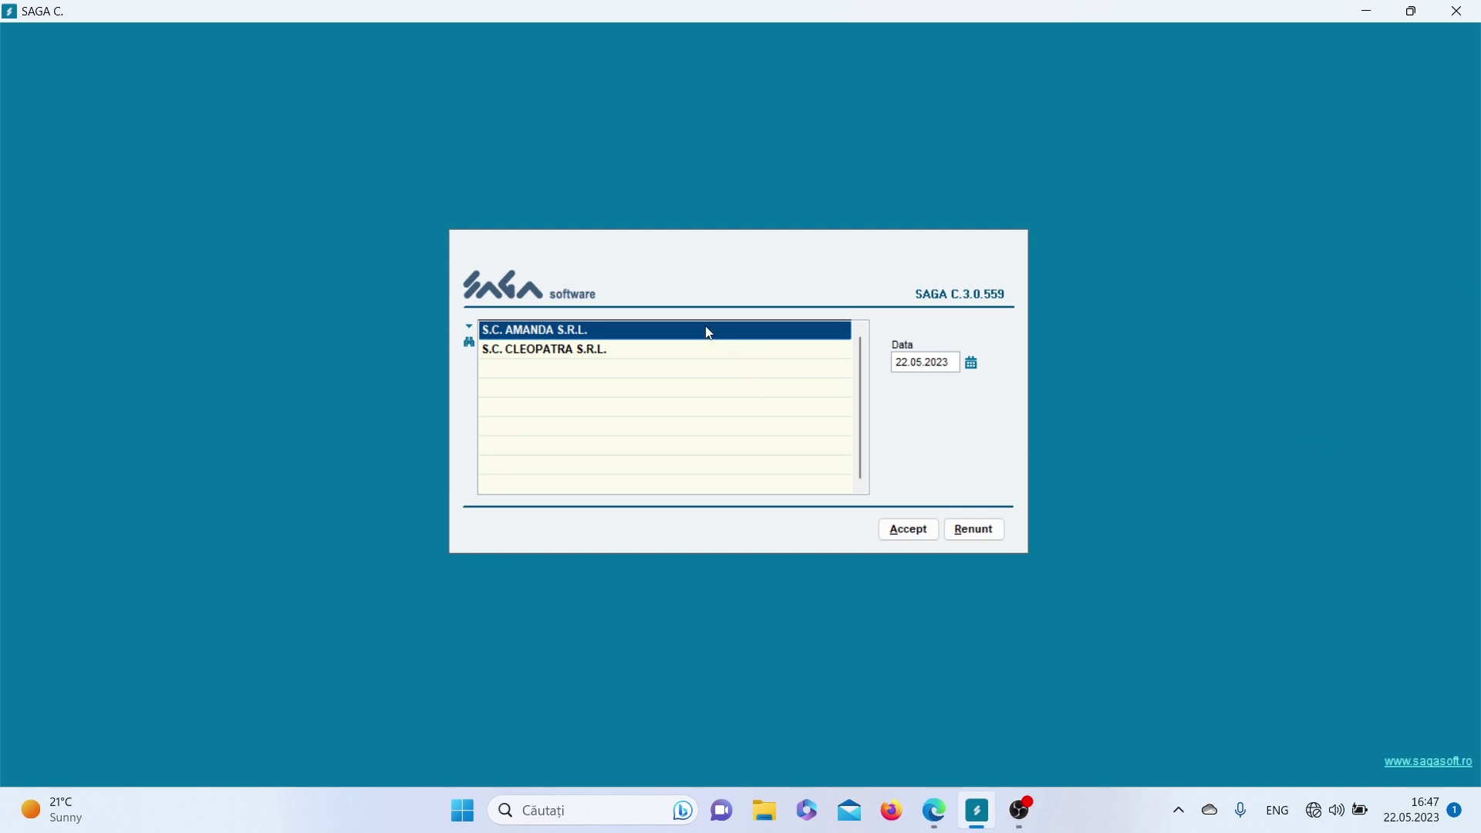
# Open the company S.C. AMANDA S.R.L. and review its company configuration, including the CAEN code list.
pyautogui.click(917, 536)
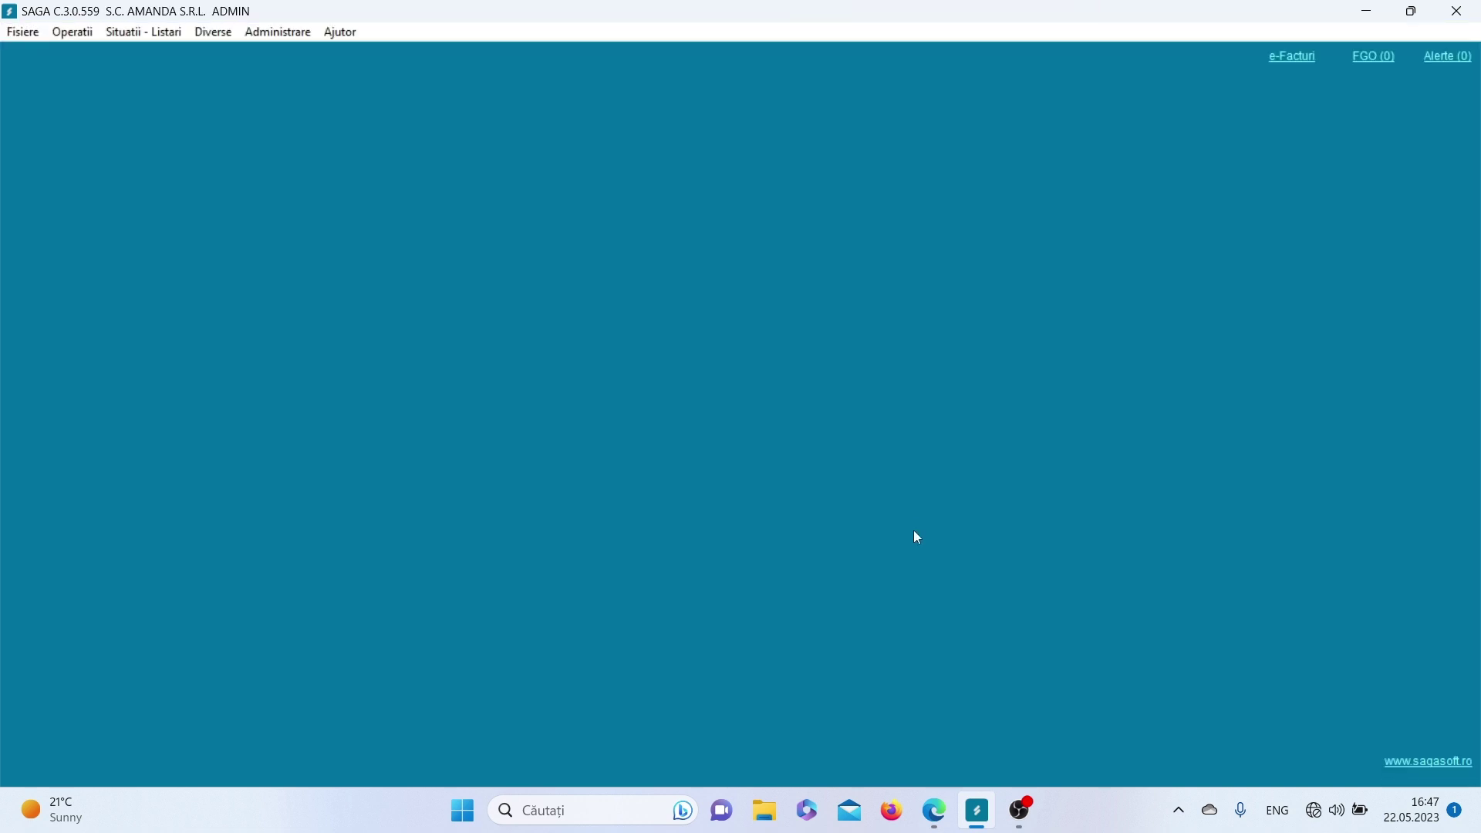
pyautogui.click(278, 32)
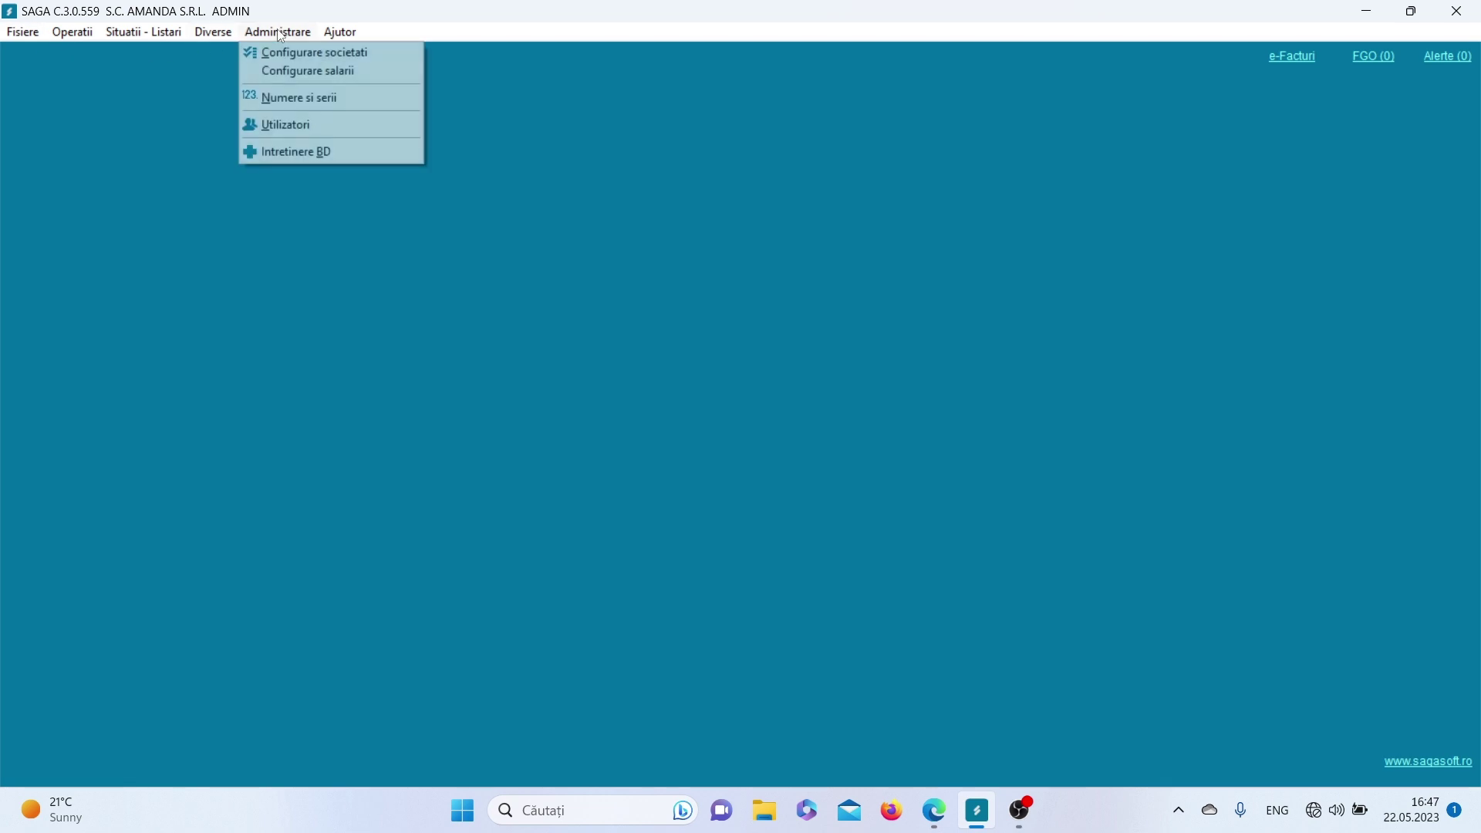
pyautogui.click(299, 59)
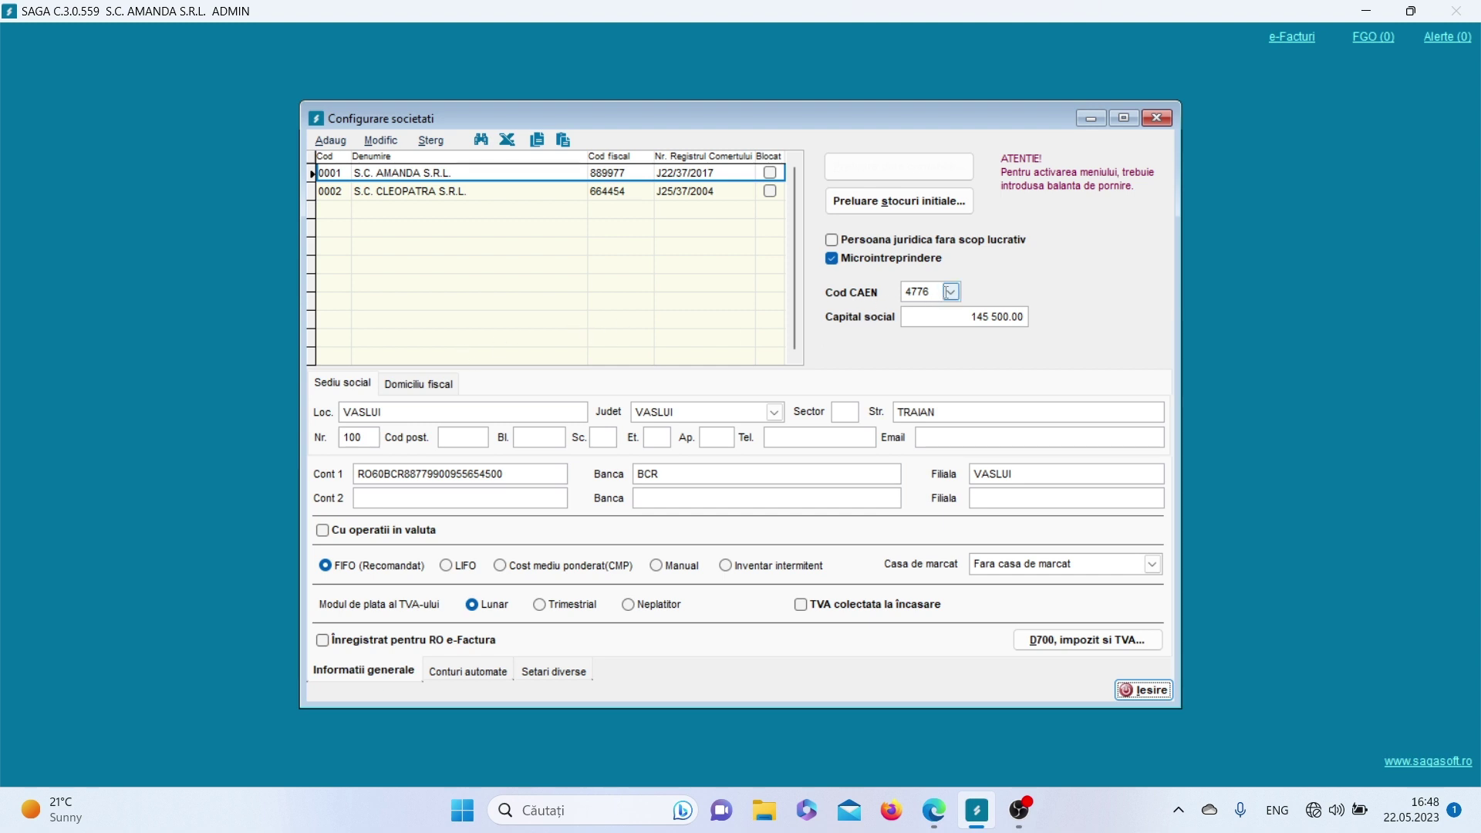
pyautogui.click(952, 293)
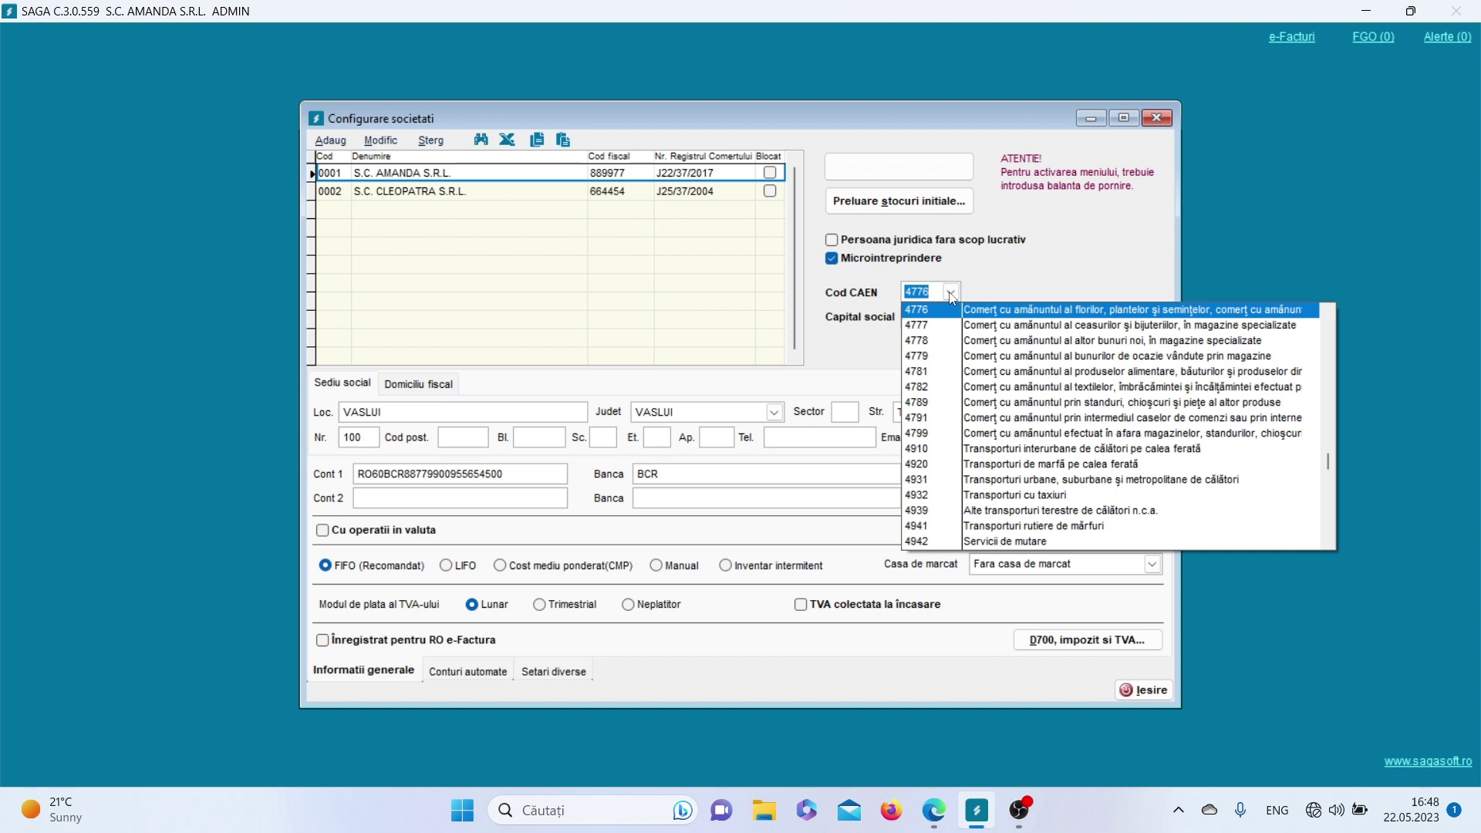
pyautogui.click(1156, 703)
pyautogui.click(1156, 703)
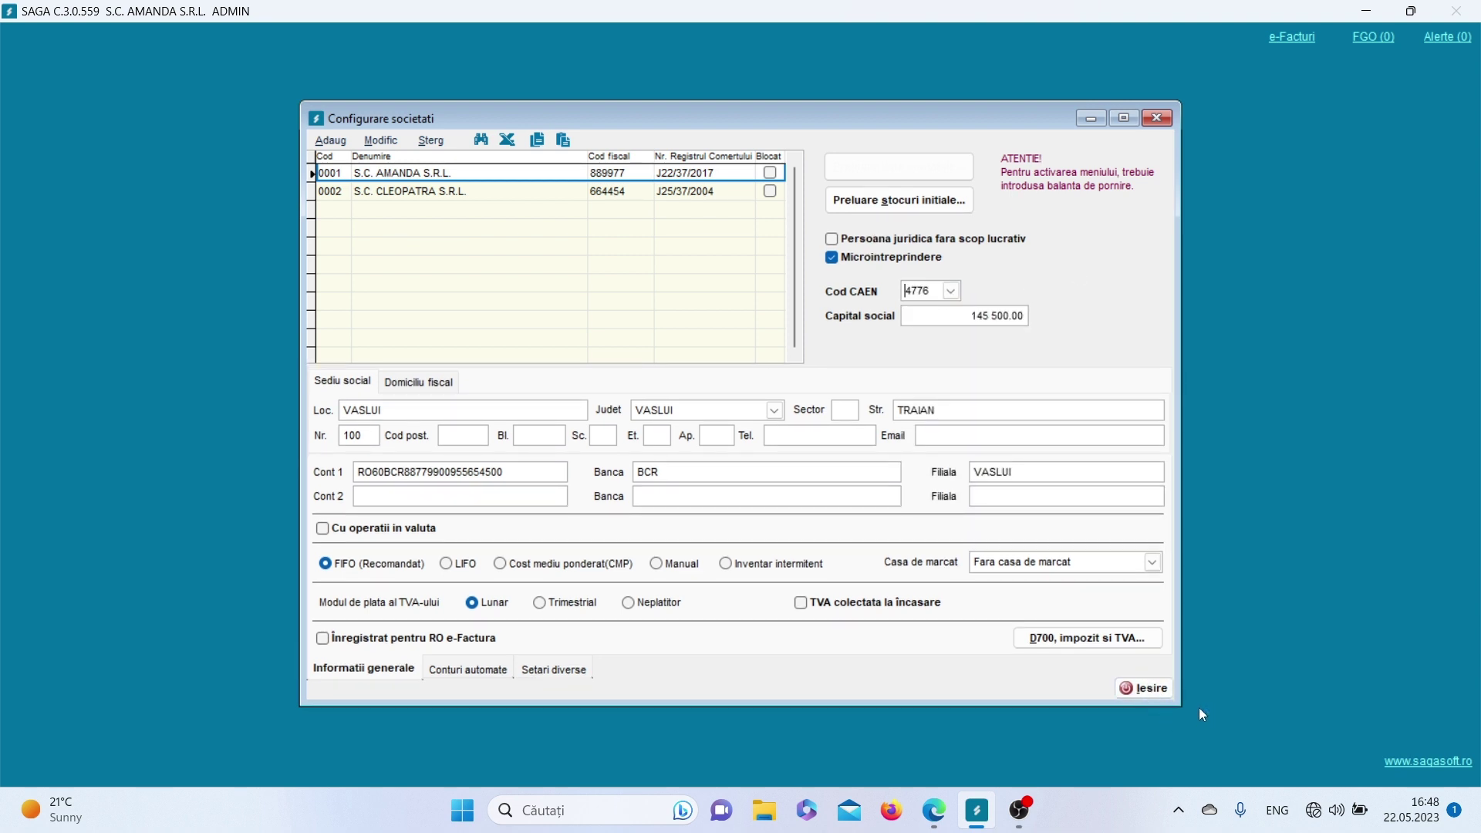
pyautogui.click(1159, 117)
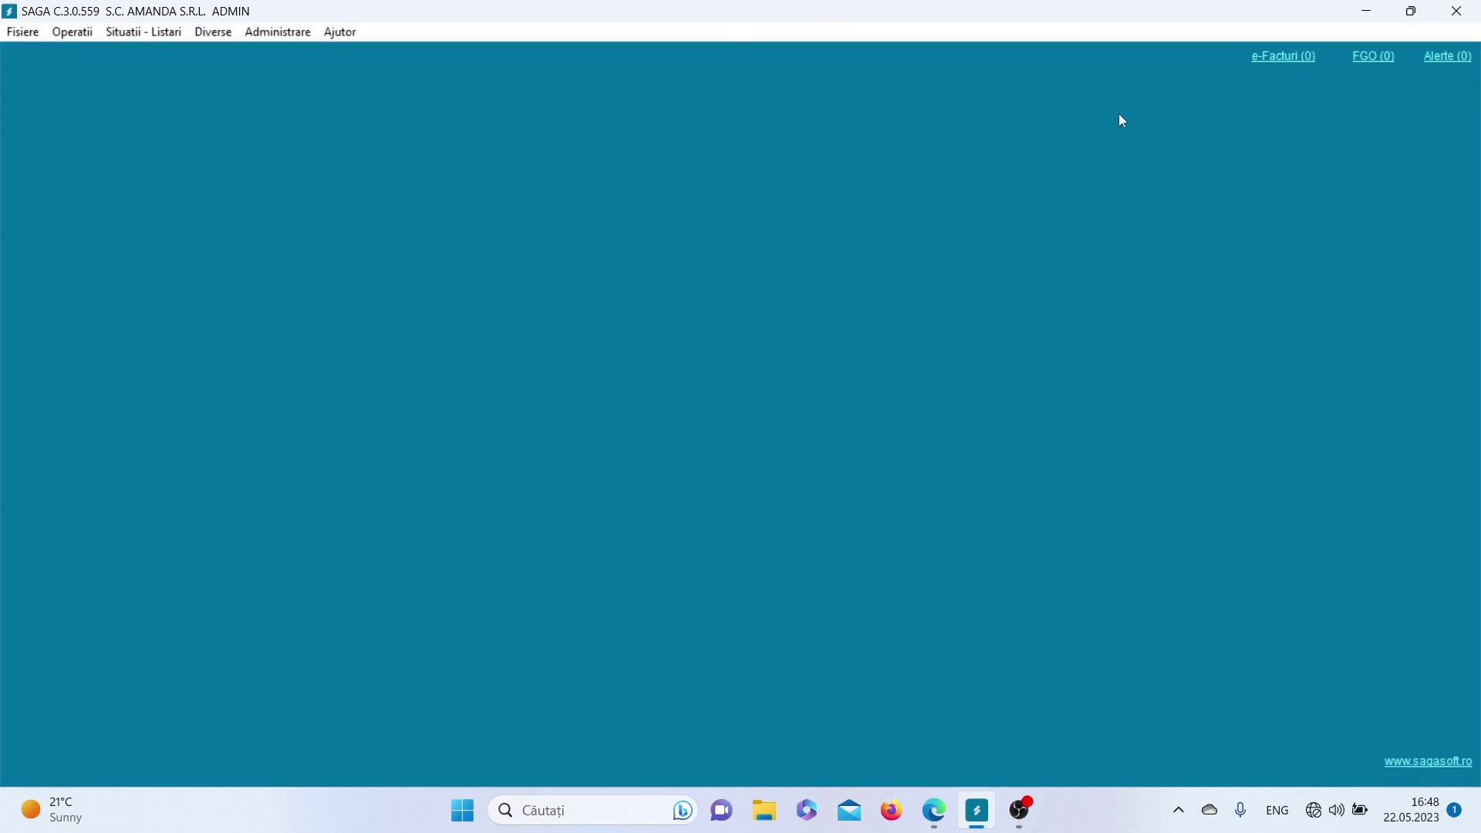
# Review the registered suppliers (Furnizori) and clients (Clienti) of the company.
pyautogui.click(28, 37)
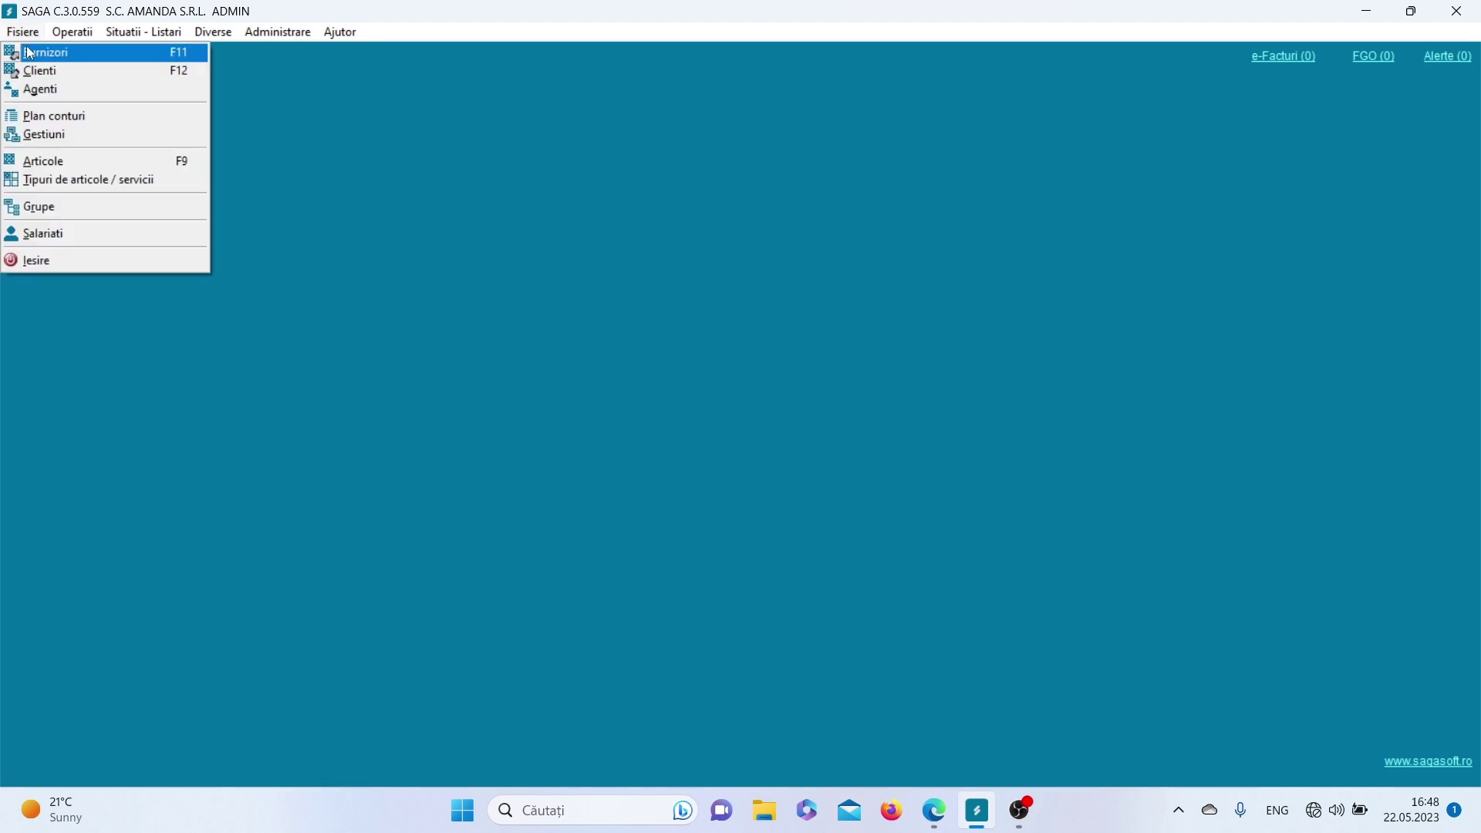
pyautogui.click(33, 54)
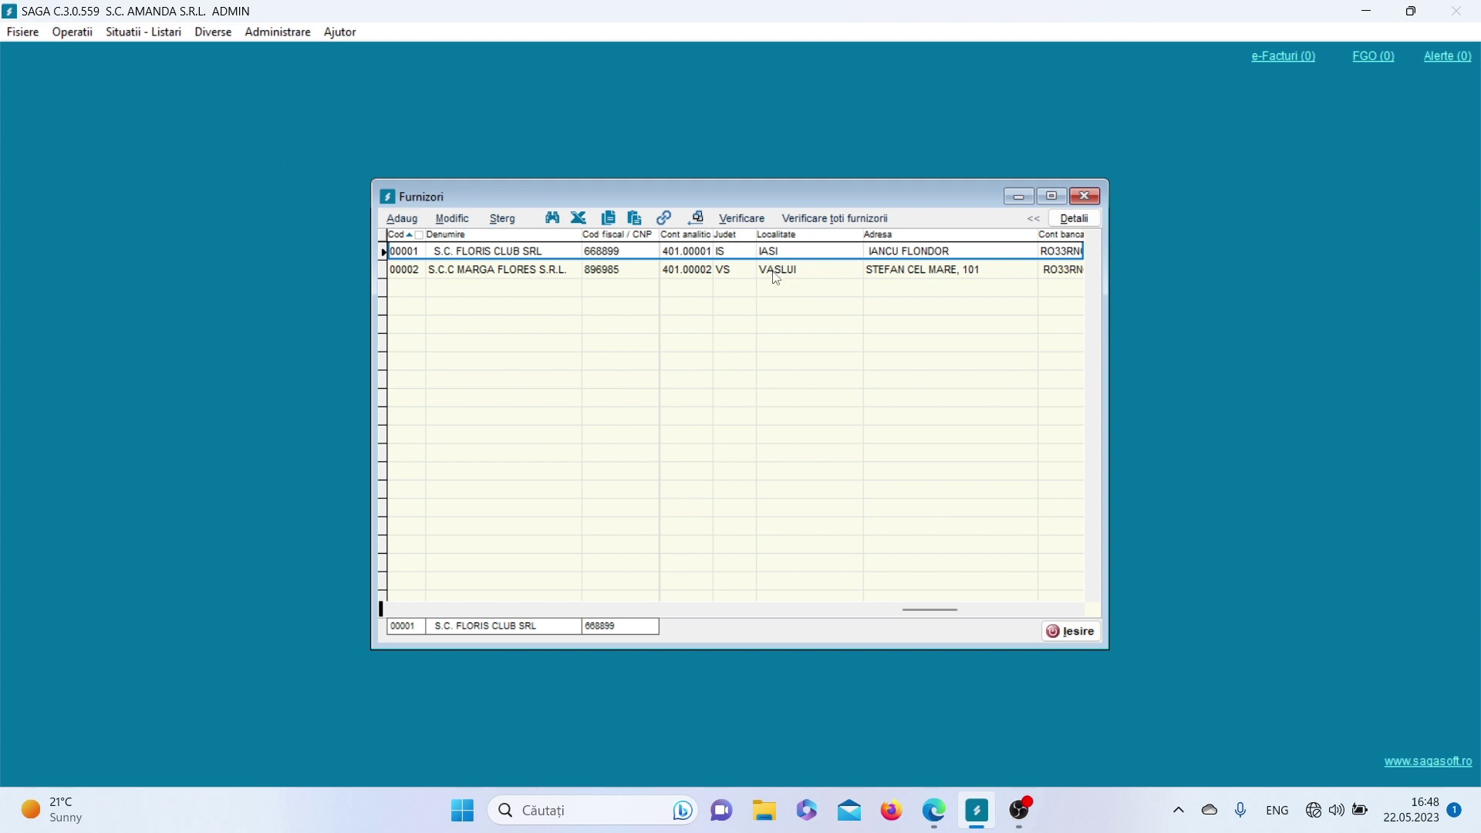
pyautogui.click(1086, 198)
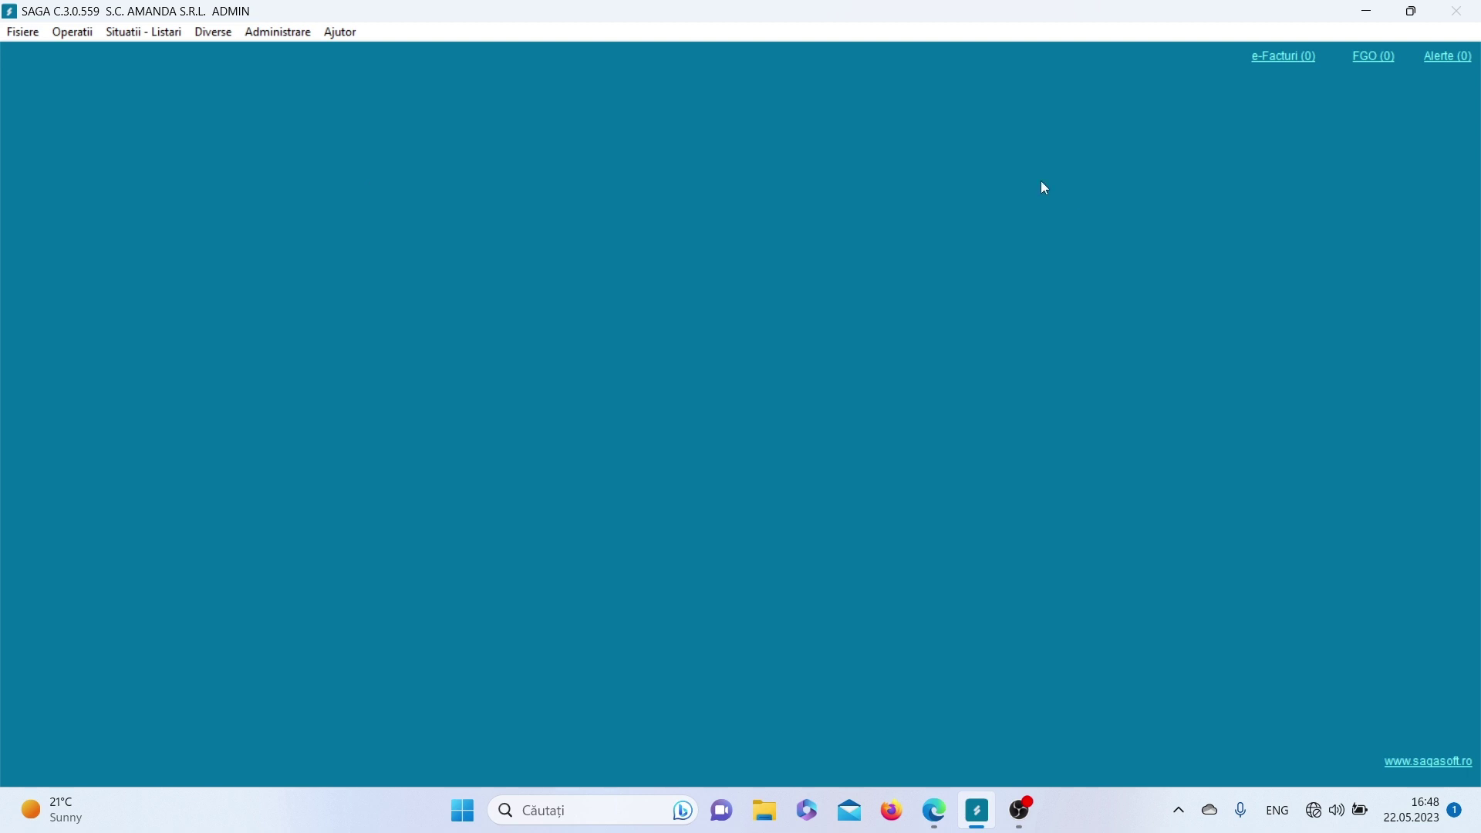
pyautogui.click(20, 31)
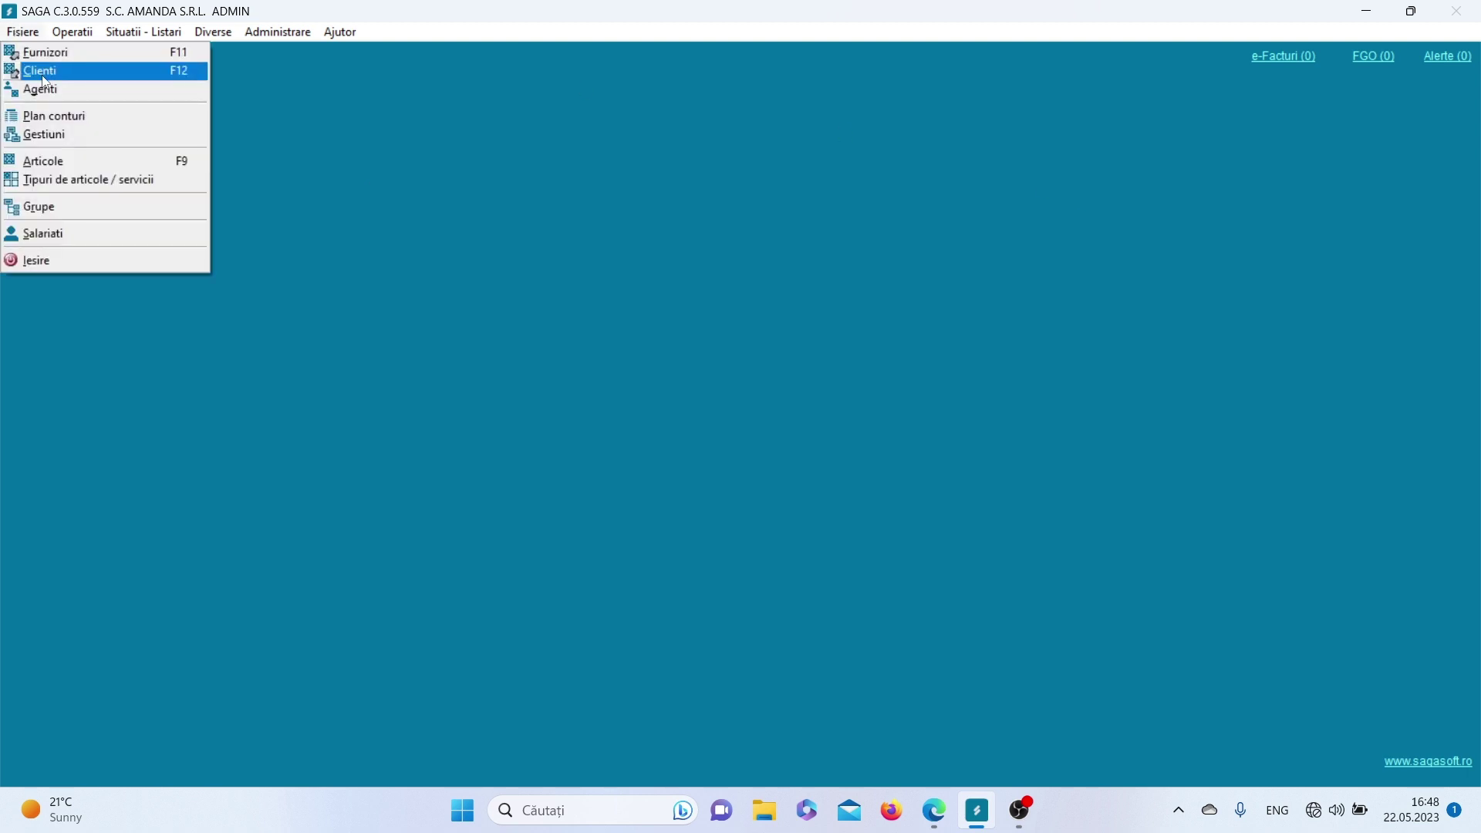
pyautogui.click(42, 73)
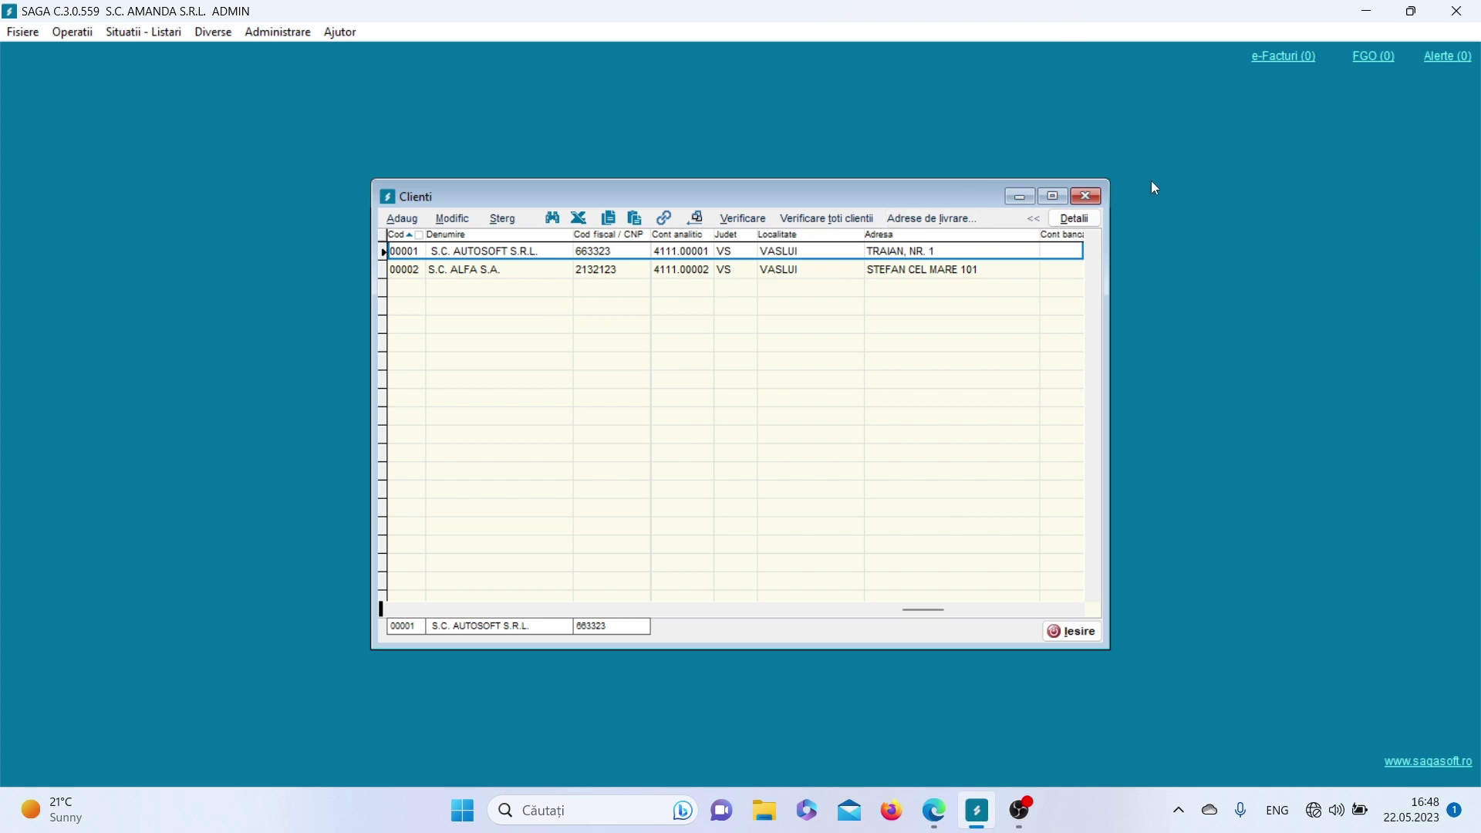
pyautogui.click(1086, 196)
# Review the list of registered articles (Articole).
pyautogui.click(25, 34)
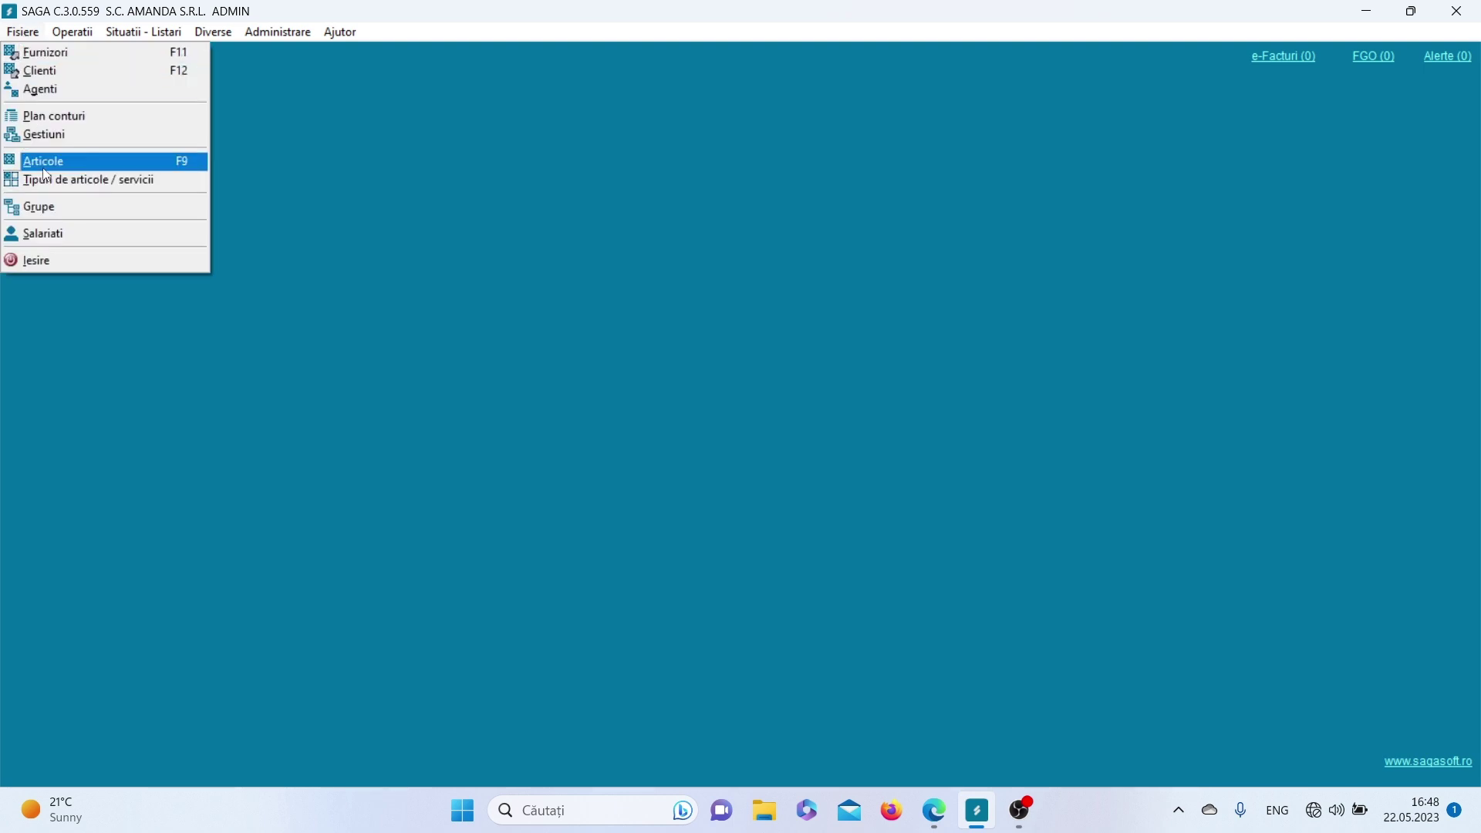
pyautogui.click(46, 162)
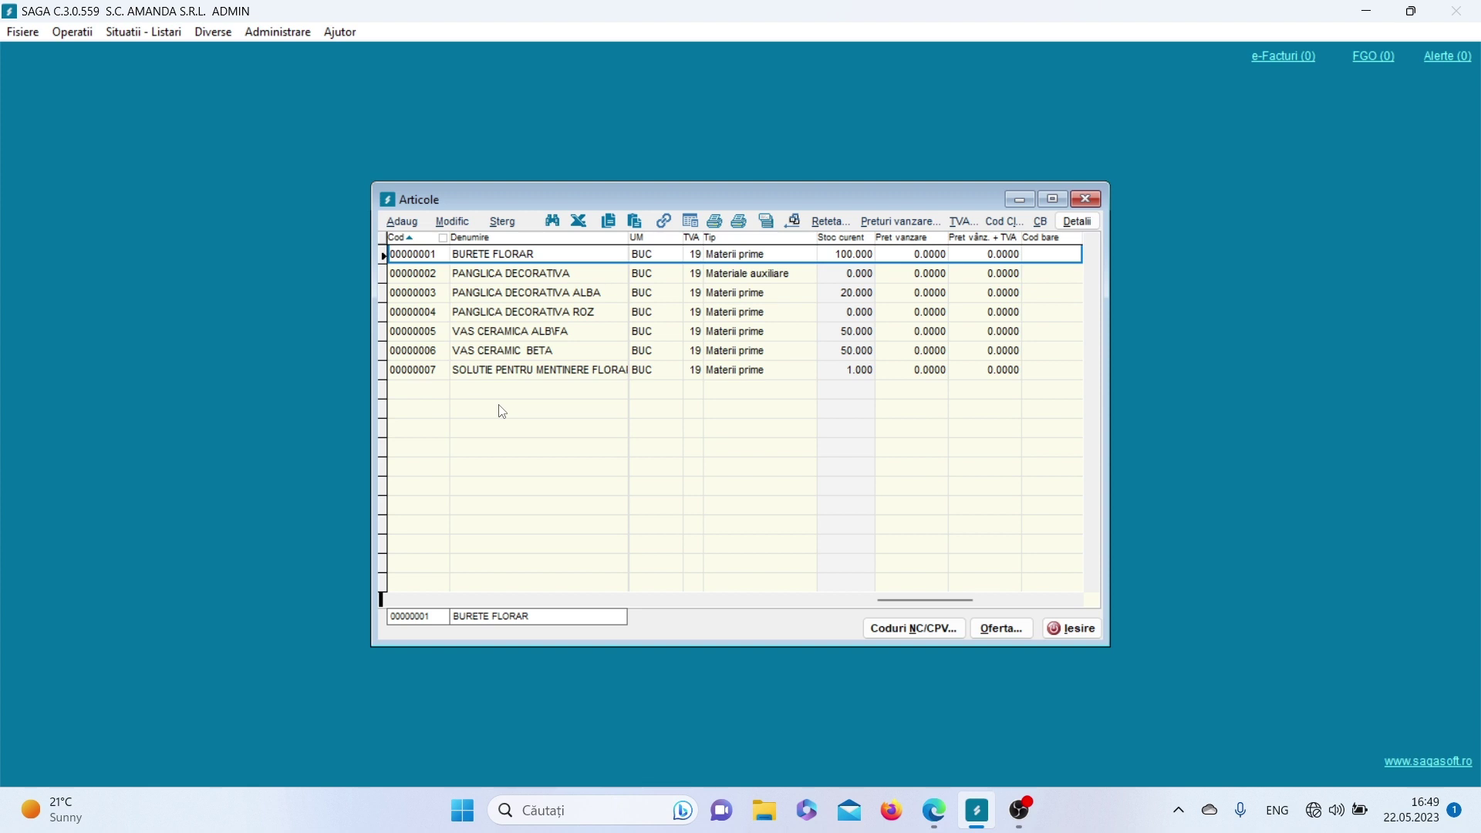
pyautogui.click(1097, 195)
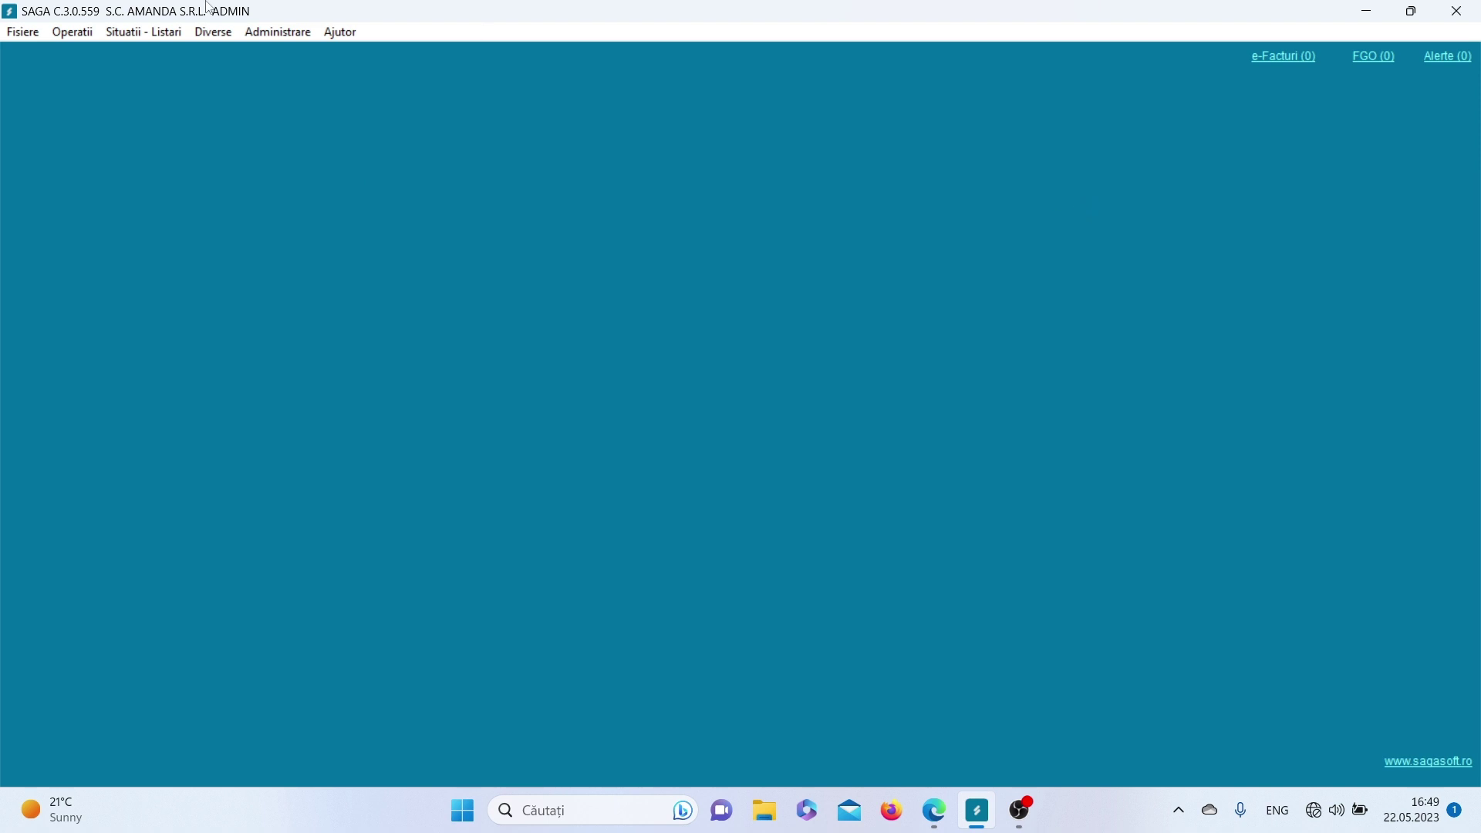
# Add a new purchase entry of type Factura in Intrari with document number 751.
pyautogui.click(88, 37)
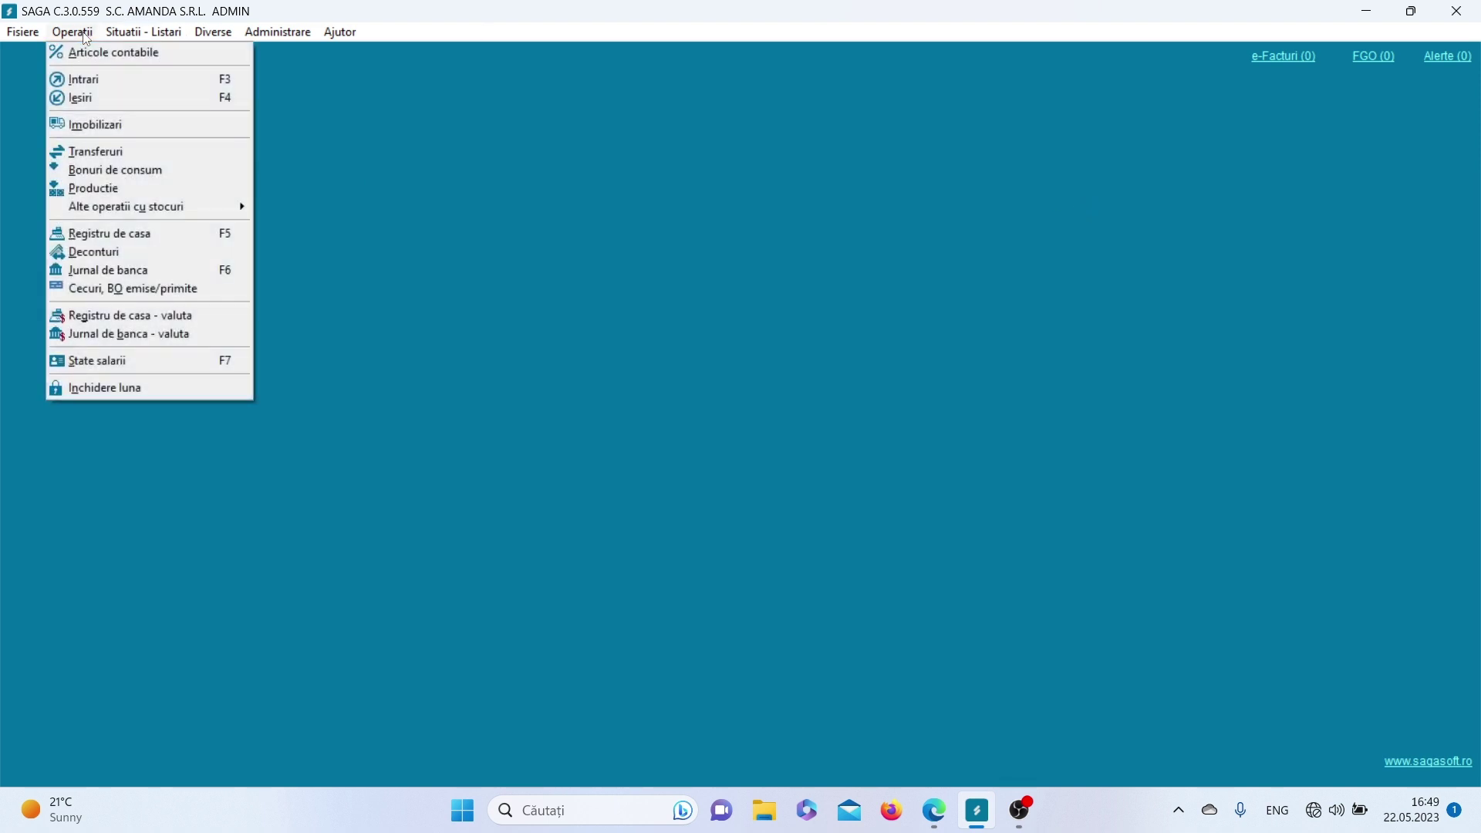
pyautogui.click(95, 80)
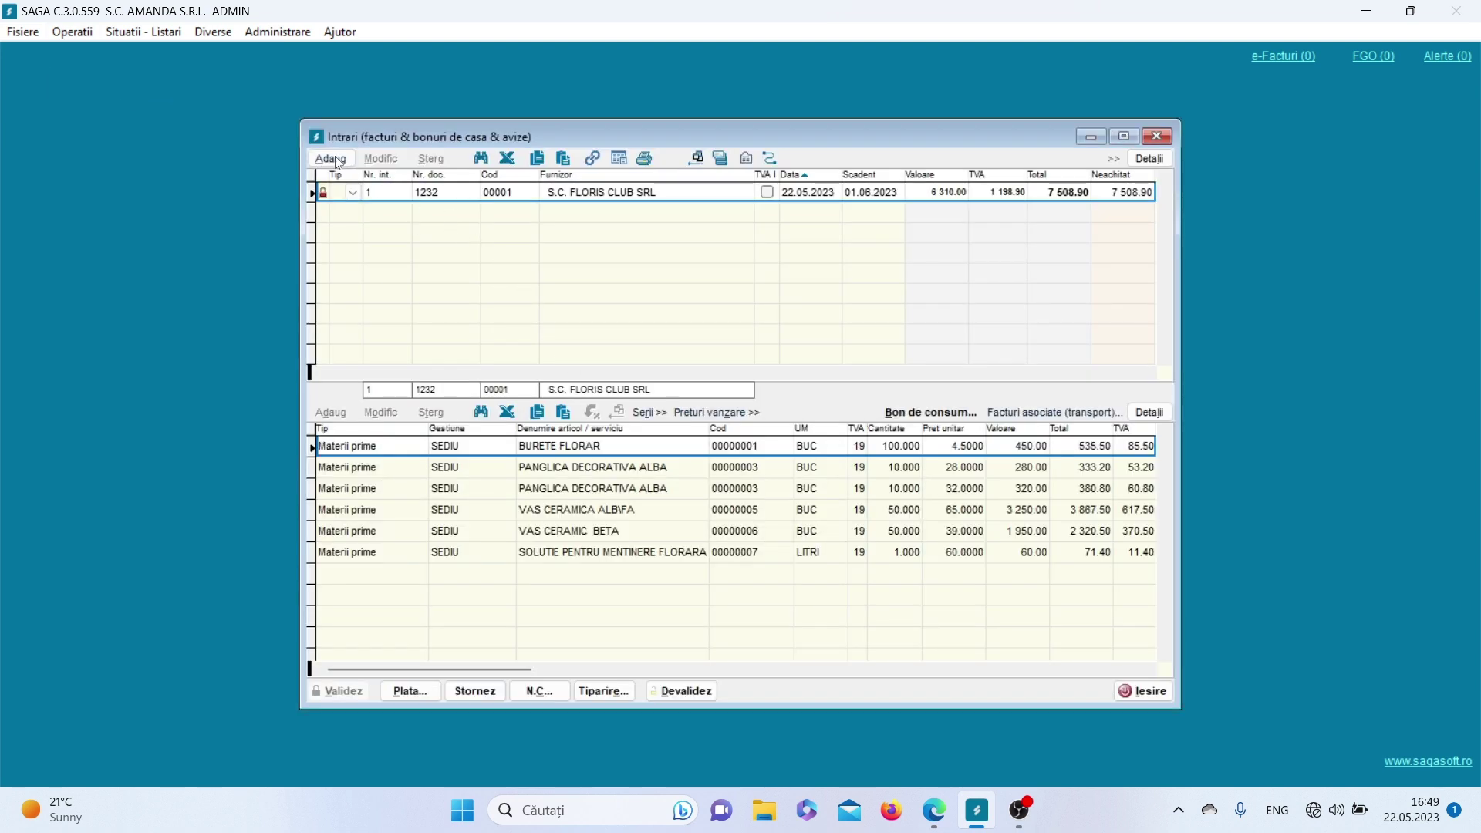
pyautogui.click(332, 158)
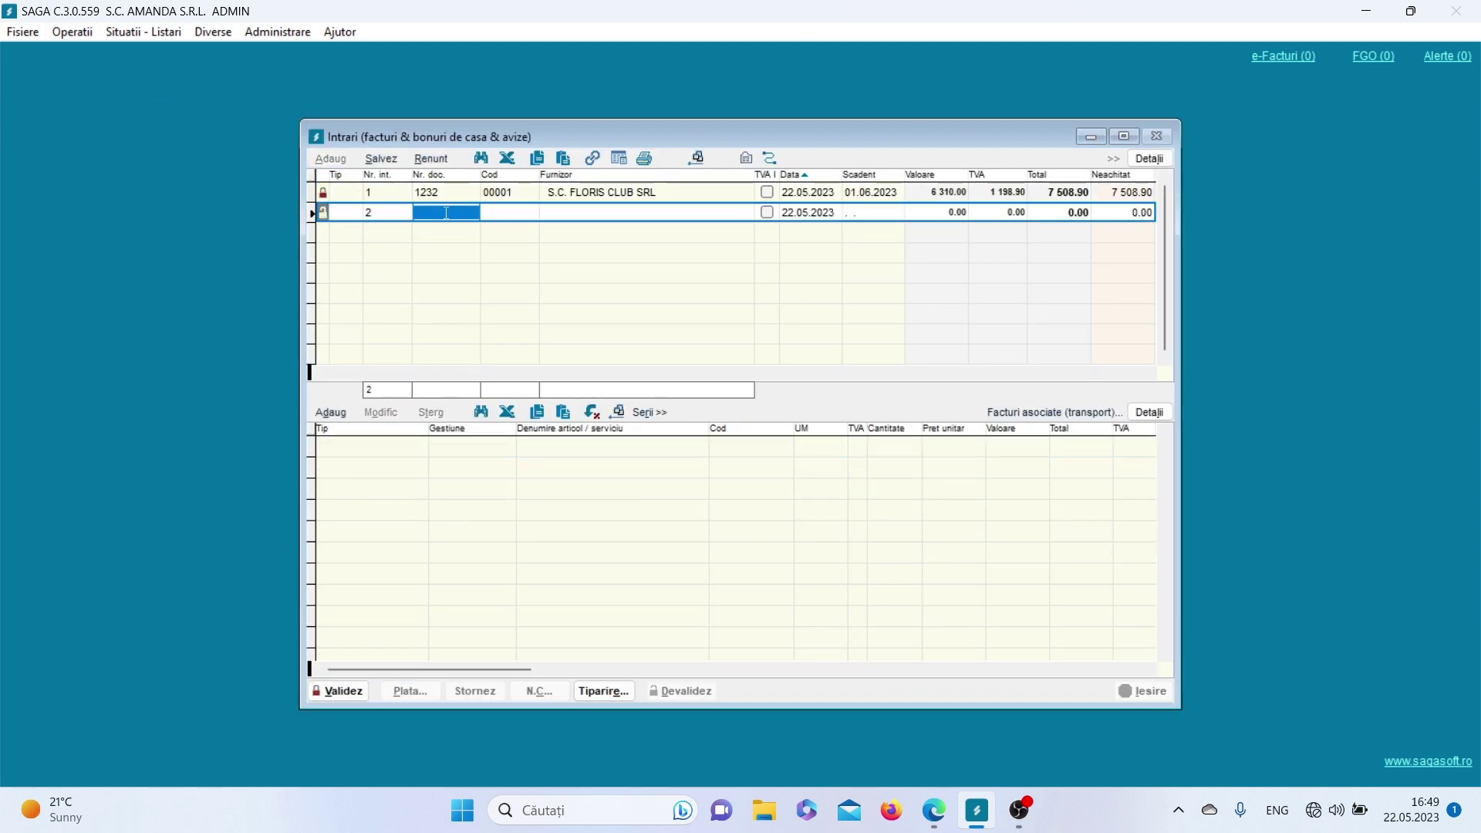
pyautogui.click(353, 212)
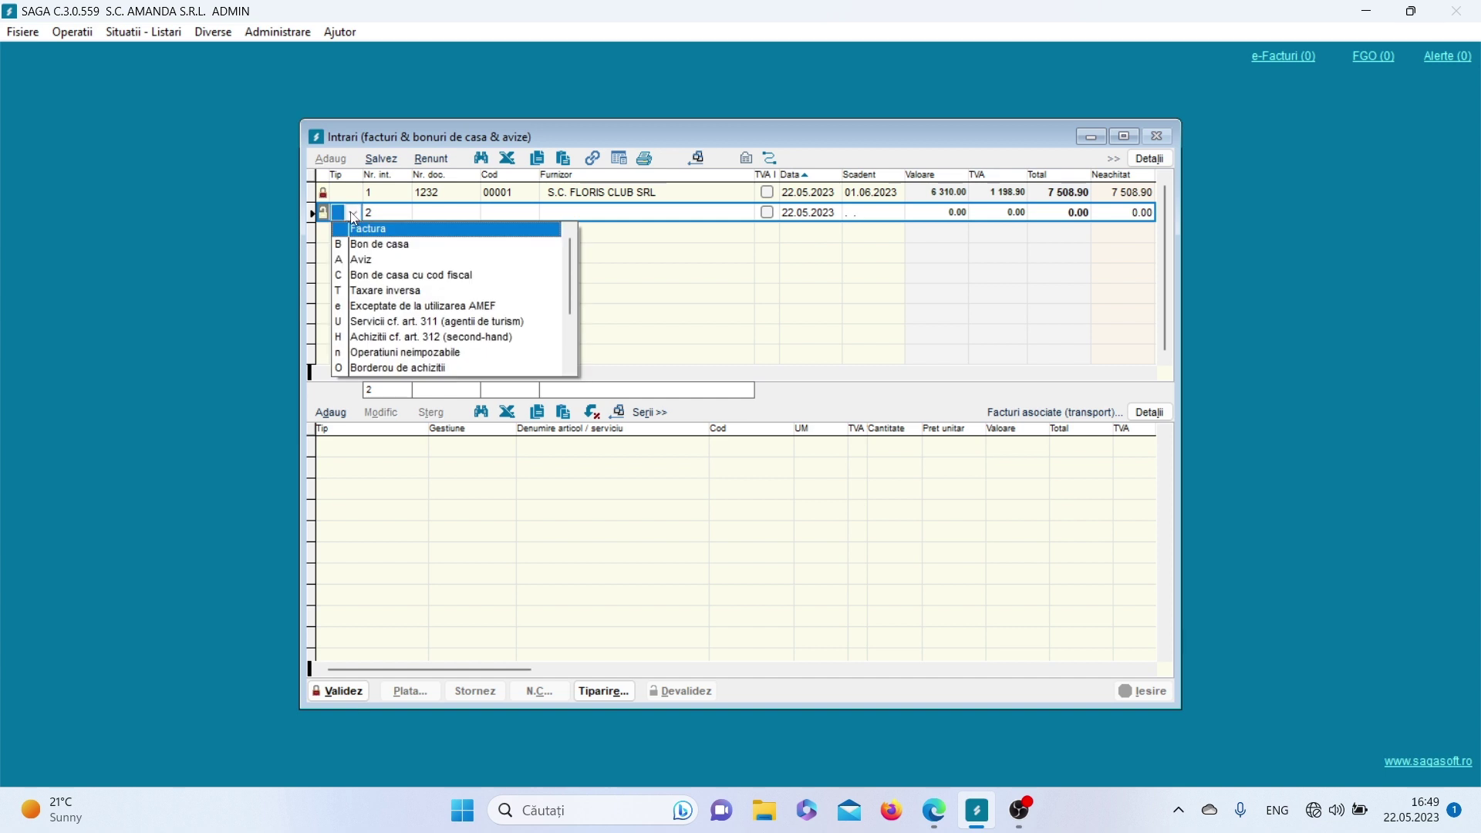
pyautogui.click(392, 230)
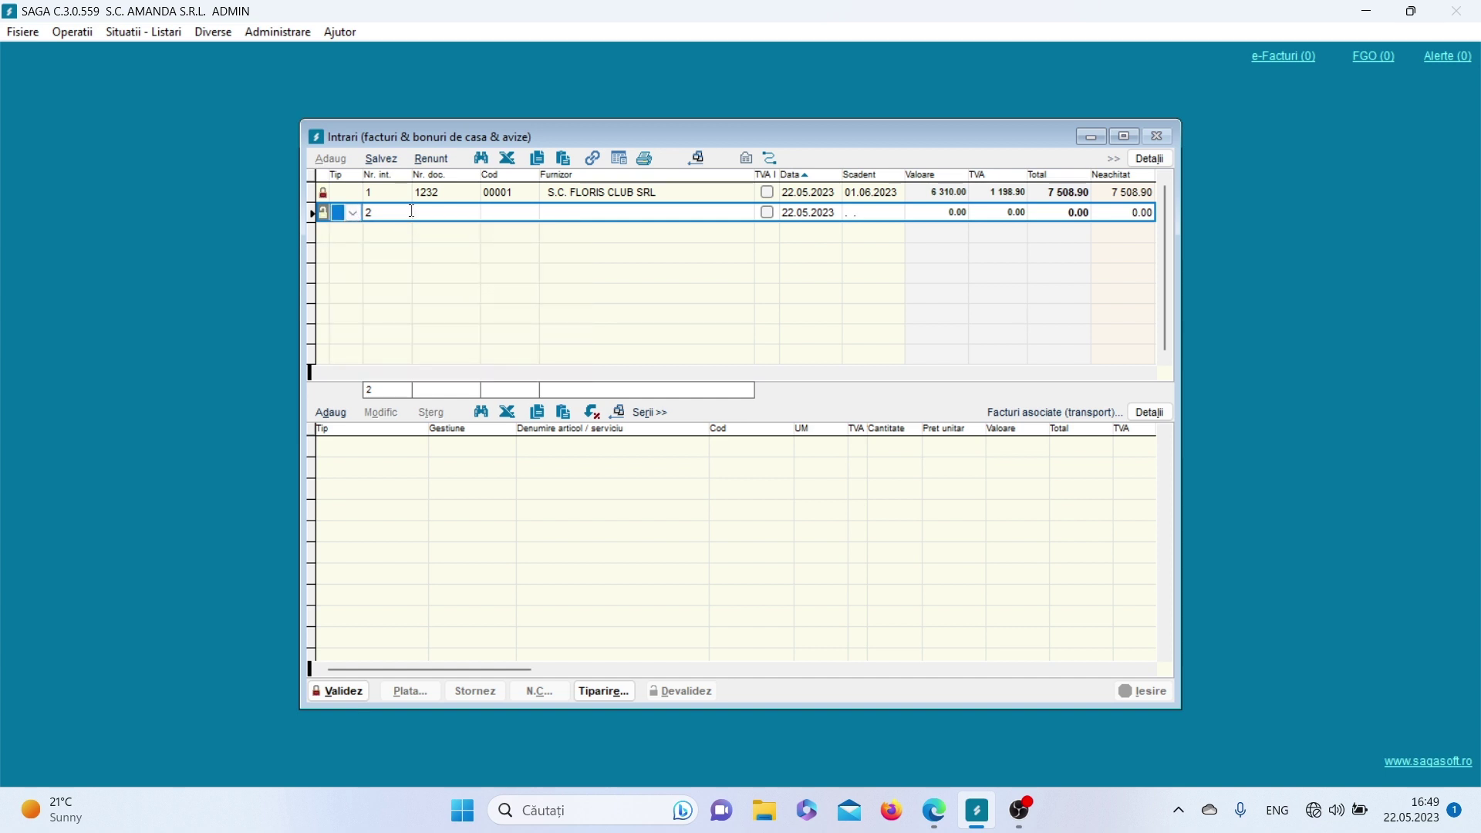
pyautogui.click(416, 212)
pyautogui.write('751')
pyautogui.press('Return')
pyautogui.press('Return')
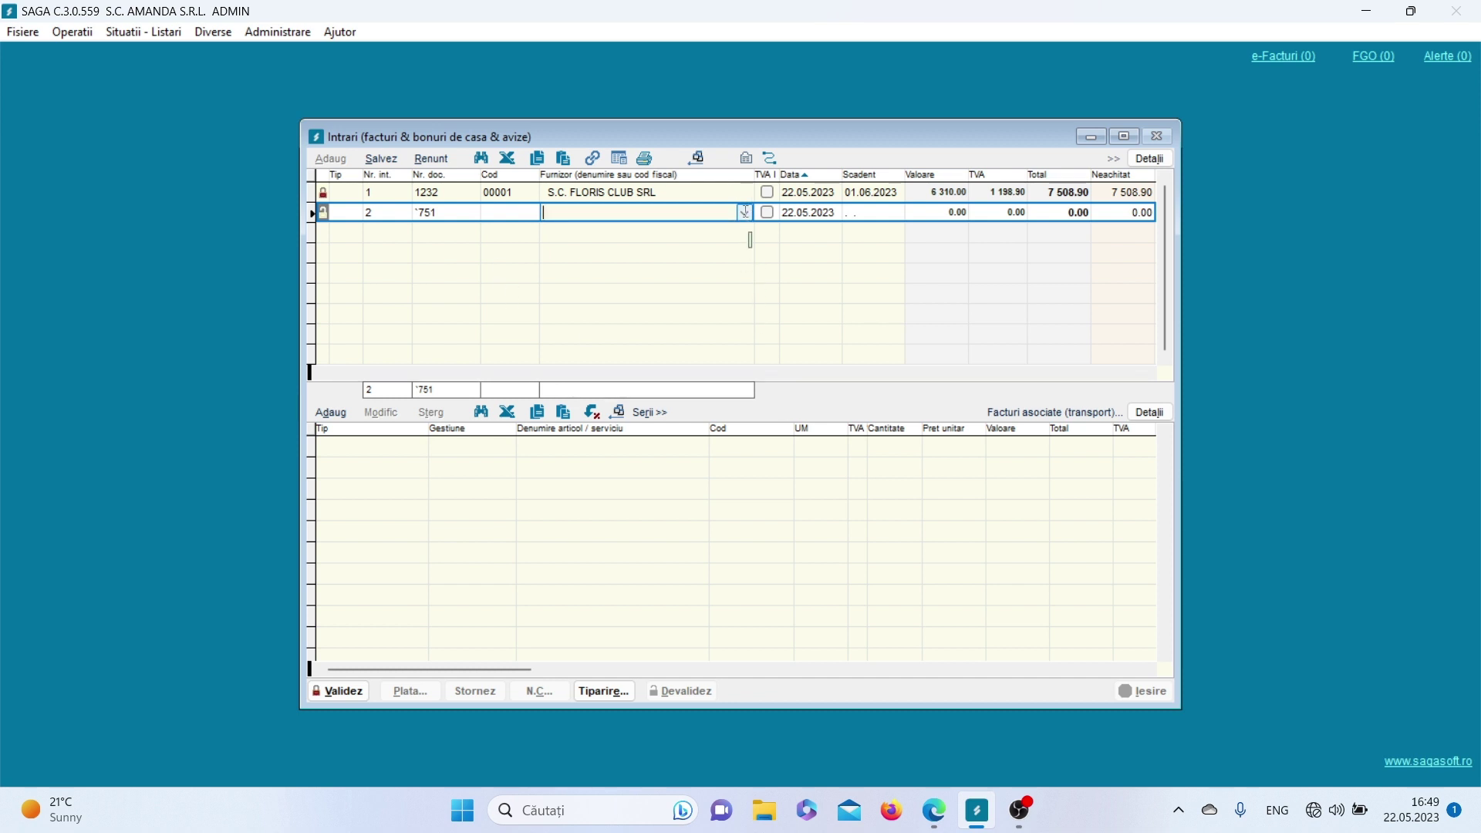
# Assign the supplier S.C.C MARGA FLORES S.R.L. to the invoice, set the due date to 06.06.2023 and save the header.
pyautogui.click(744, 214)
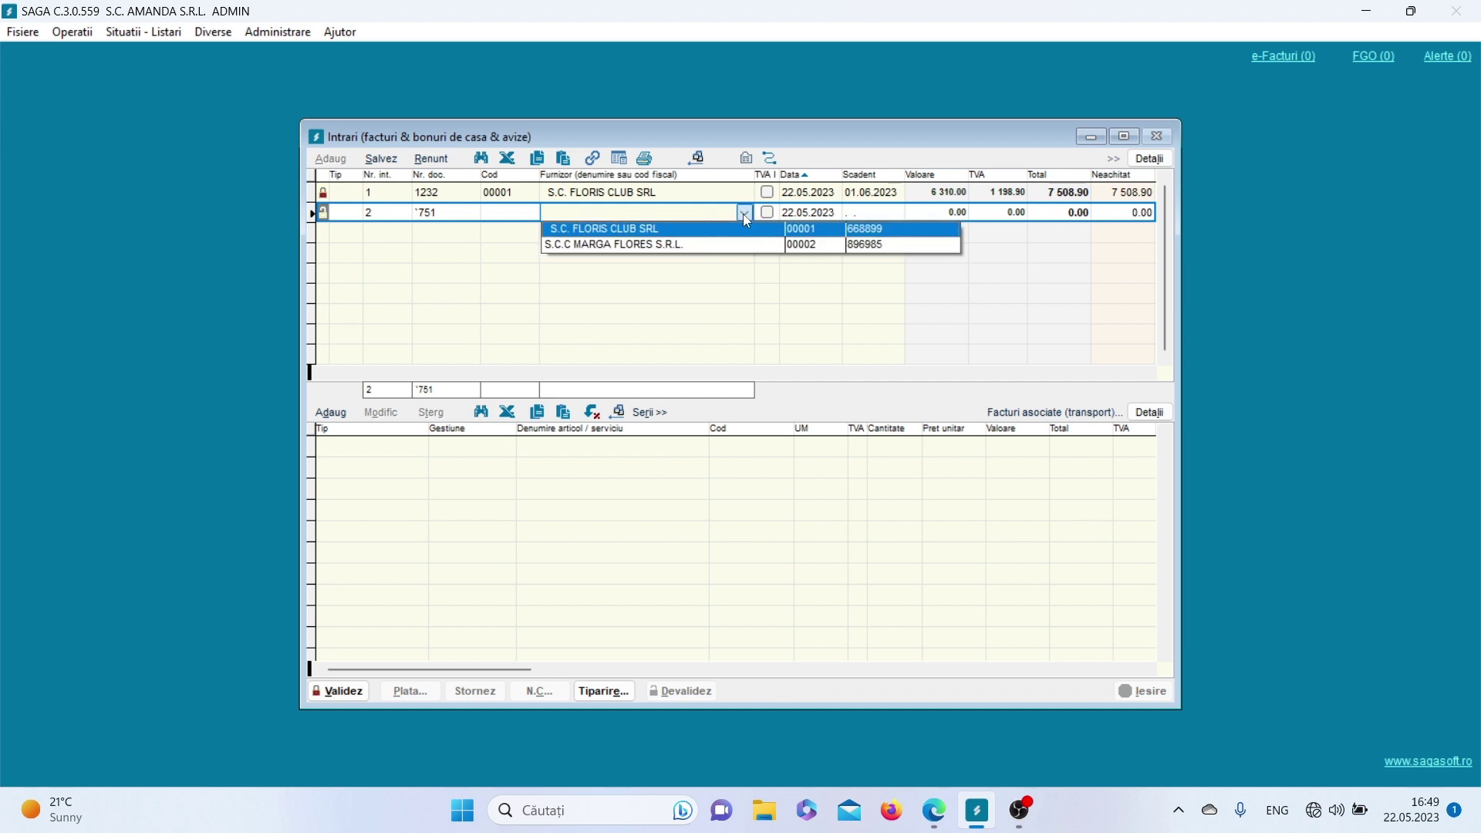
pyautogui.click(699, 245)
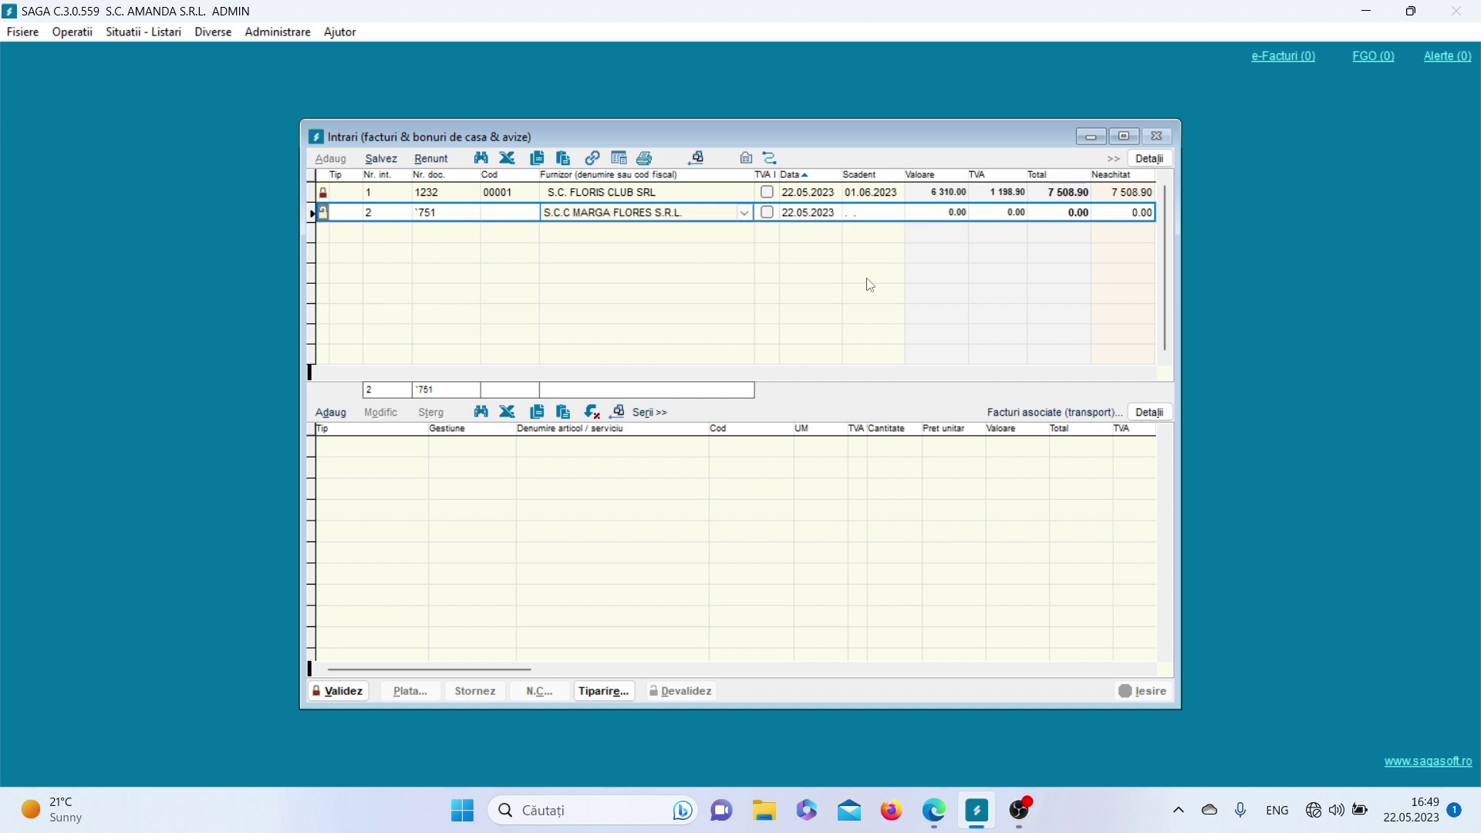
pyautogui.click(846, 210)
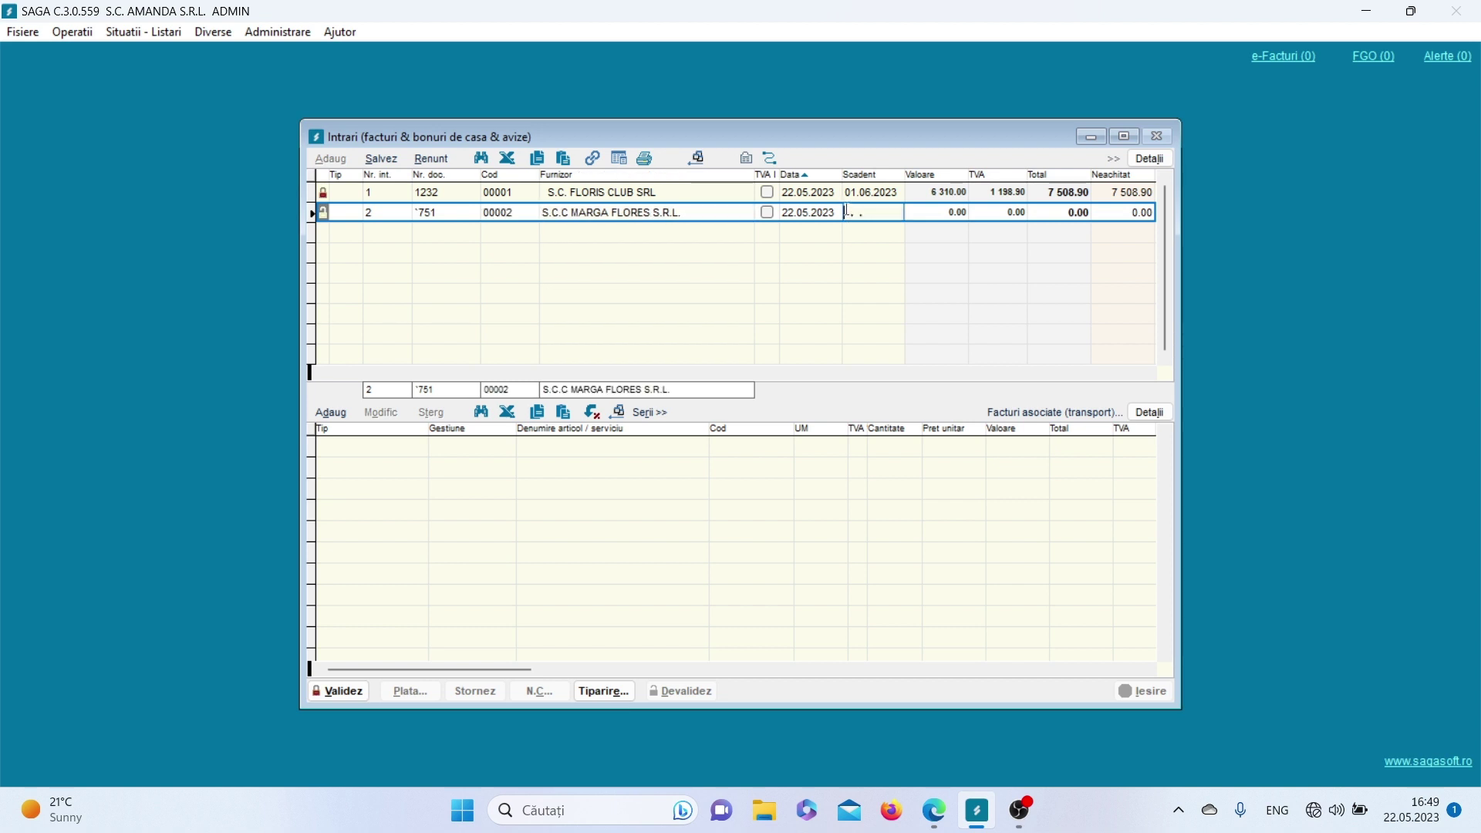
pyautogui.write('06.06.2023')
pyautogui.press('Return')
pyautogui.click(381, 159)
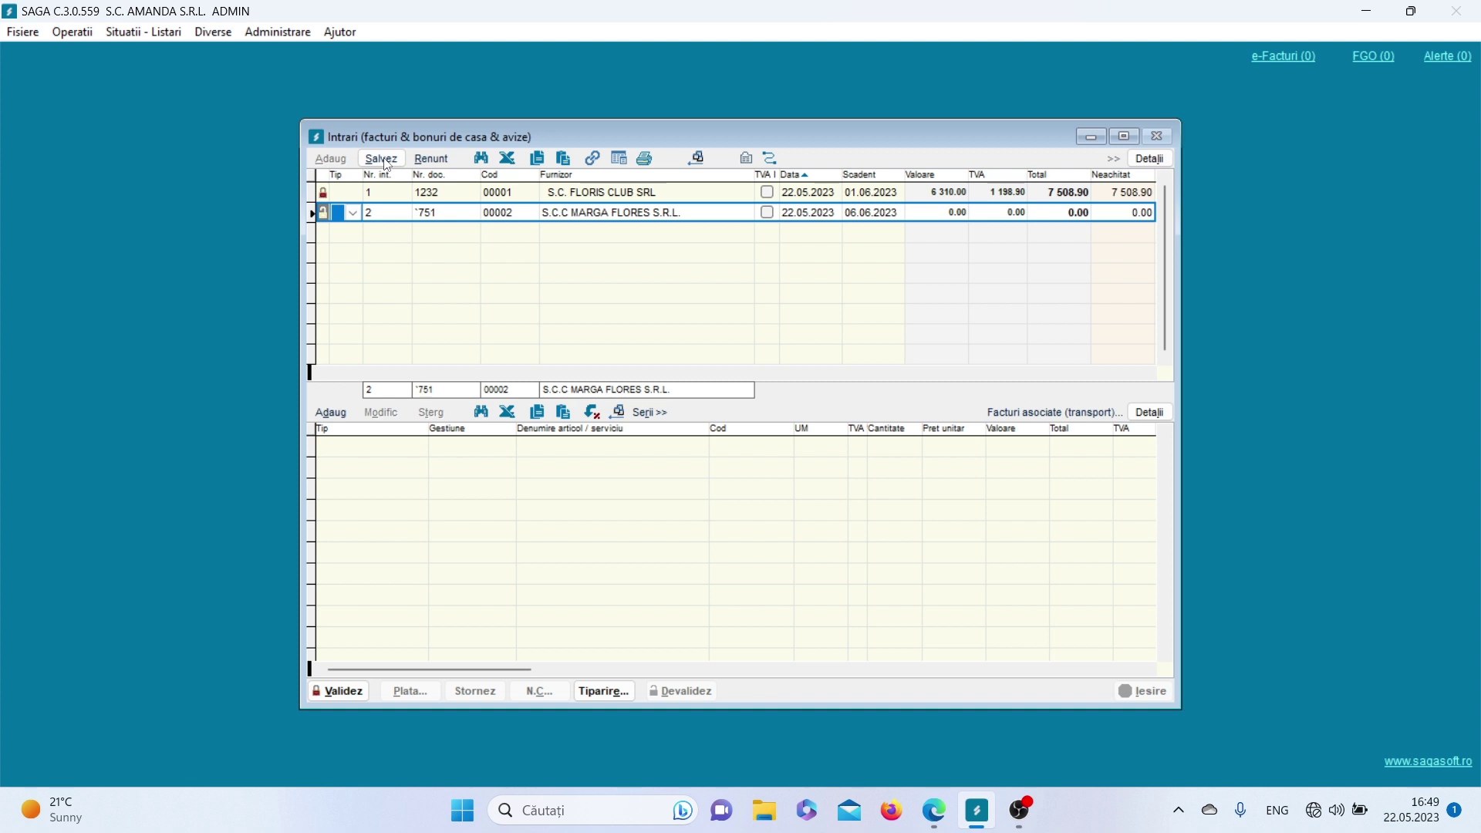
# Add an item line to the invoice and enter TRANDAFIR ALB as its article name.
pyautogui.click(344, 411)
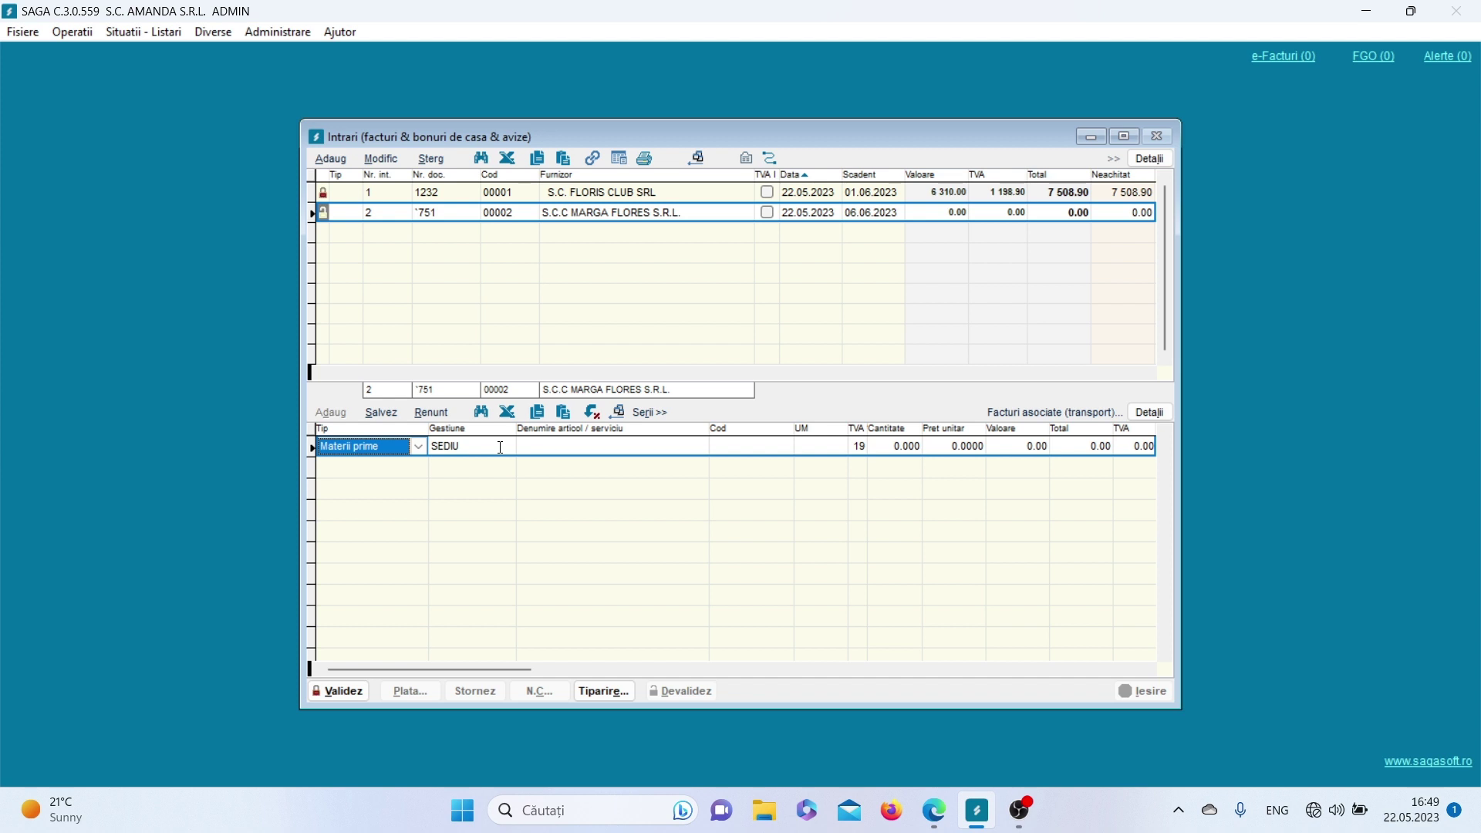
pyautogui.click(561, 447)
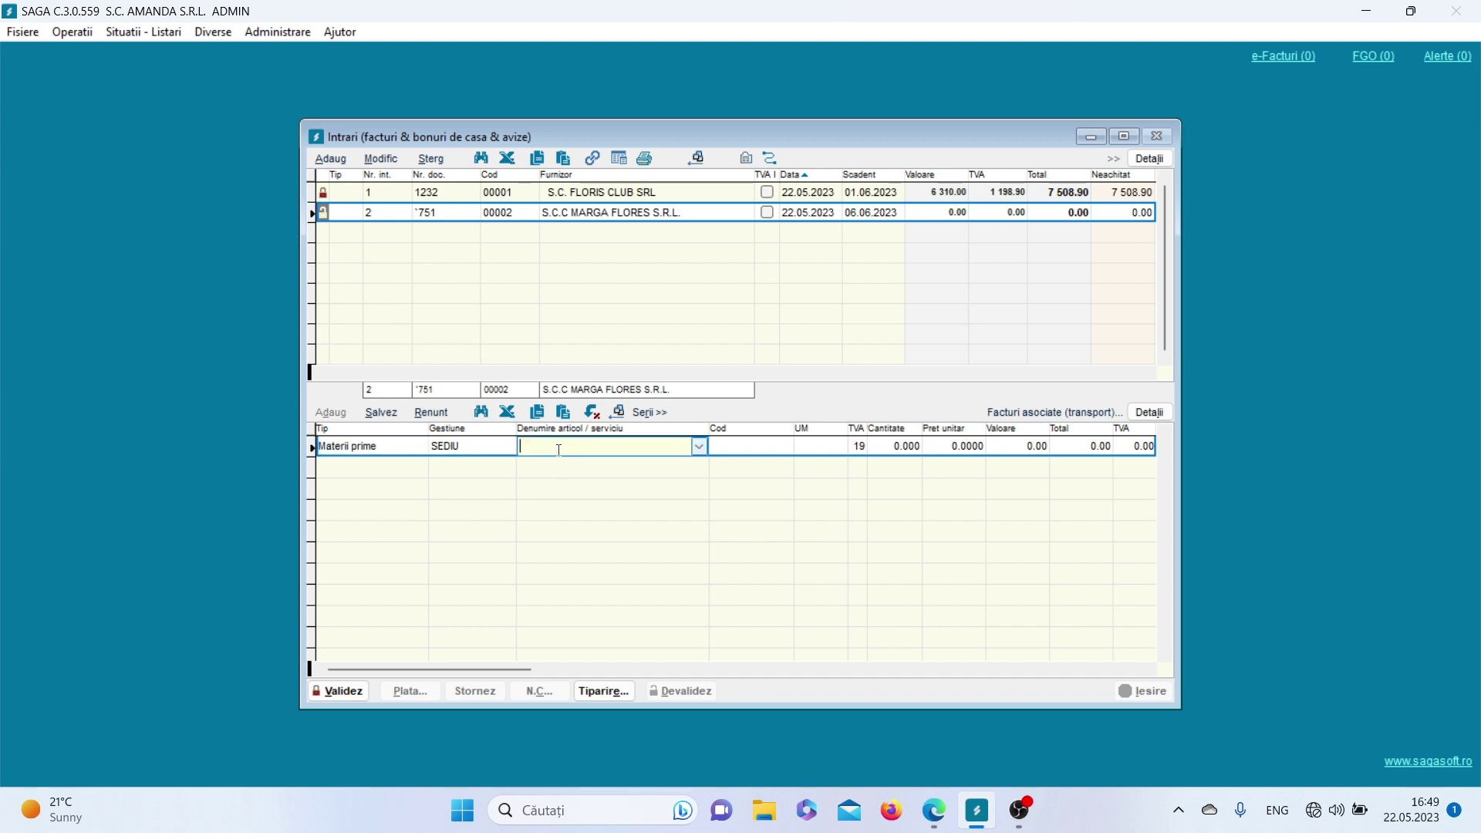
pyautogui.write('TRANDAFIR ALB')
pyautogui.click(759, 447)
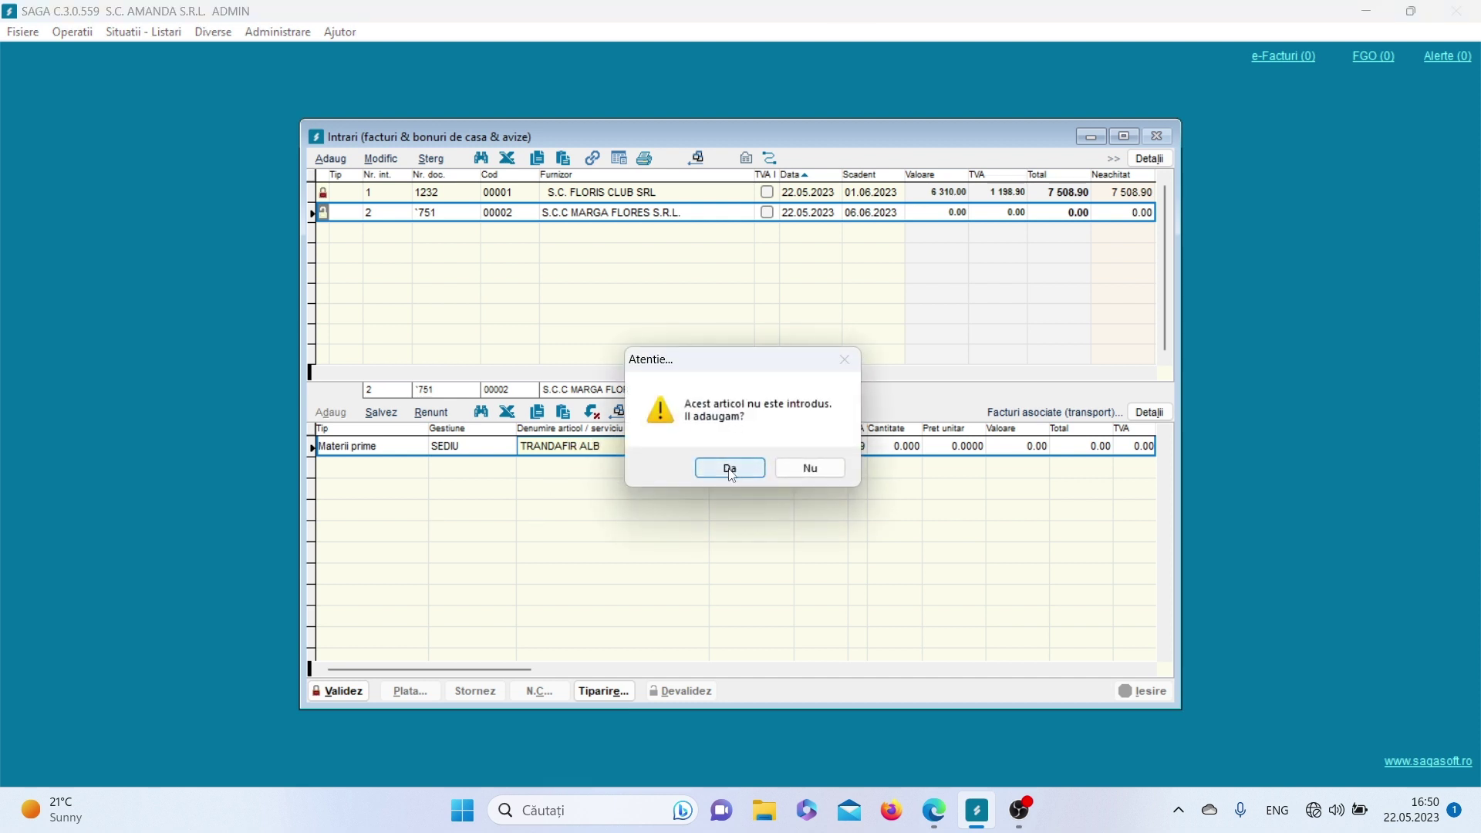
# Register TRANDAFIR ALB as a new article with unit BUC, save it and return to the invoice.
pyautogui.click(730, 468)
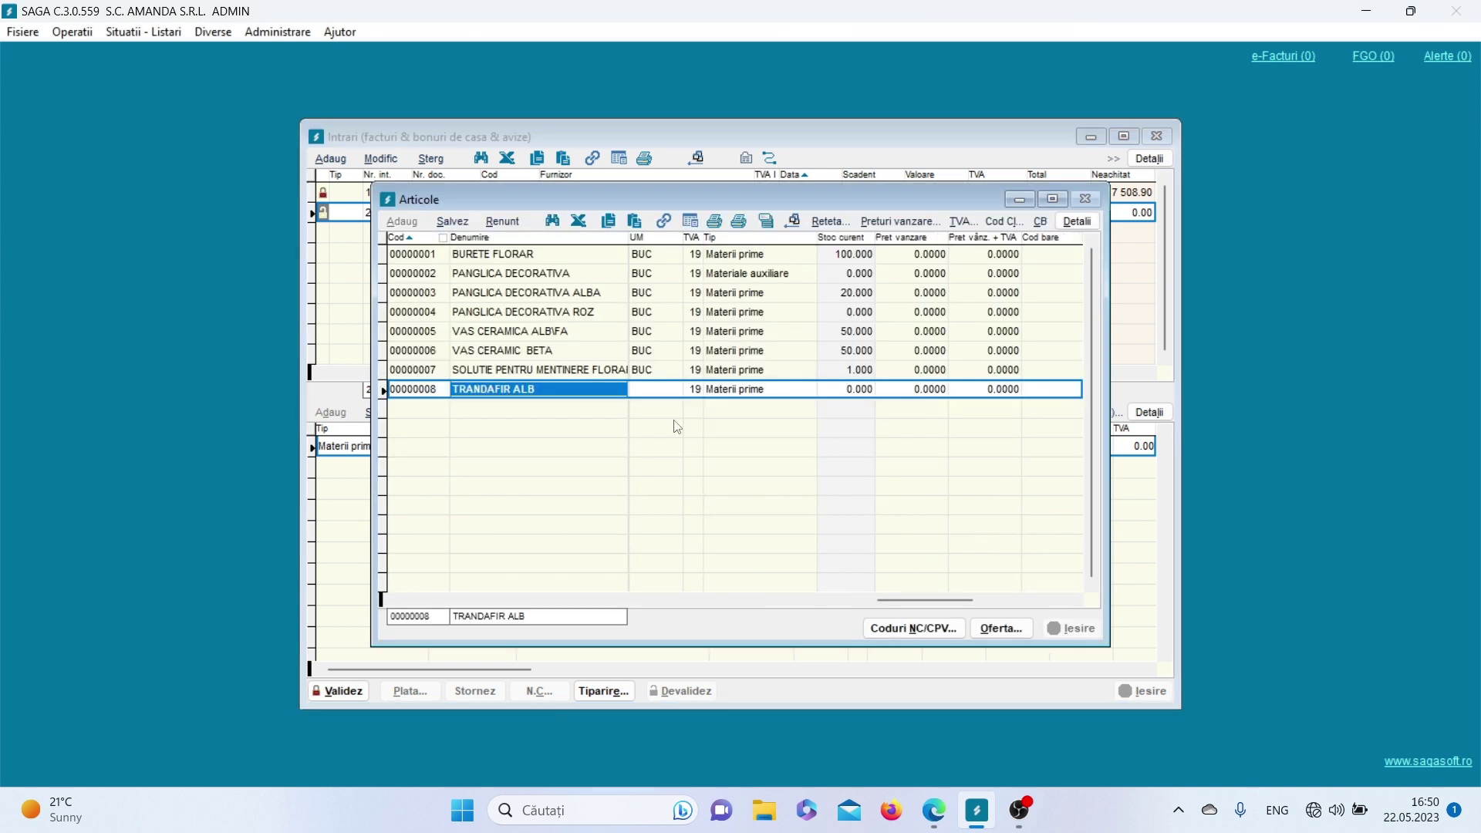
pyautogui.click(662, 388)
pyautogui.write('BUC')
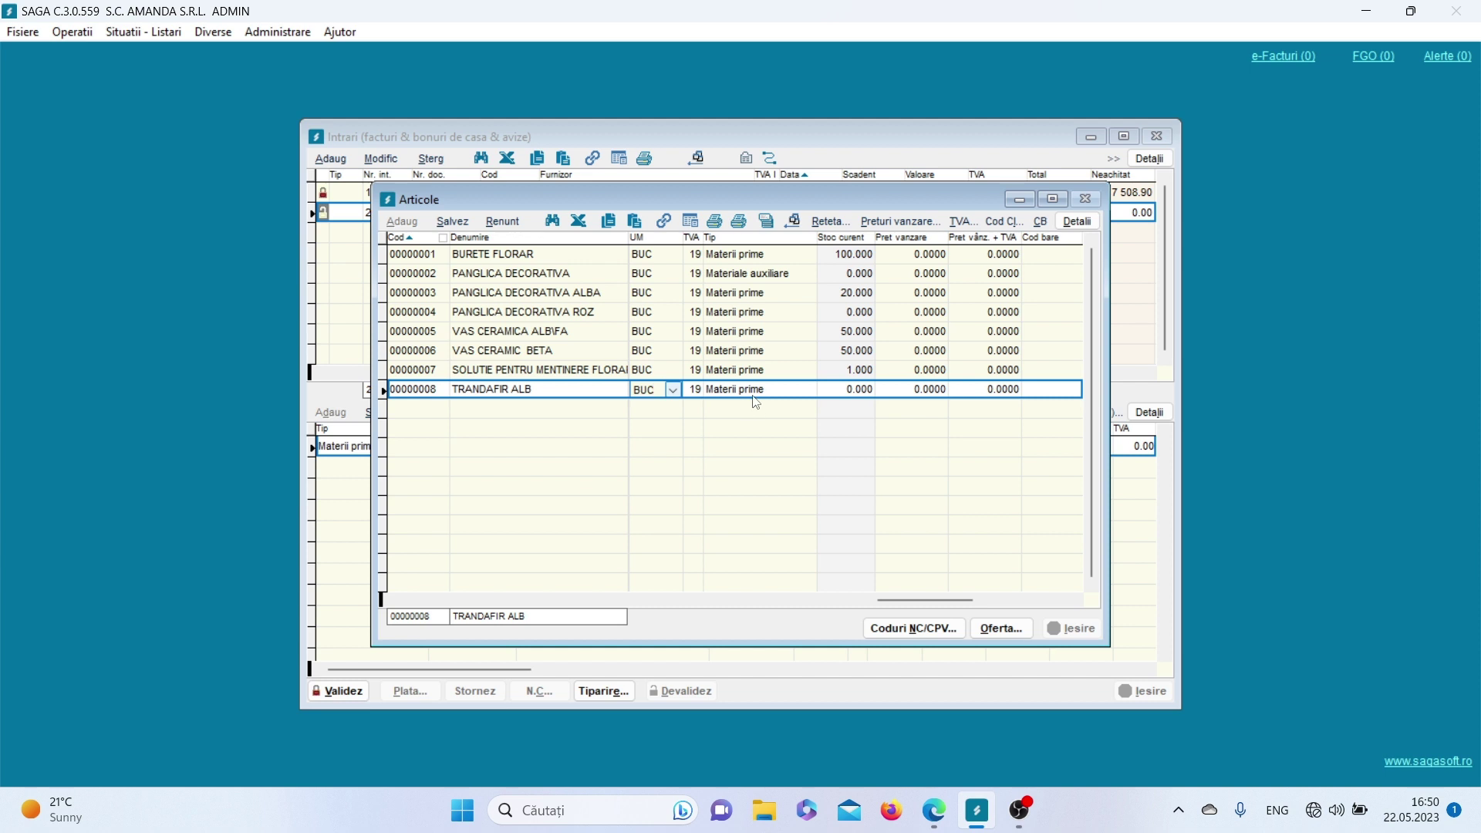
pyautogui.click(458, 222)
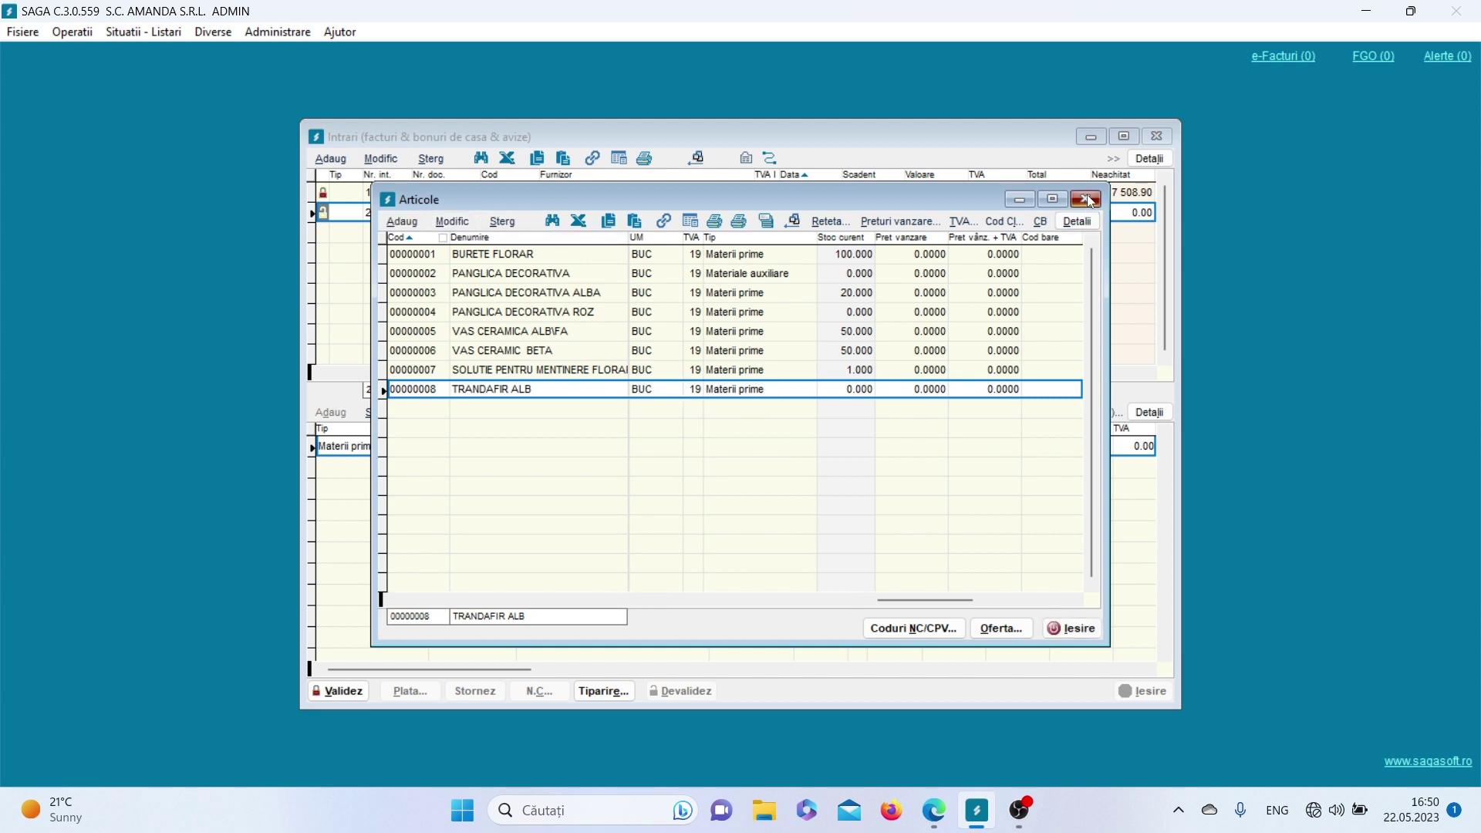
pyautogui.click(1085, 199)
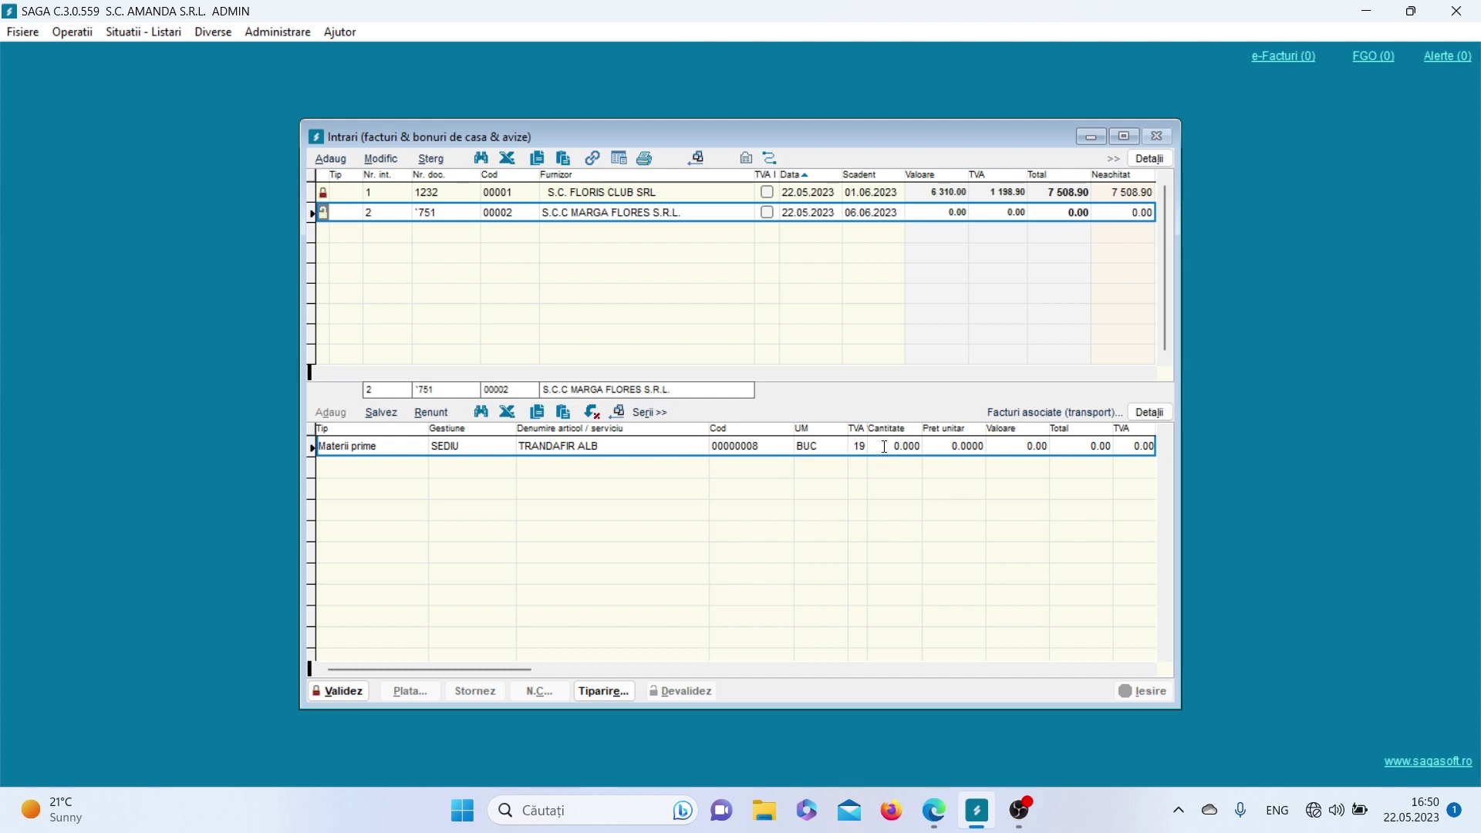
# Set the TRANDAFIR ALB line to quantity 100 and unit price 1.7, and save the line.
pyautogui.click(885, 448)
pyautogui.write('00')
pyautogui.click(959, 447)
pyautogui.write('1.7')
pyautogui.click(1006, 446)
pyautogui.click(381, 413)
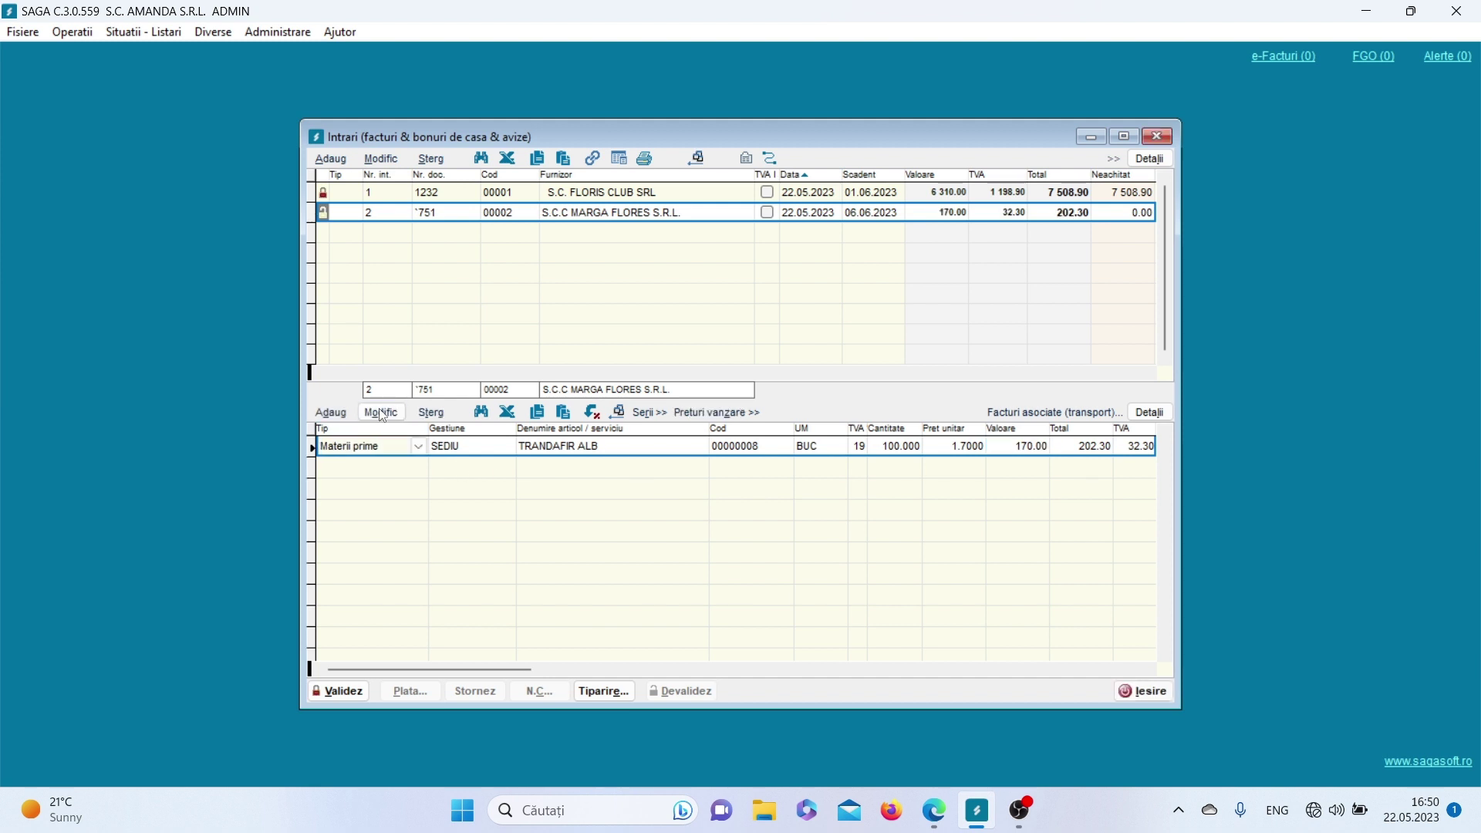
# Add a second item line to the invoice and enter TRANDAFIR ROSU as its article name.
pyautogui.click(333, 413)
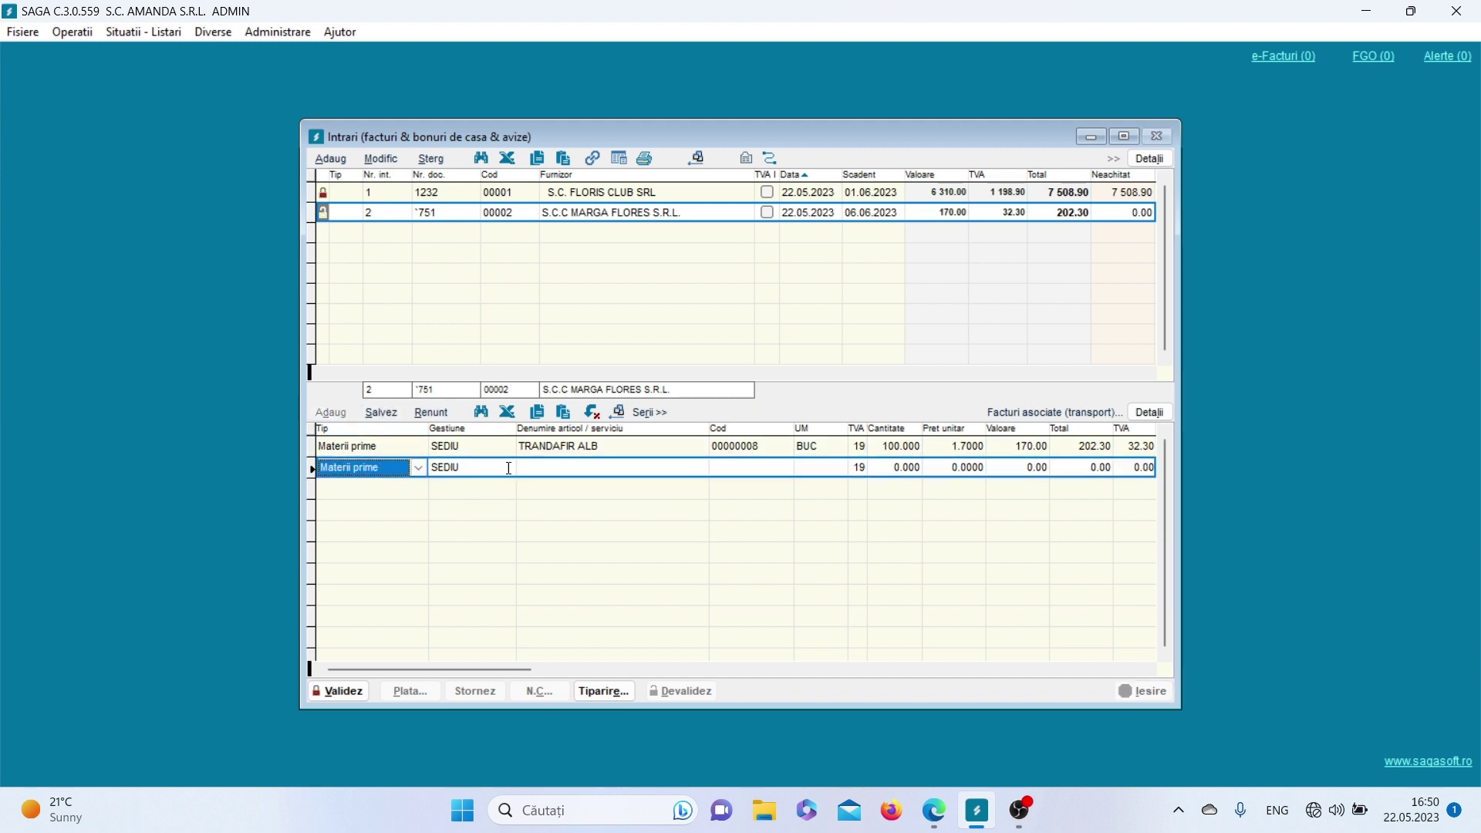
pyautogui.click(536, 468)
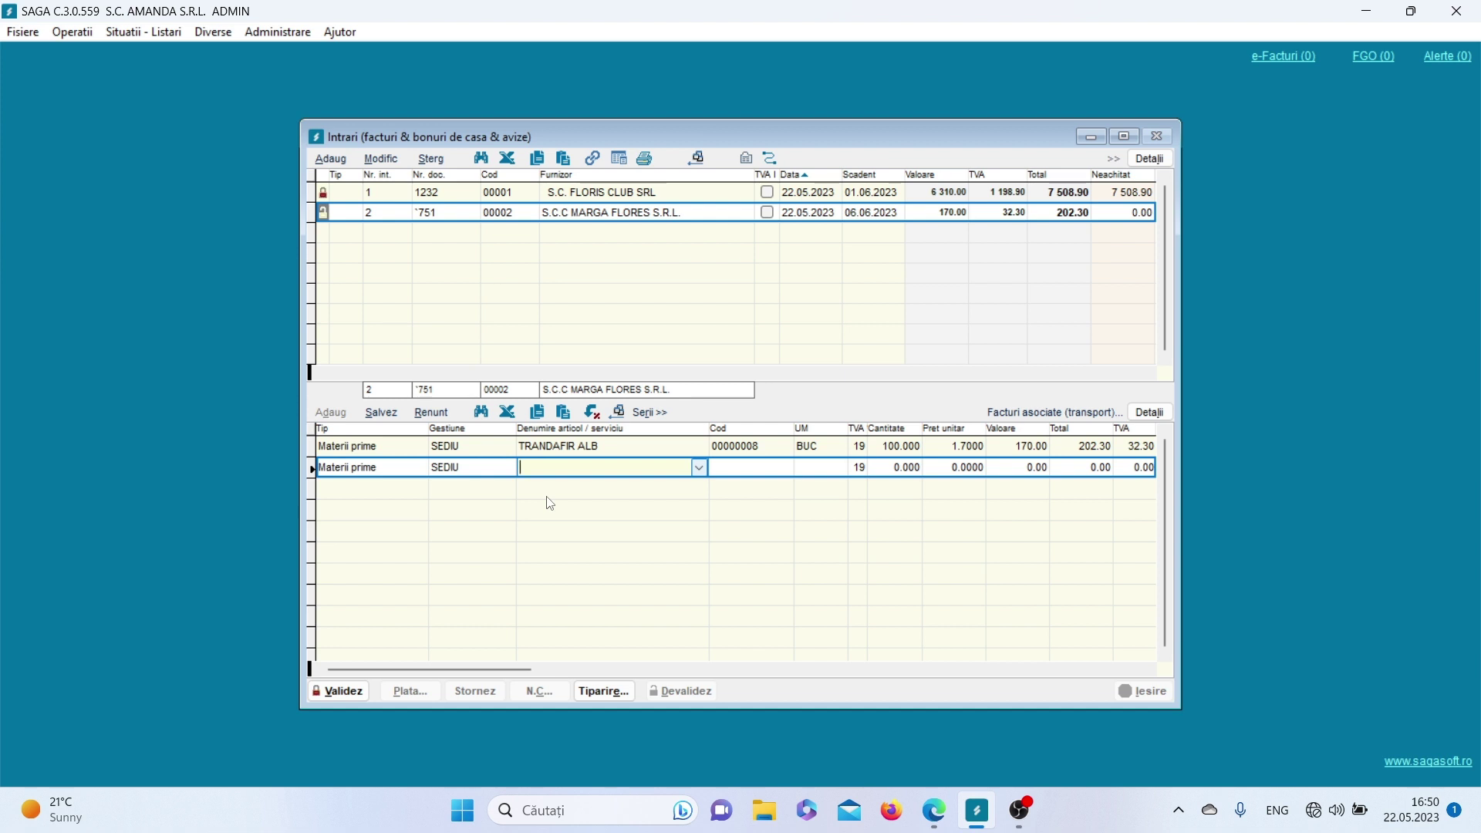
pyautogui.write('TRA')
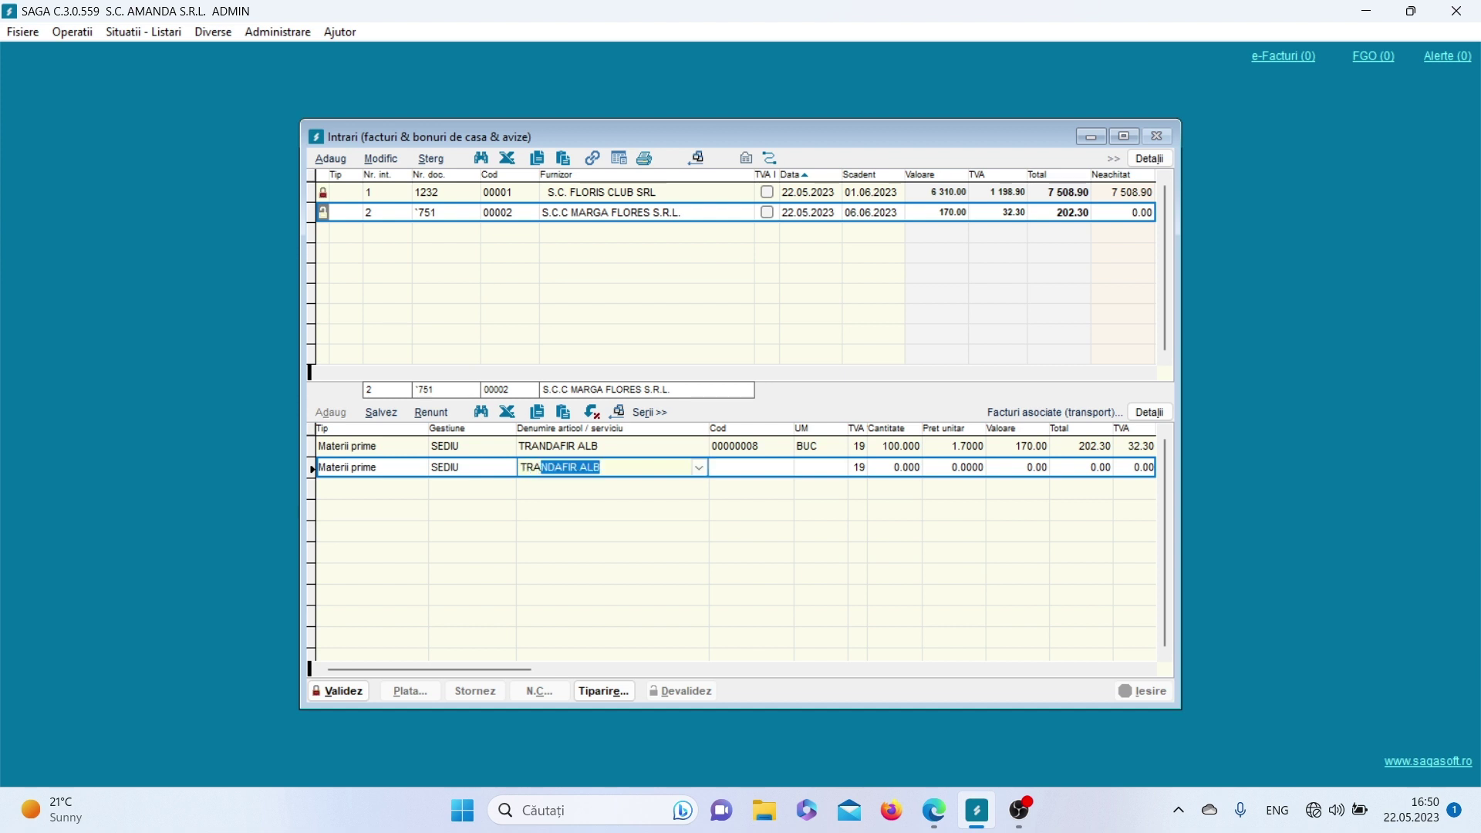
pyautogui.write('NDAFIR ROSU')
pyautogui.press('Return')
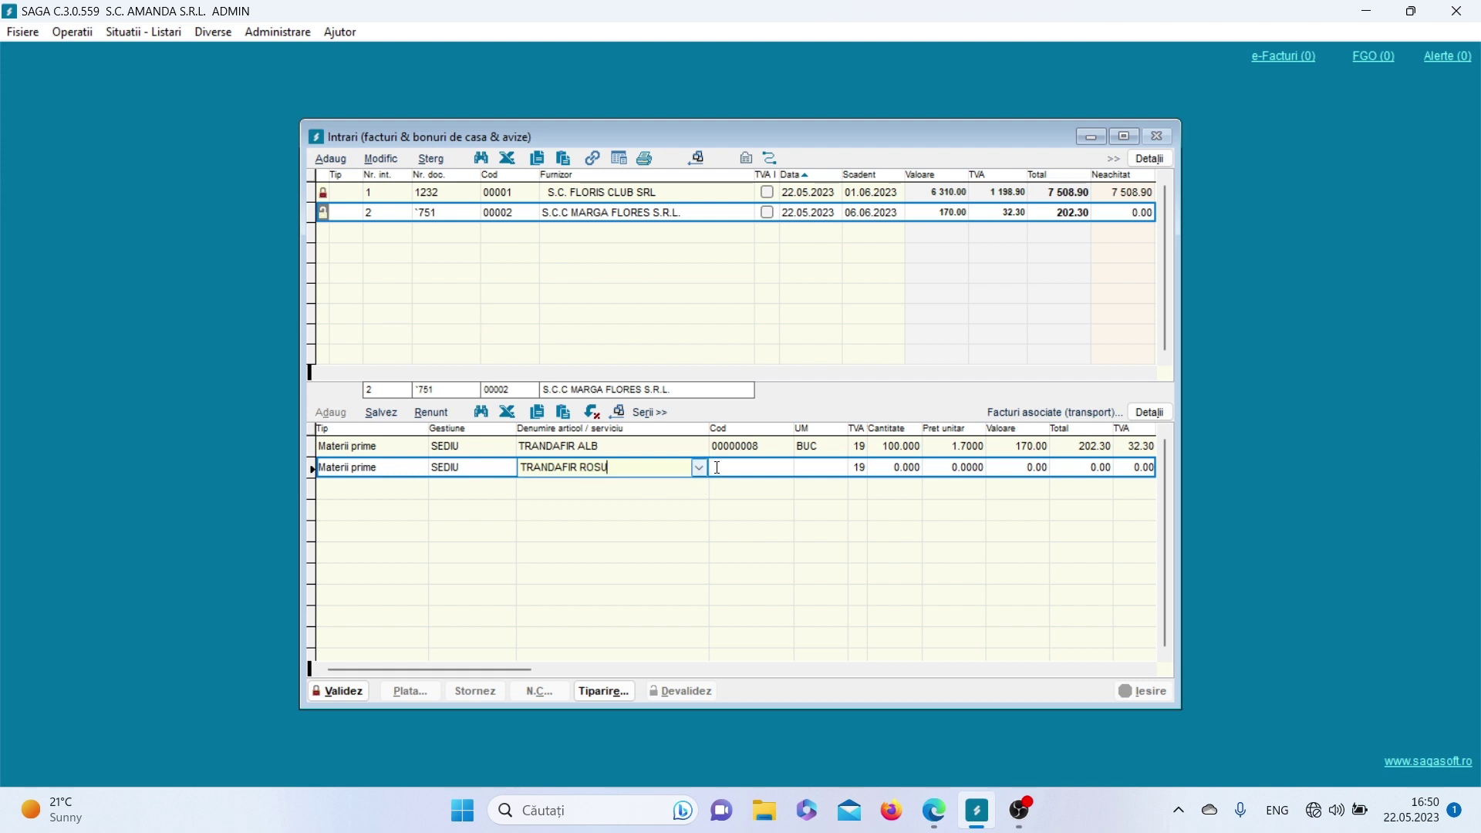
# Register TRANDAFIR ROSU as a new article with unit BUC, save it and return to the invoice.
pyautogui.click(731, 471)
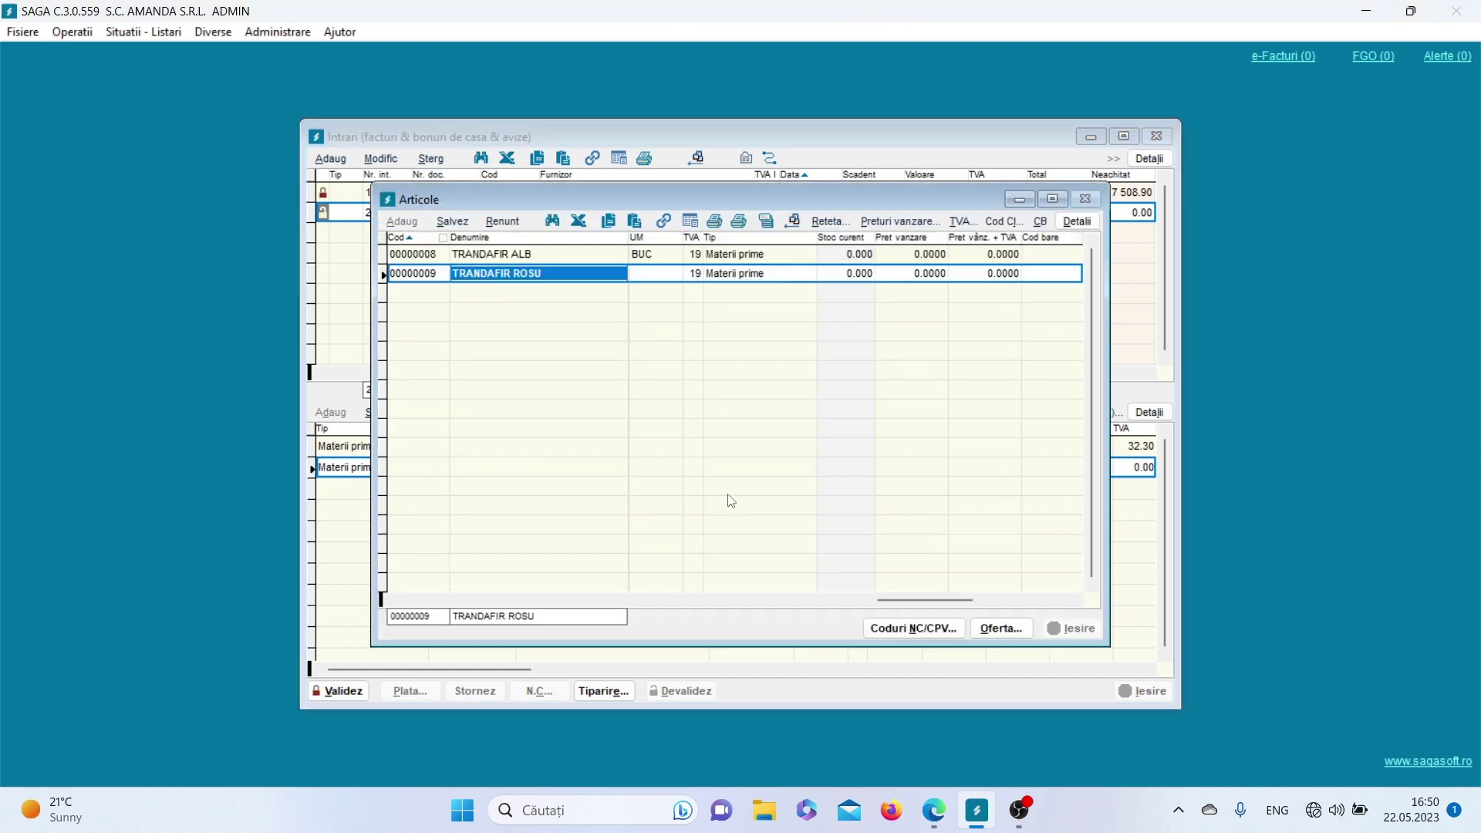
pyautogui.click(655, 274)
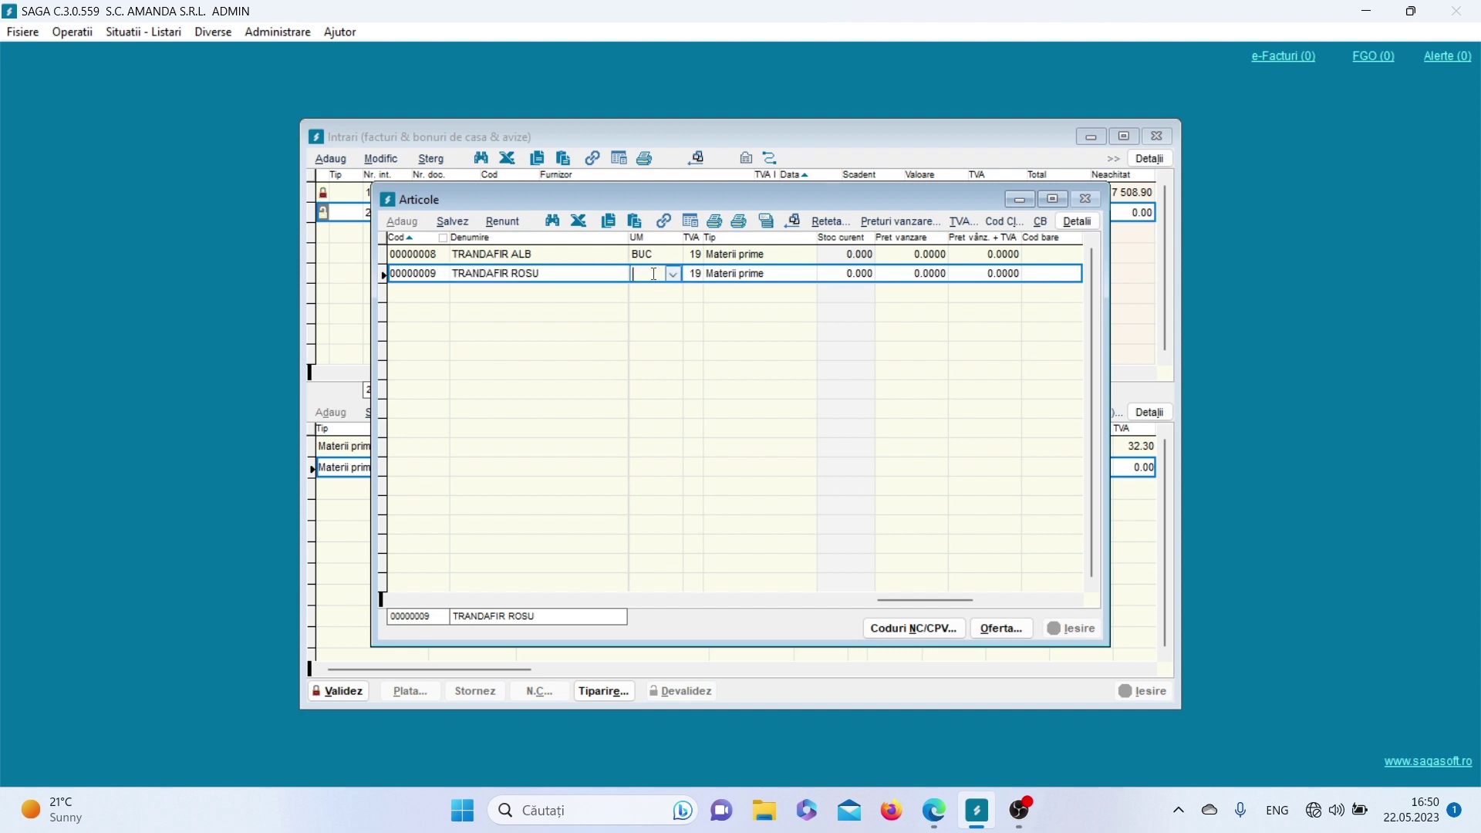
pyautogui.write('BUC')
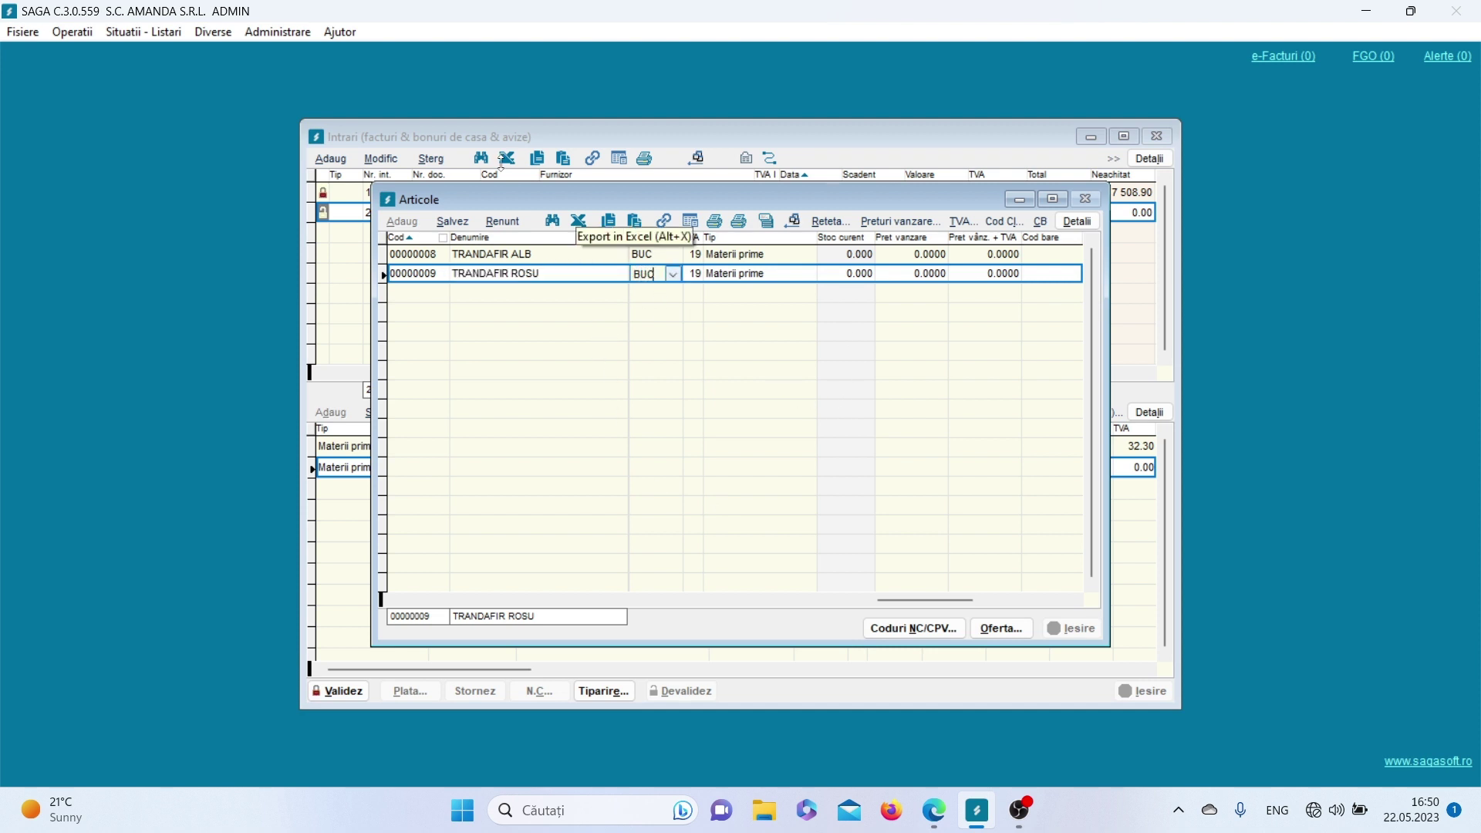
pyautogui.click(457, 222)
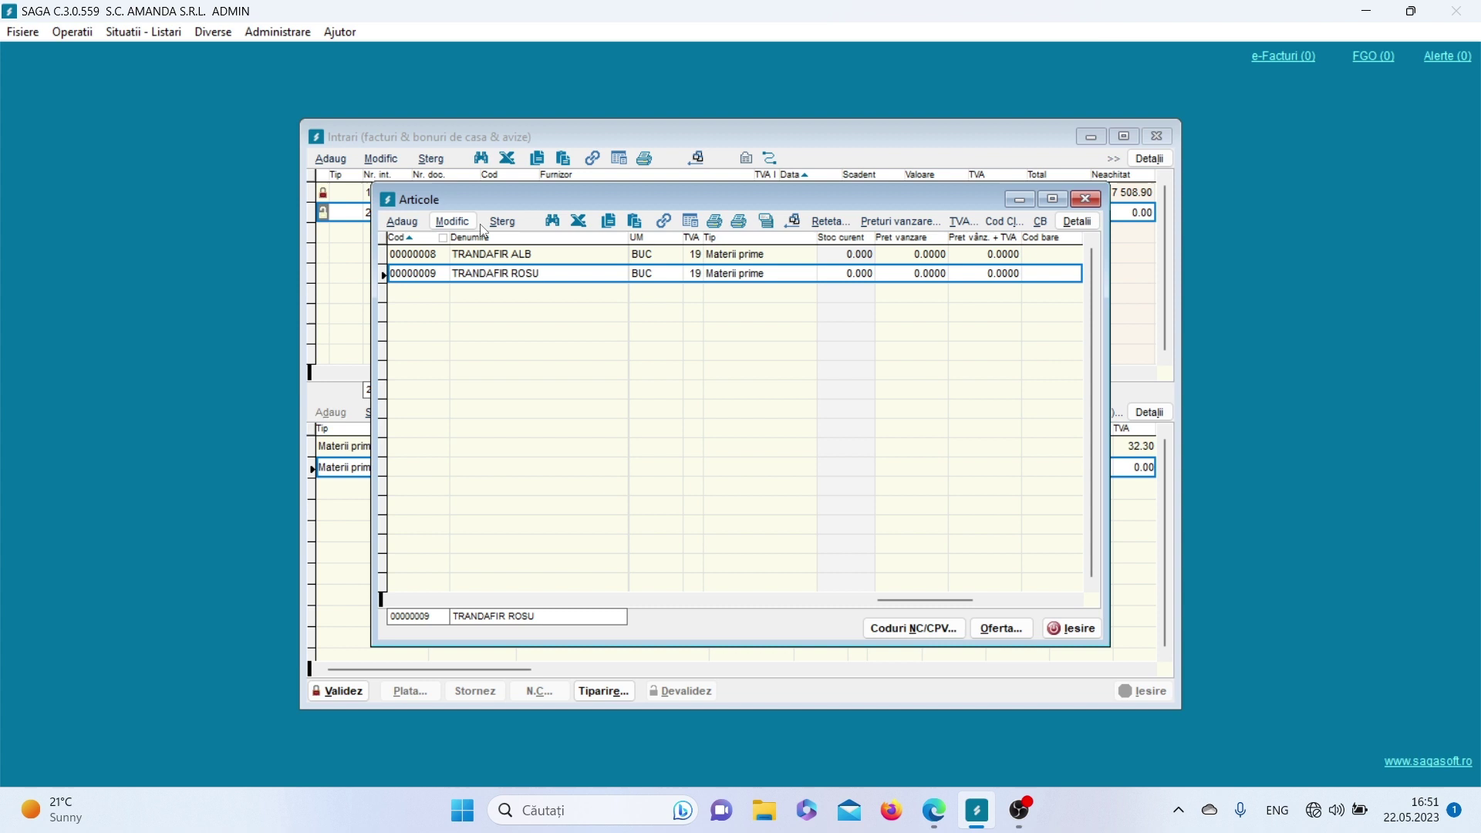
pyautogui.click(1085, 199)
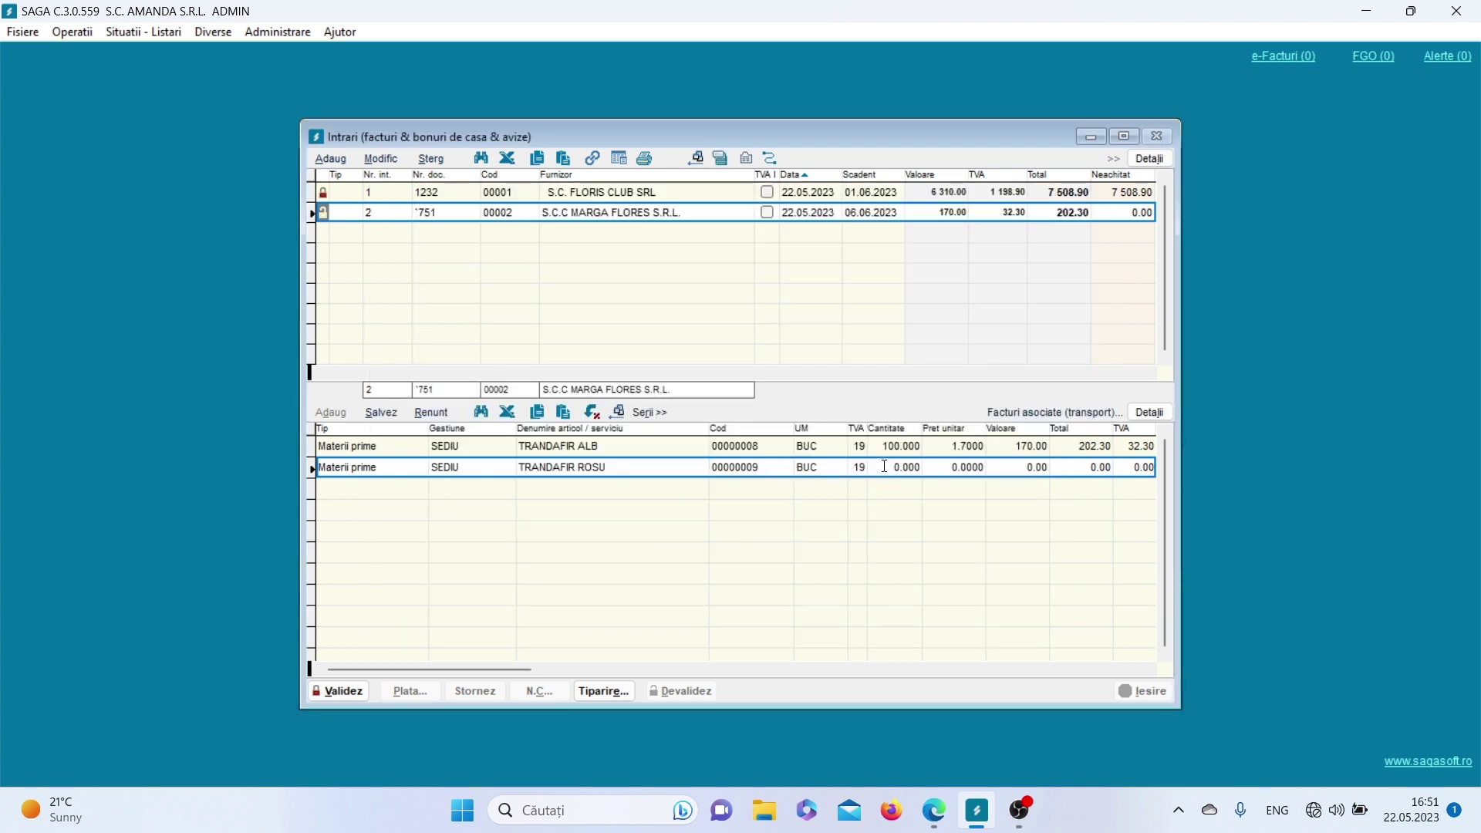
# Set the TRANDAFIR ROSU line to quantity 100 and unit price 1.9, and save the line.
pyautogui.click(882, 466)
pyautogui.write('10')
pyautogui.click(953, 468)
pyautogui.write('1.9')
pyautogui.click(1013, 464)
pyautogui.click(387, 409)
# Add another item line to the invoice with CRIZANTEMA as its article name.
pyautogui.click(337, 416)
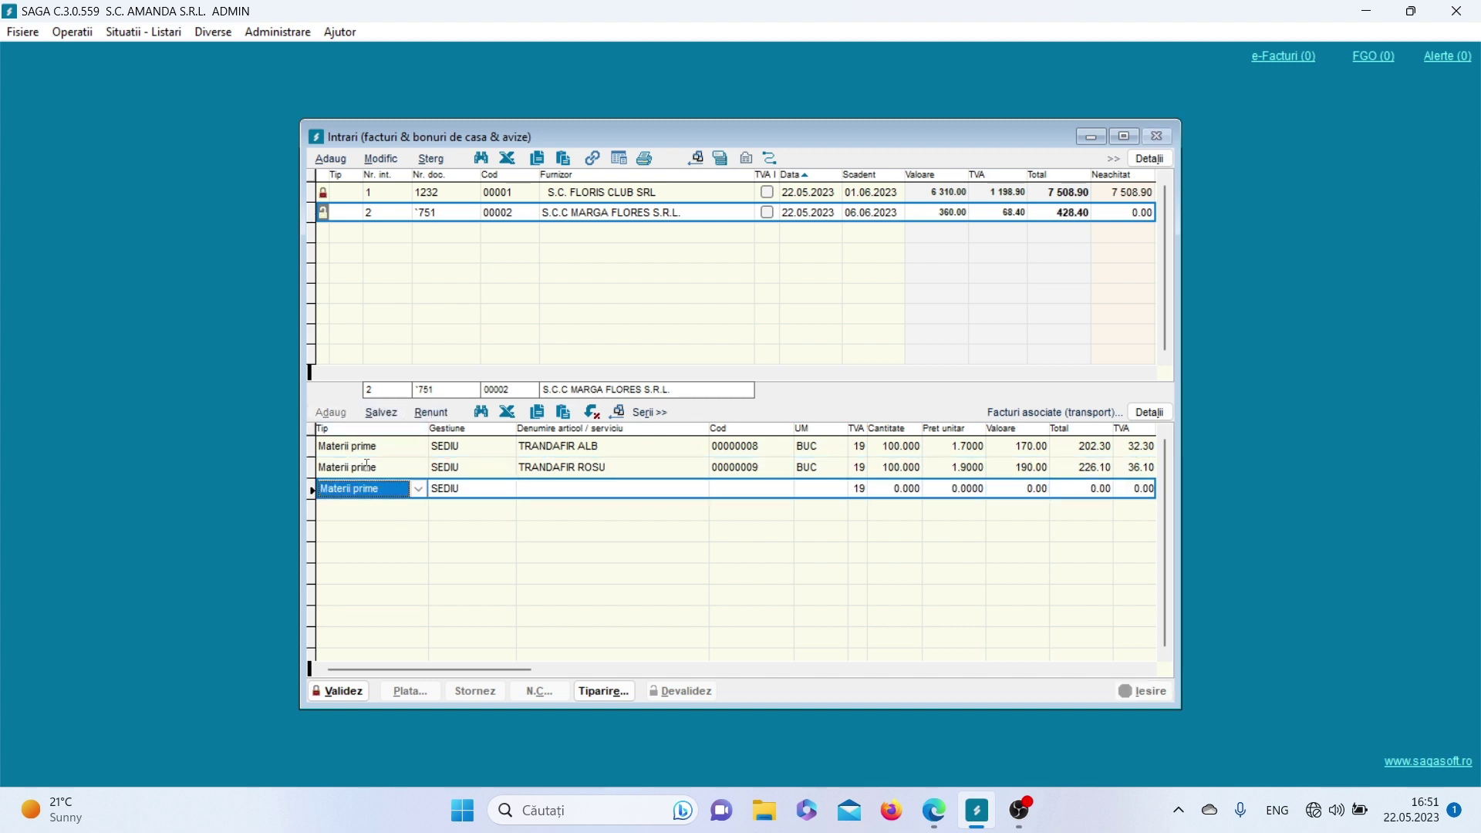
pyautogui.click(544, 490)
pyautogui.write('C')
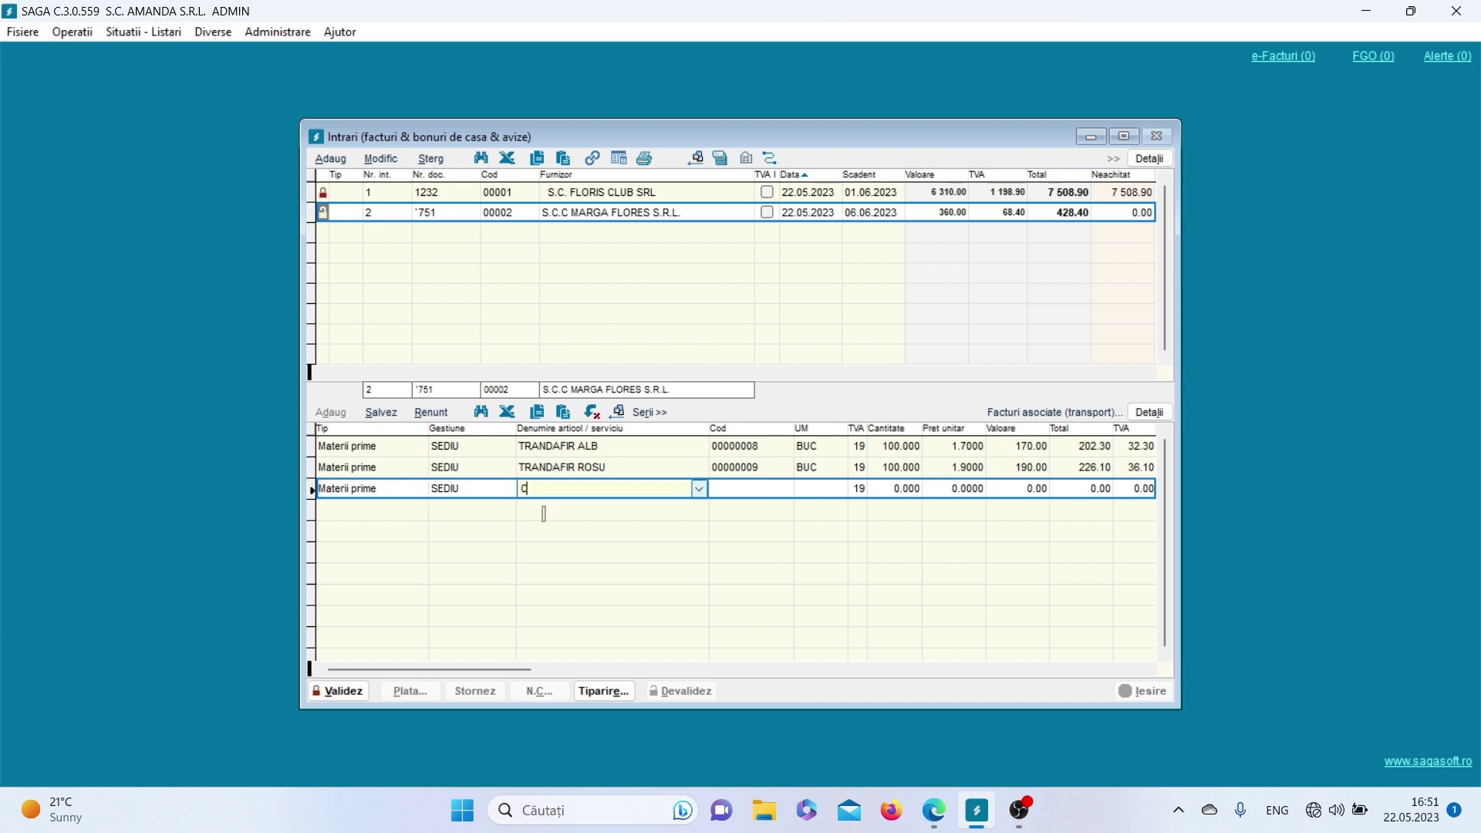
pyautogui.write('RIZANTEMA')
pyautogui.click(723, 494)
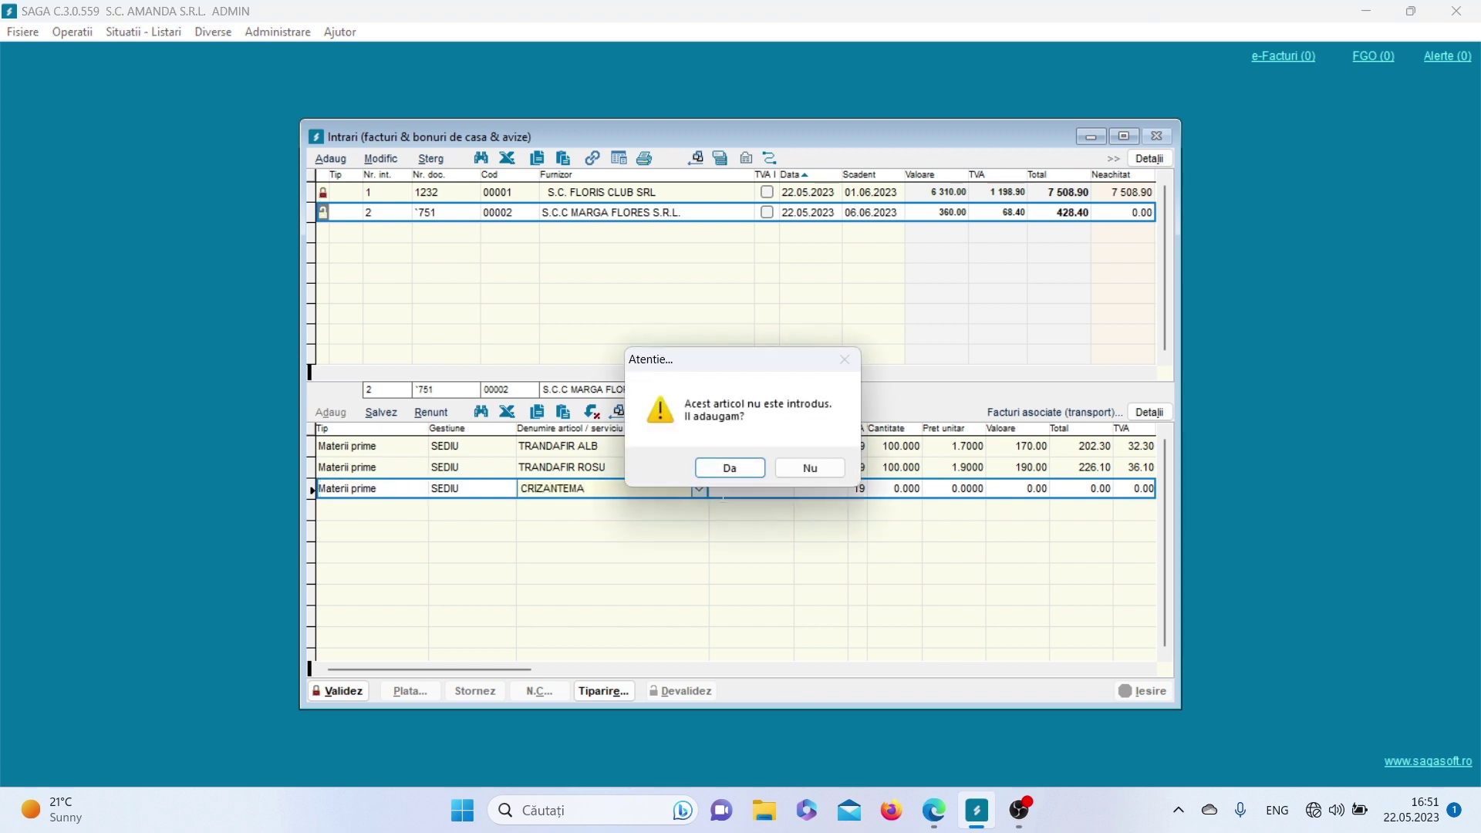
# Register CRIZANTEMA as a new article with unit BUC, save it and return to the invoice.
pyautogui.click(710, 469)
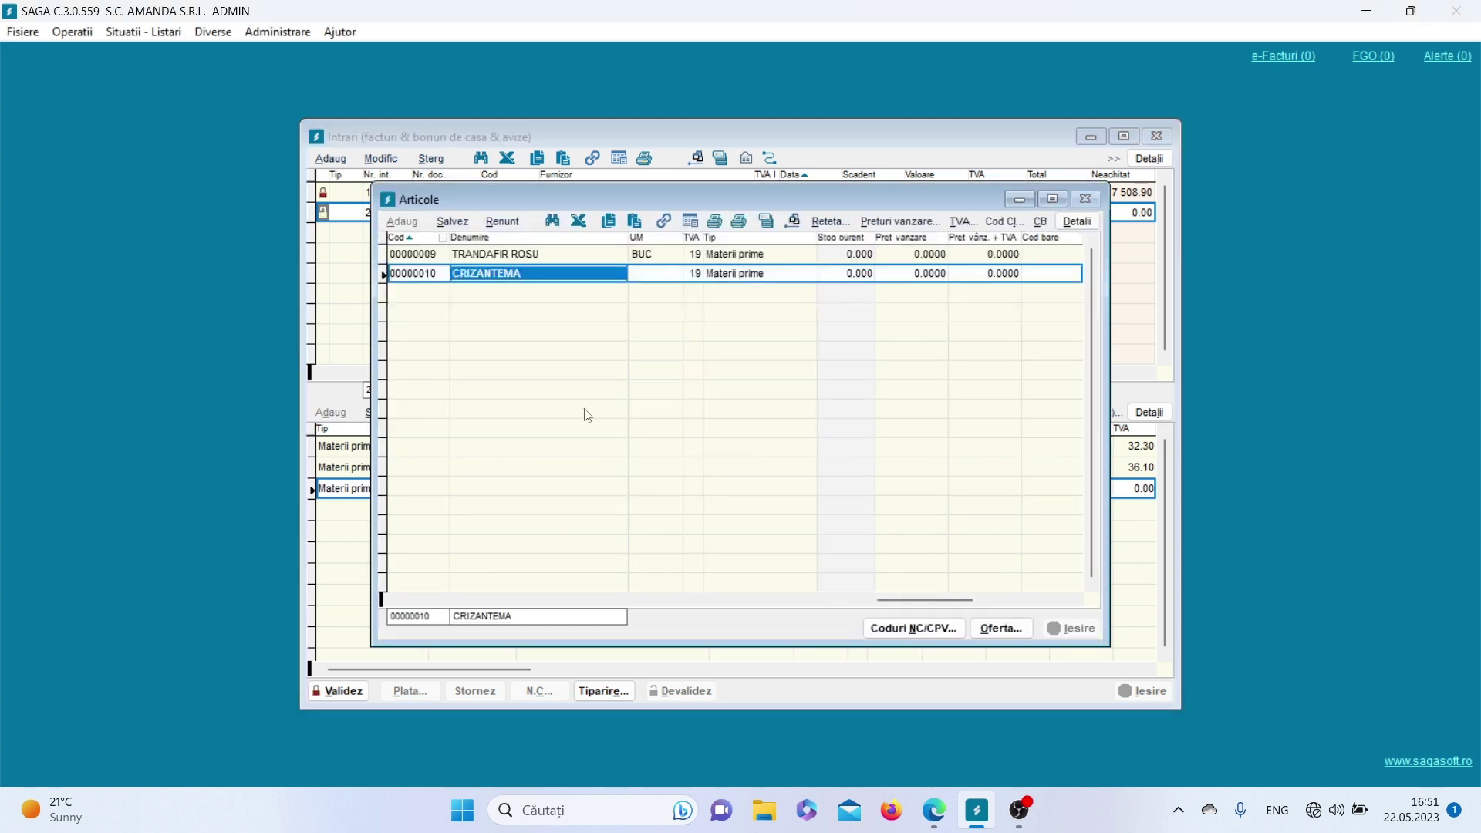
pyautogui.click(651, 274)
pyautogui.write('BUC')
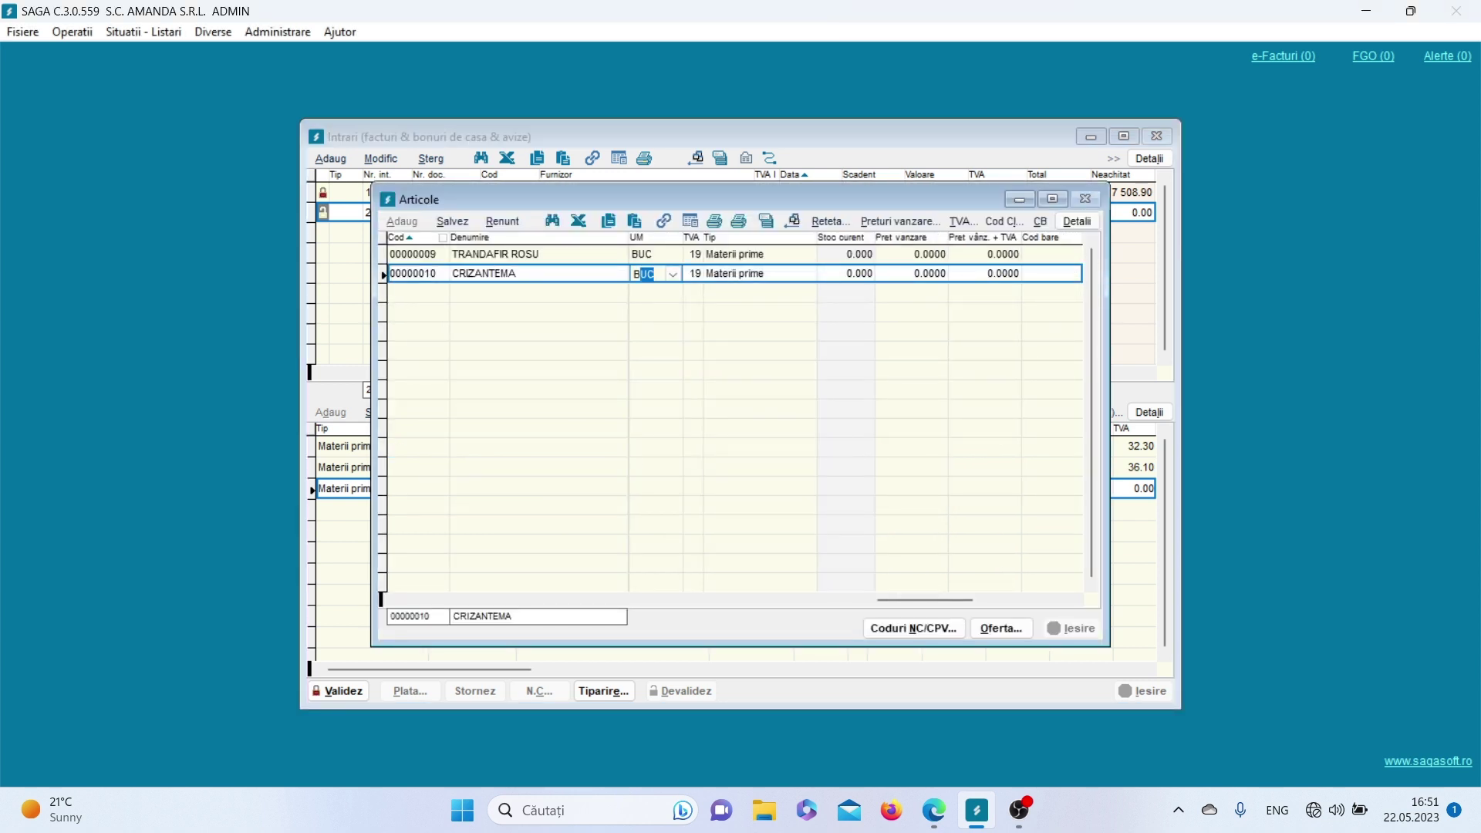
pyautogui.click(453, 222)
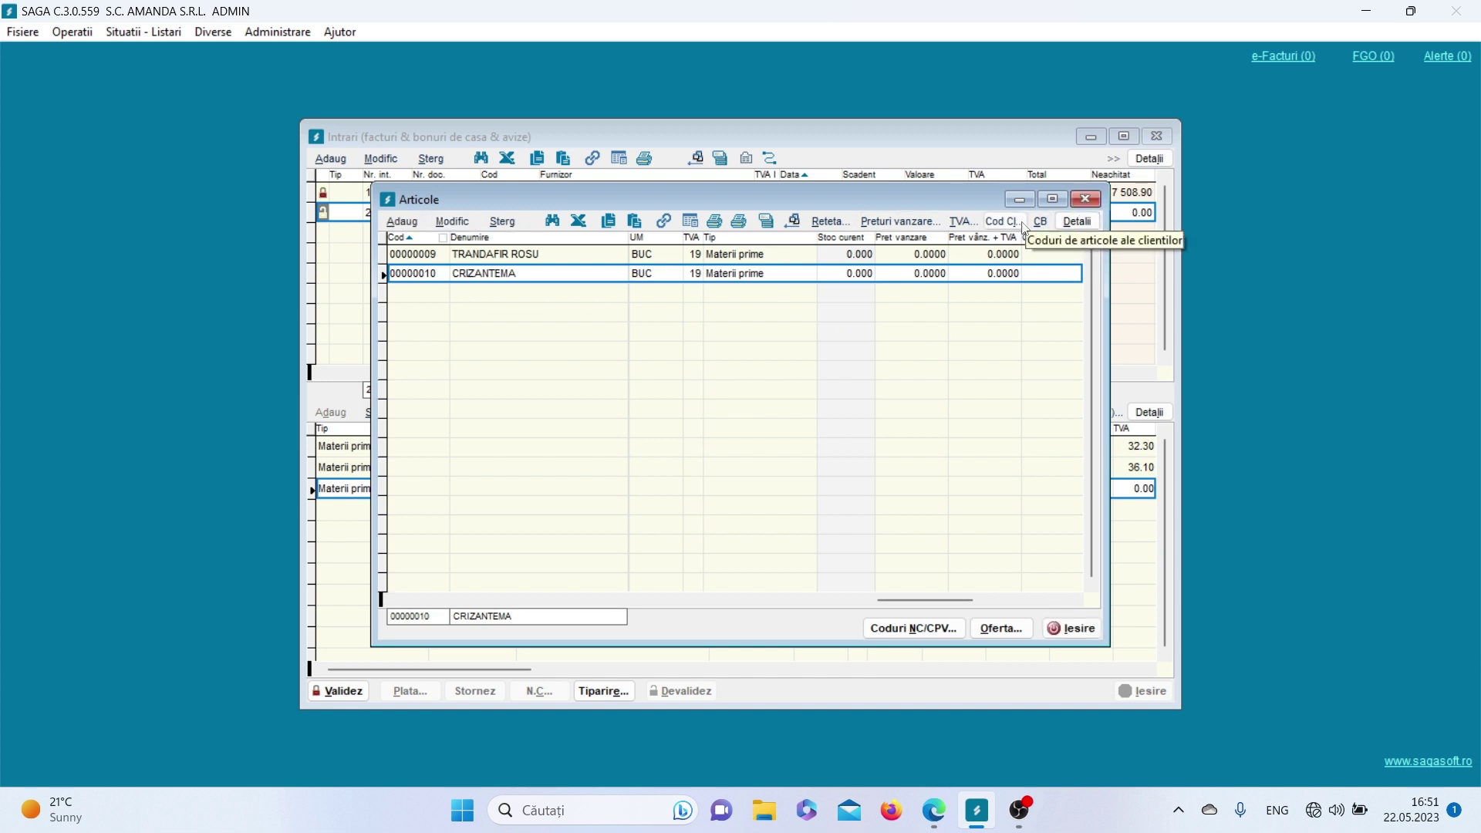
pyautogui.click(1088, 200)
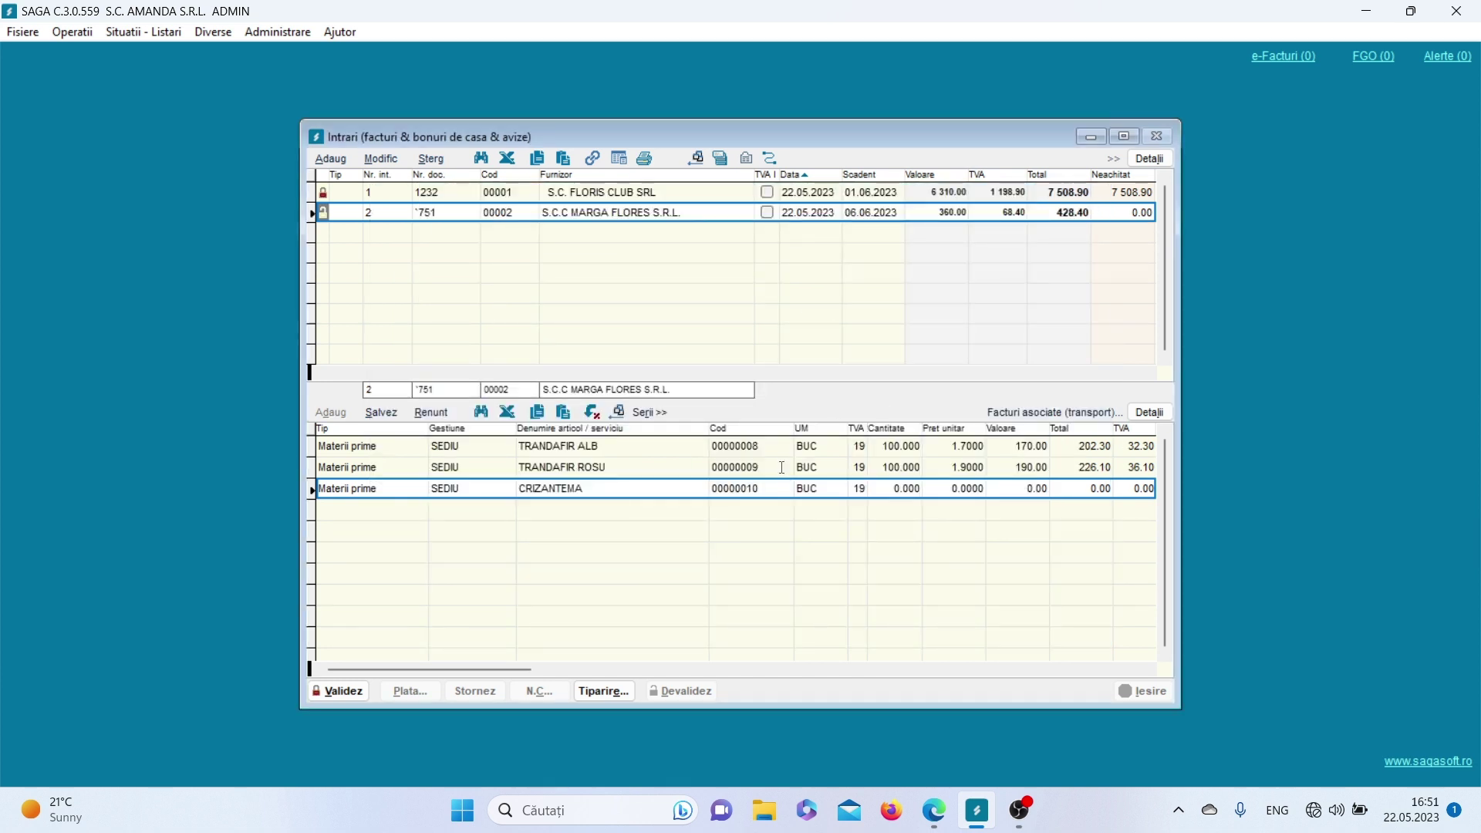
# Set the CRIZANTEMA line to quantity 200 and unit price 1.5, and save the line.
pyautogui.click(885, 487)
pyautogui.write('100')
pyautogui.press('Return')
pyautogui.write('1.5')
pyautogui.press('Return')
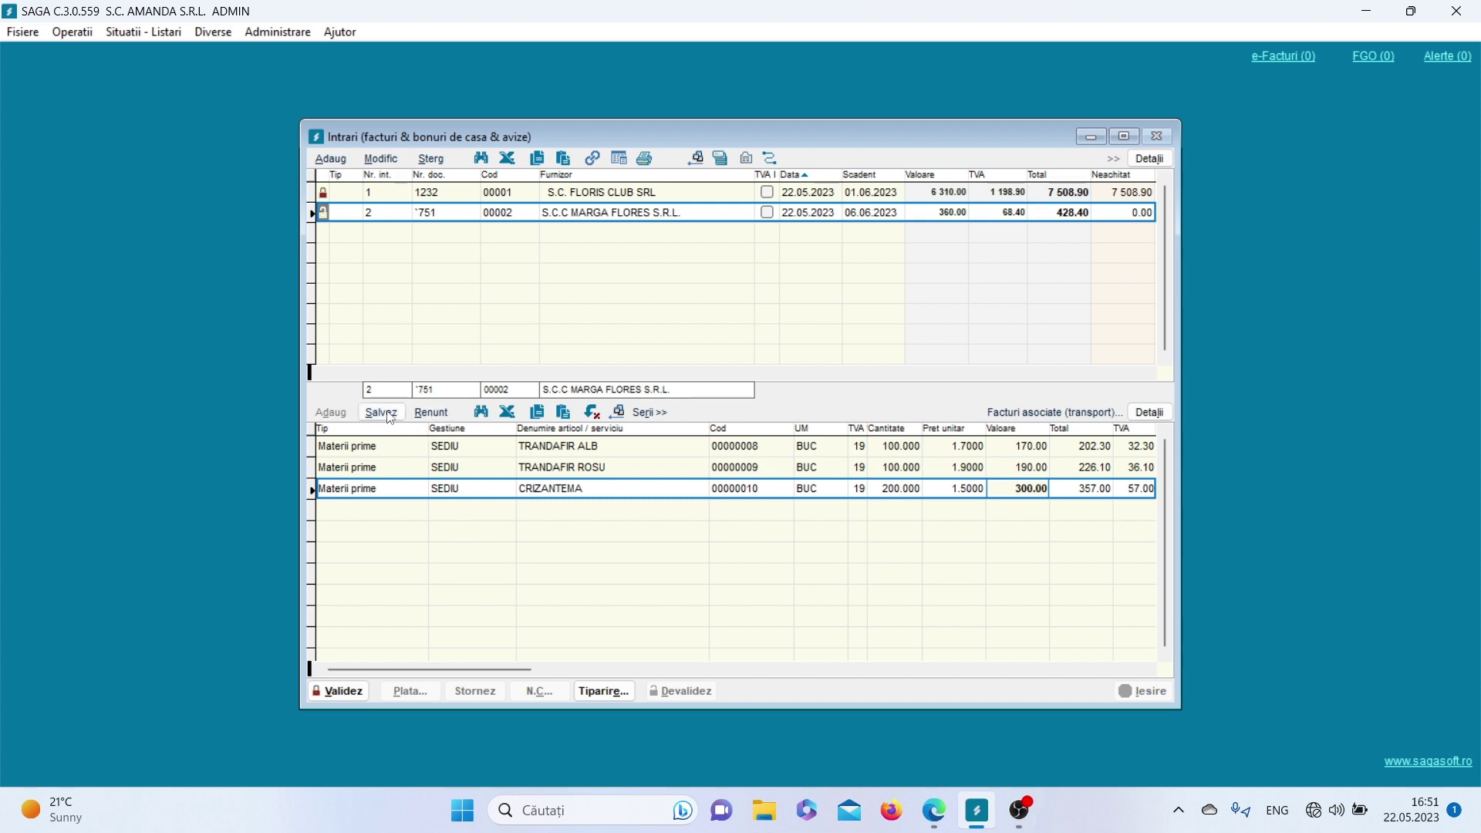
# Add an item line to the invoice with LALELE GALBENE as its article name.
pyautogui.click(346, 414)
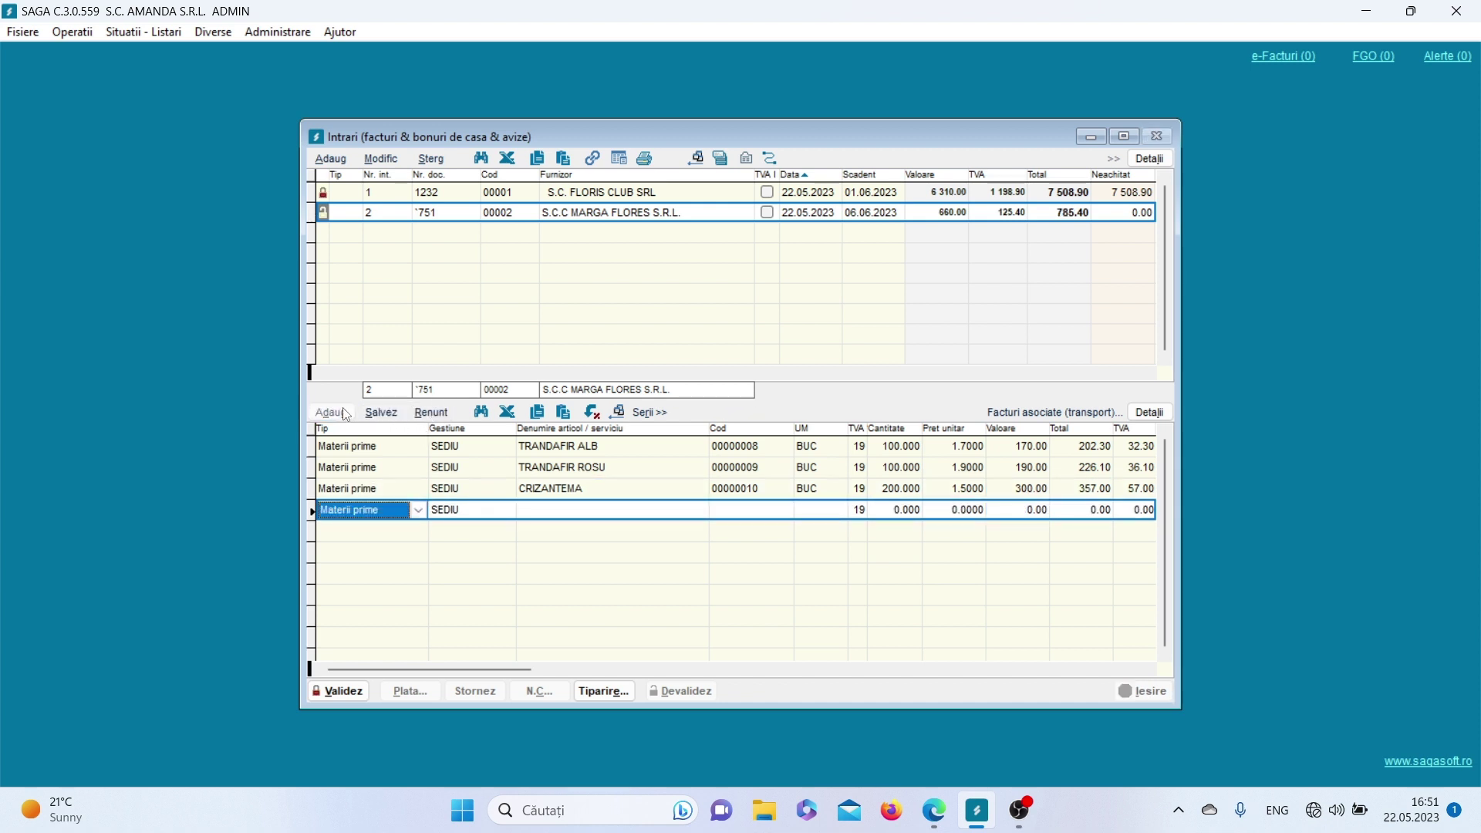
pyautogui.click(540, 511)
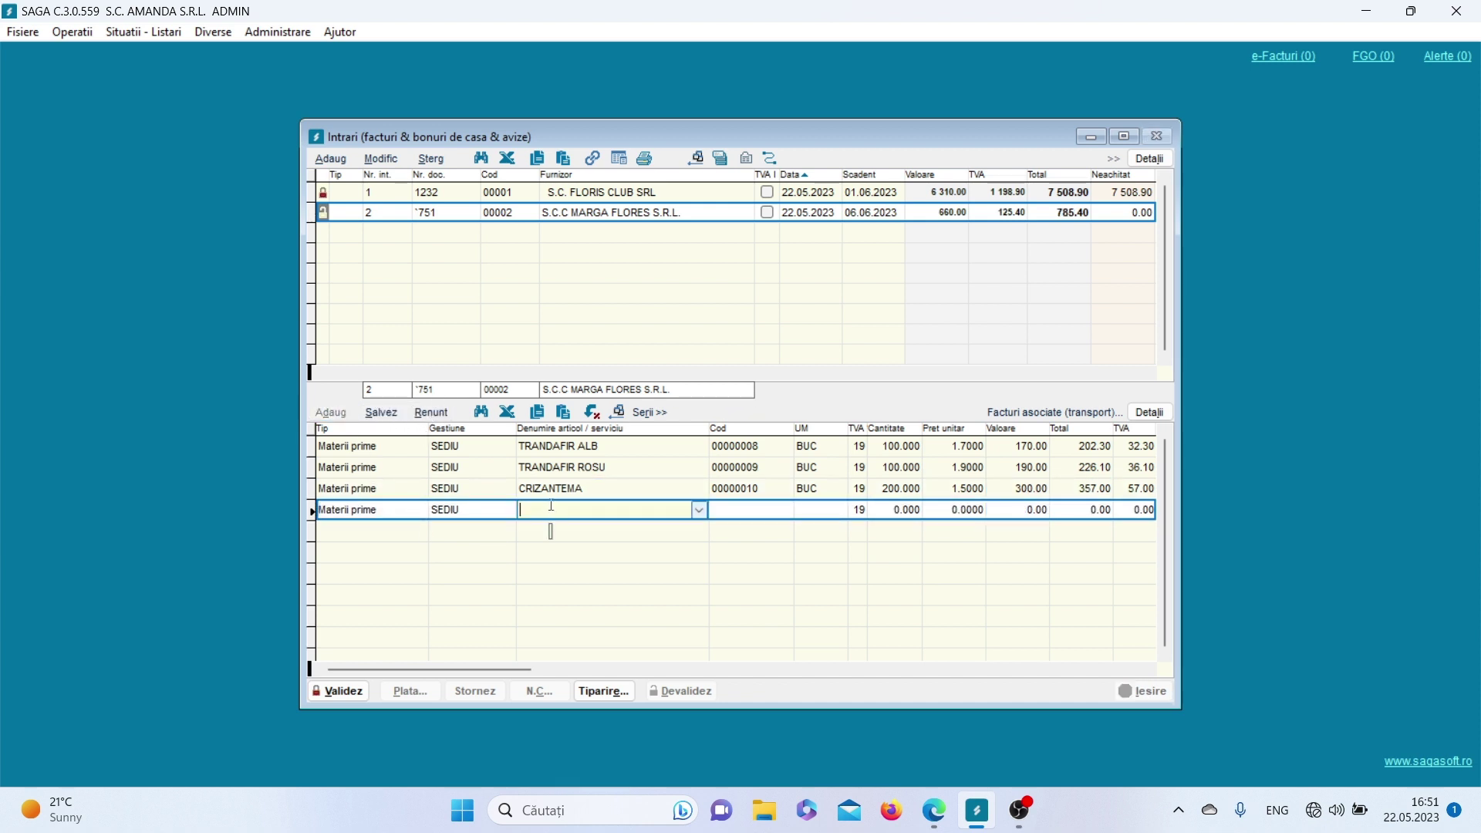
pyautogui.write('LALELE GALBENE')
pyautogui.press('Return')
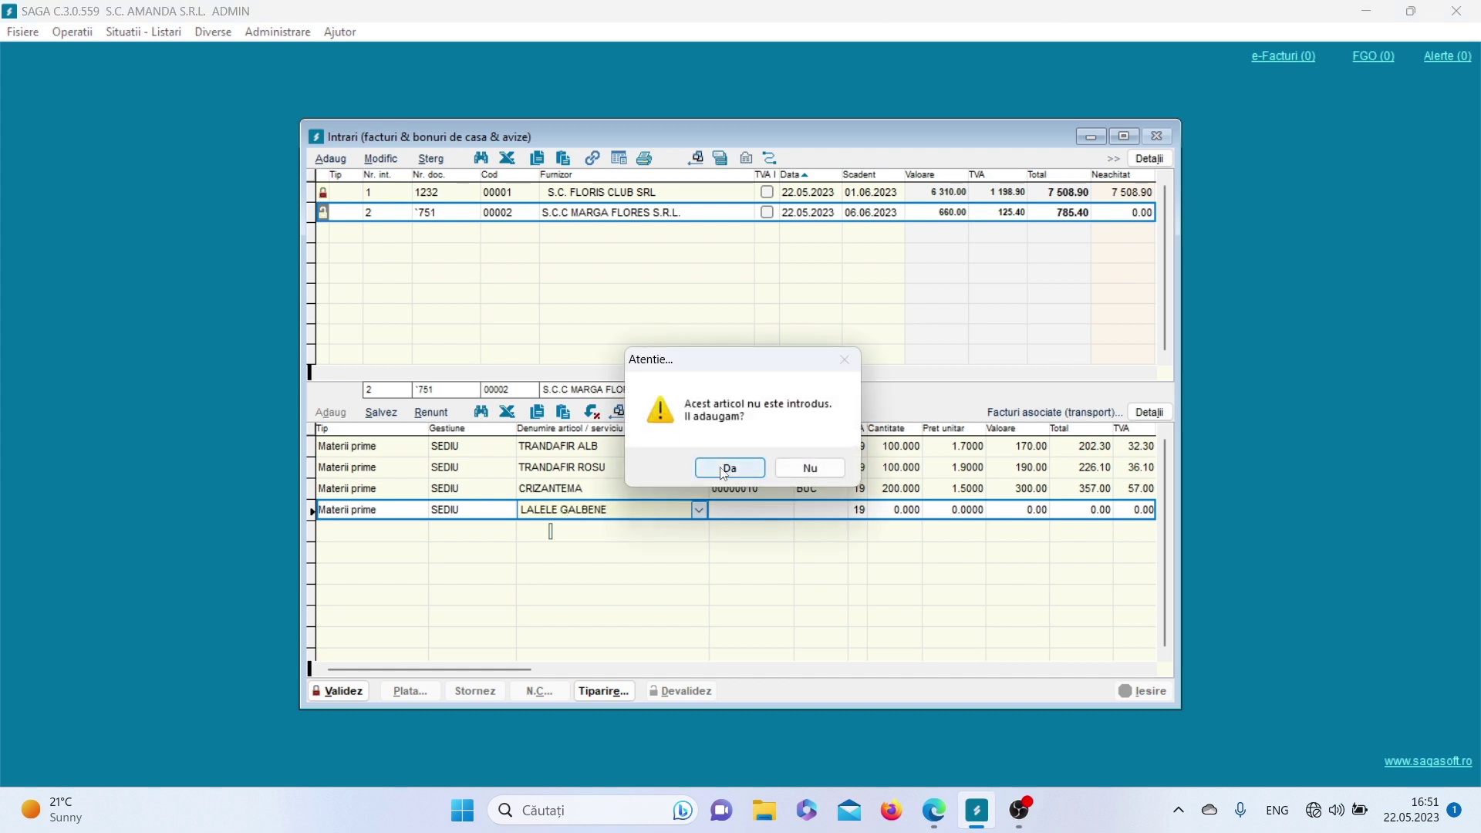
# Register LALELE GALBENE as a new article with unit BUC, save it and return to the invoice.
pyautogui.click(717, 482)
pyautogui.click(660, 275)
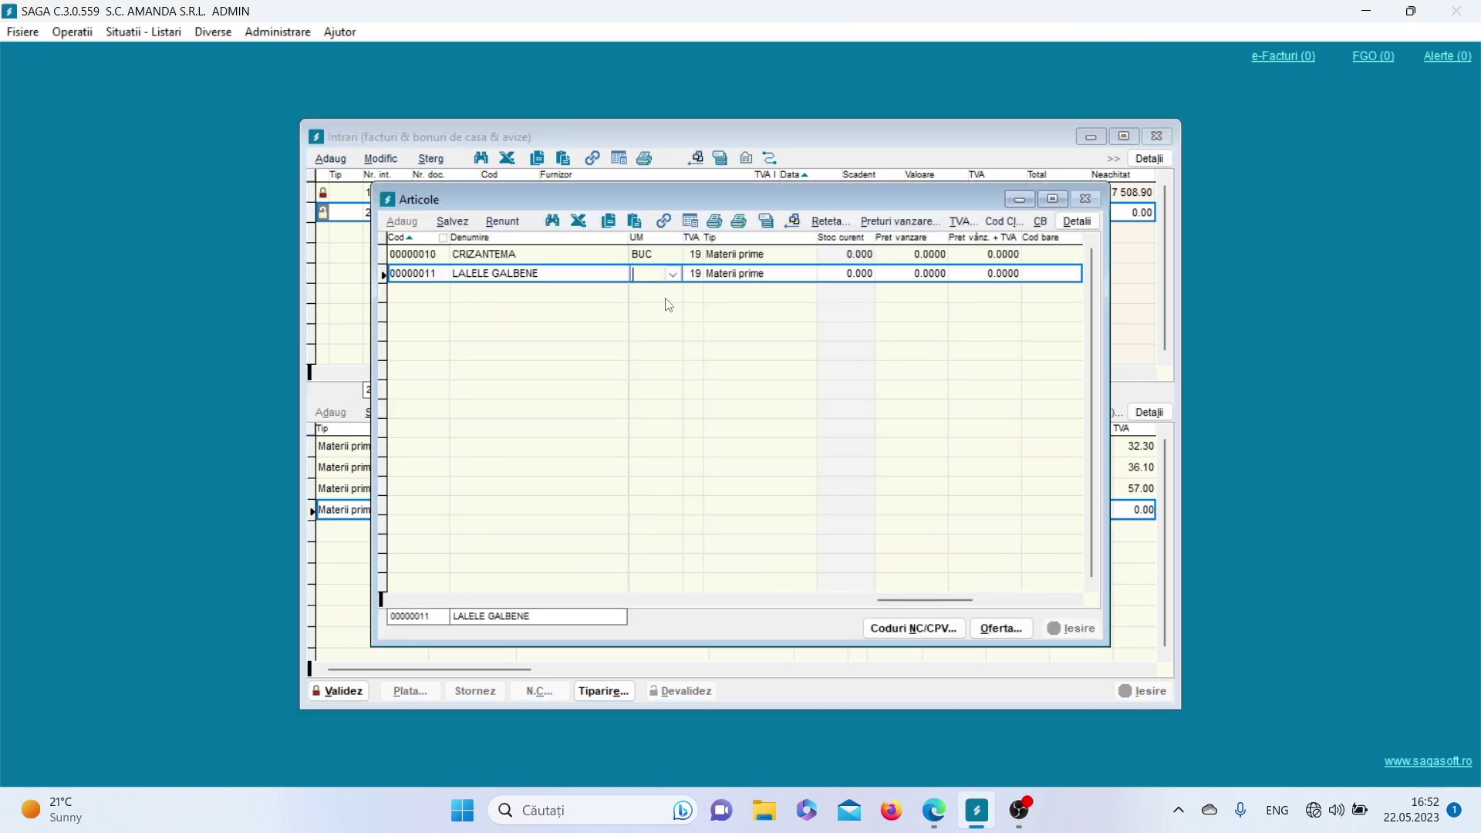
pyautogui.write('BUC')
pyautogui.click(452, 222)
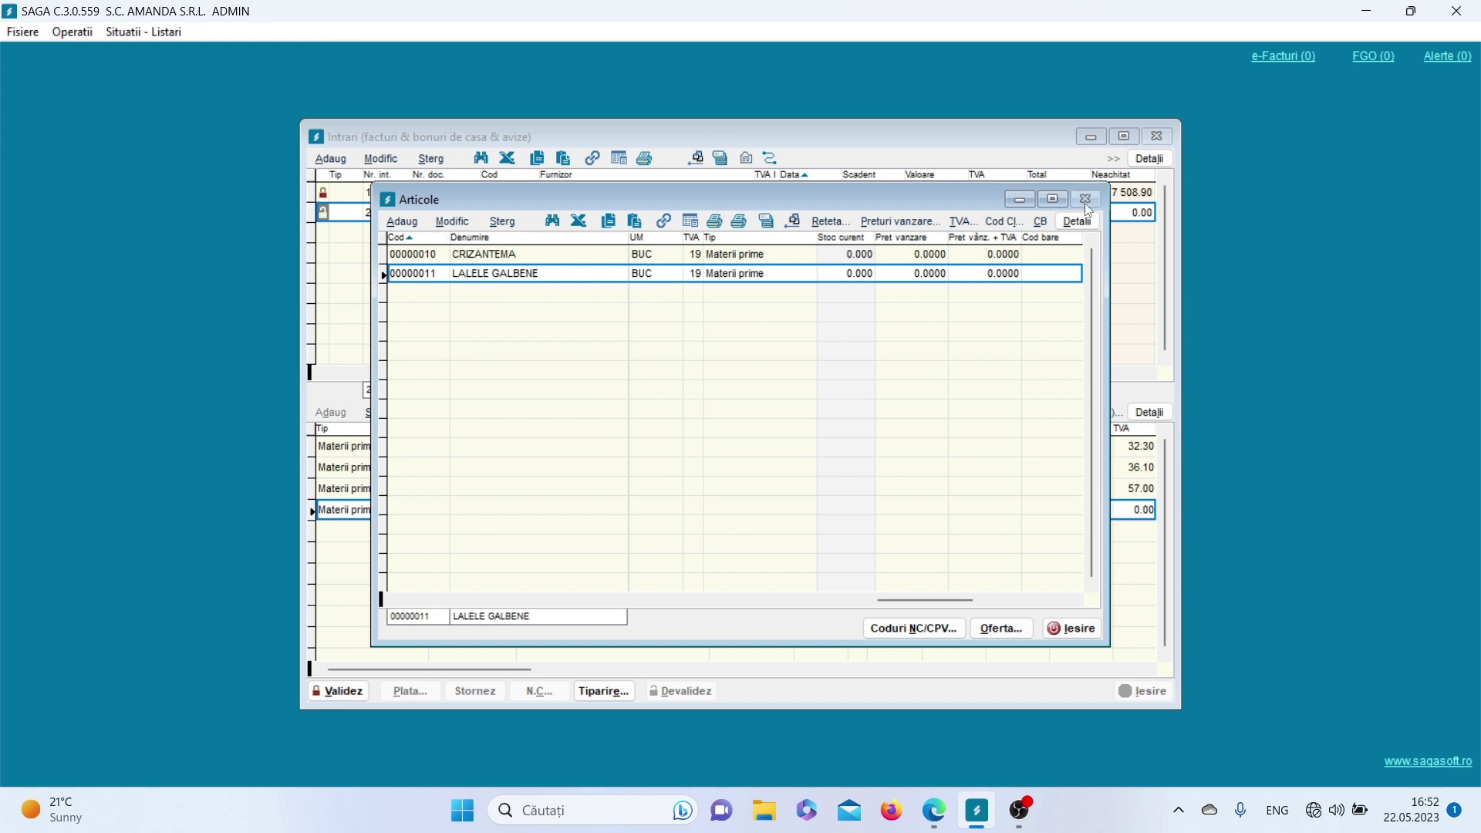
pyautogui.click(1086, 203)
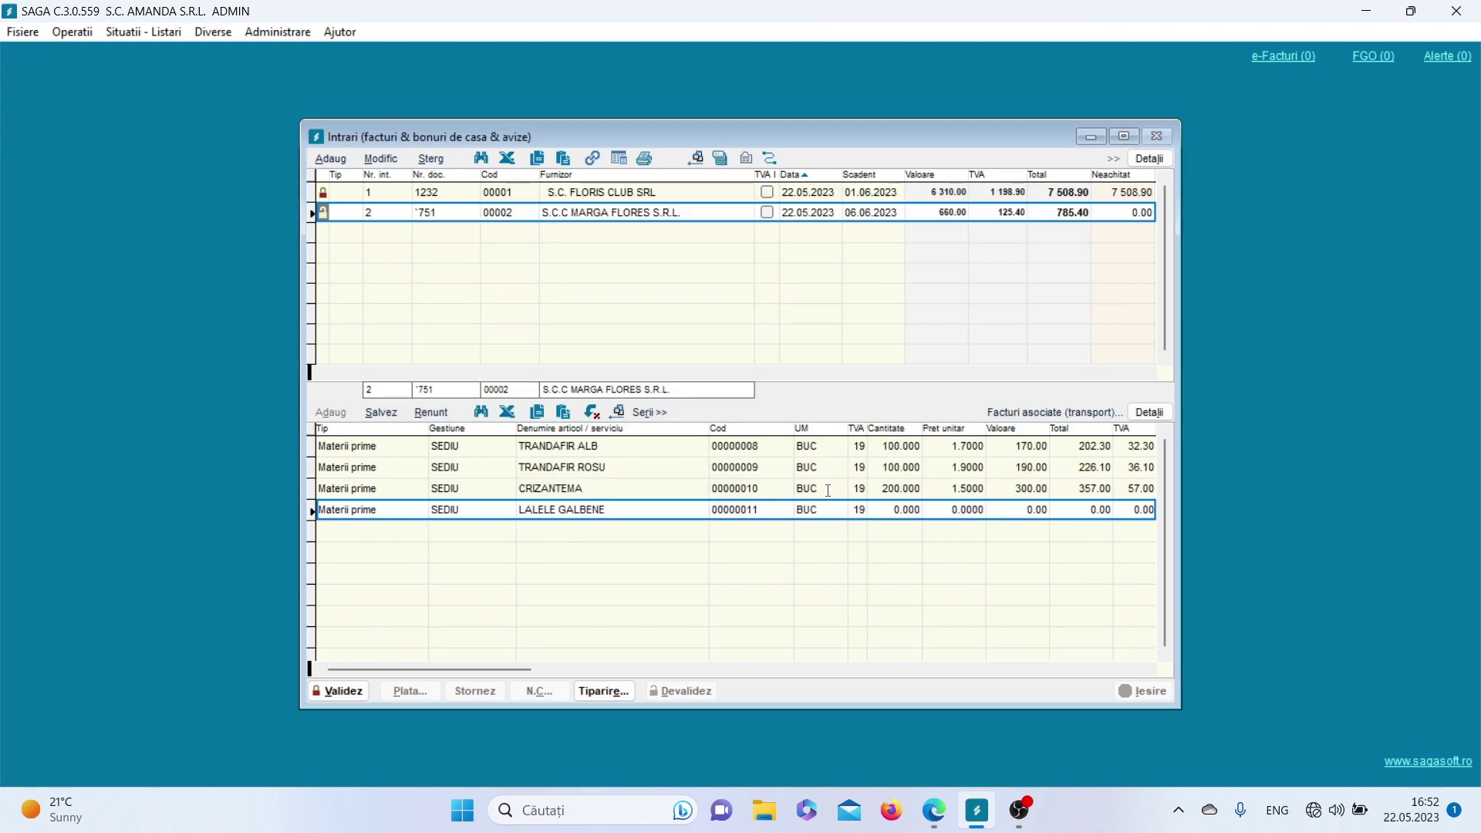
# Set the LALELE GALBENE line to quantity 200 and unit price 1.4, and save the line.
pyautogui.click(885, 508)
pyautogui.write('200')
pyautogui.click(958, 511)
pyautogui.write('1.4')
pyautogui.press('Return')
pyautogui.click(383, 416)
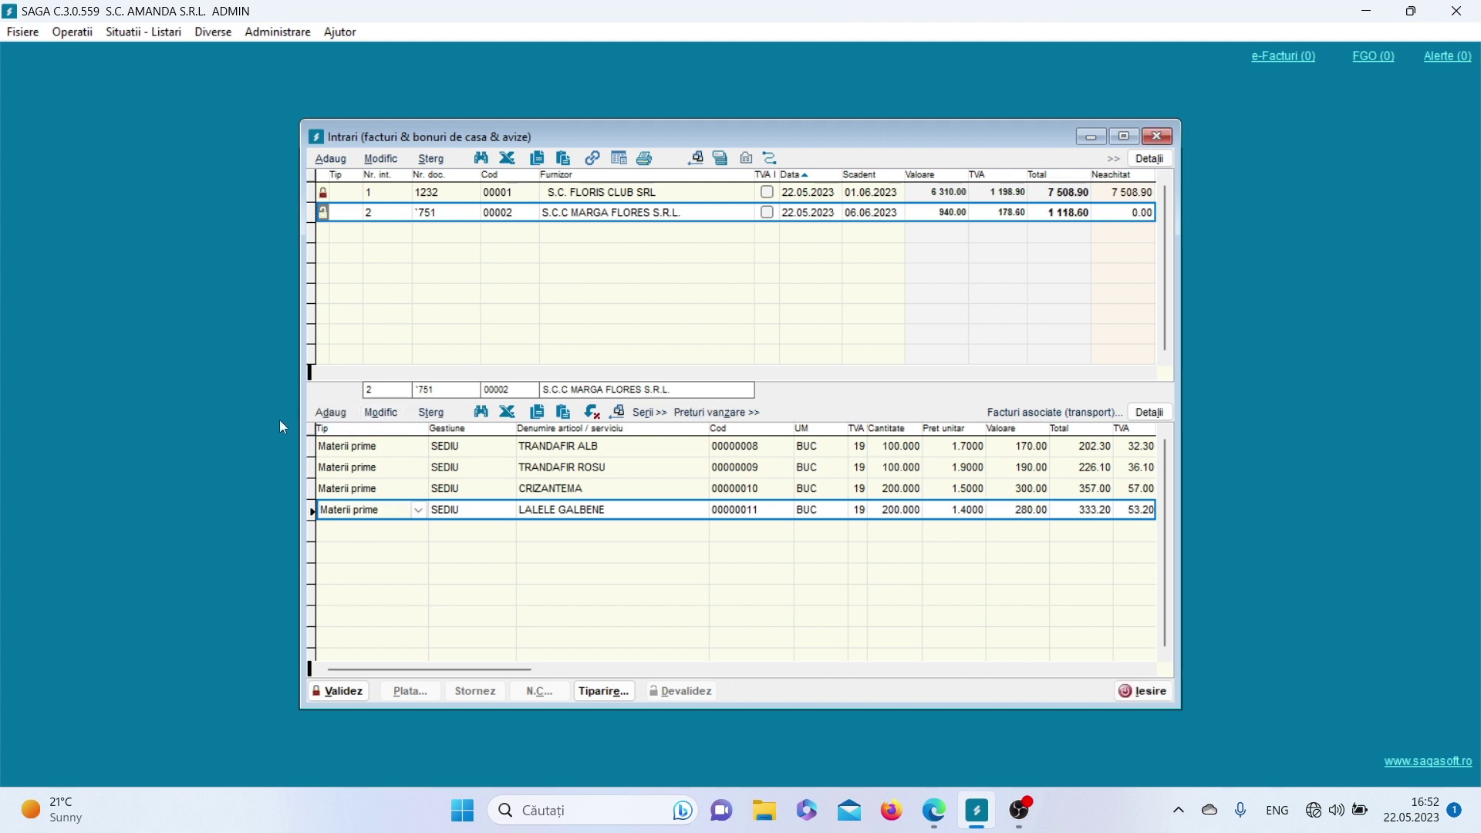
# Add a fifth item line to the invoice with GERMINI as its article name.
pyautogui.click(330, 413)
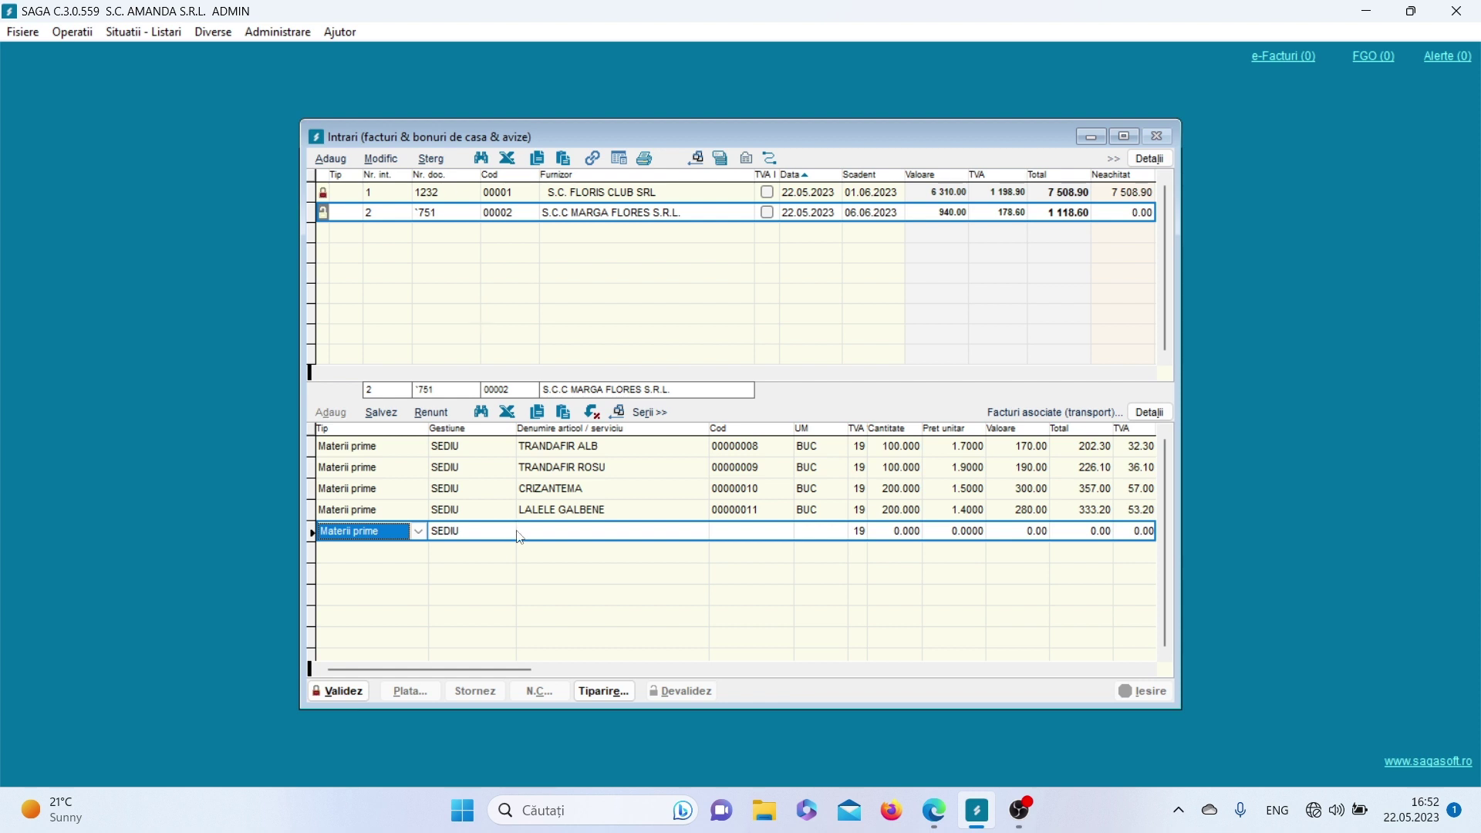
pyautogui.write('GERM')
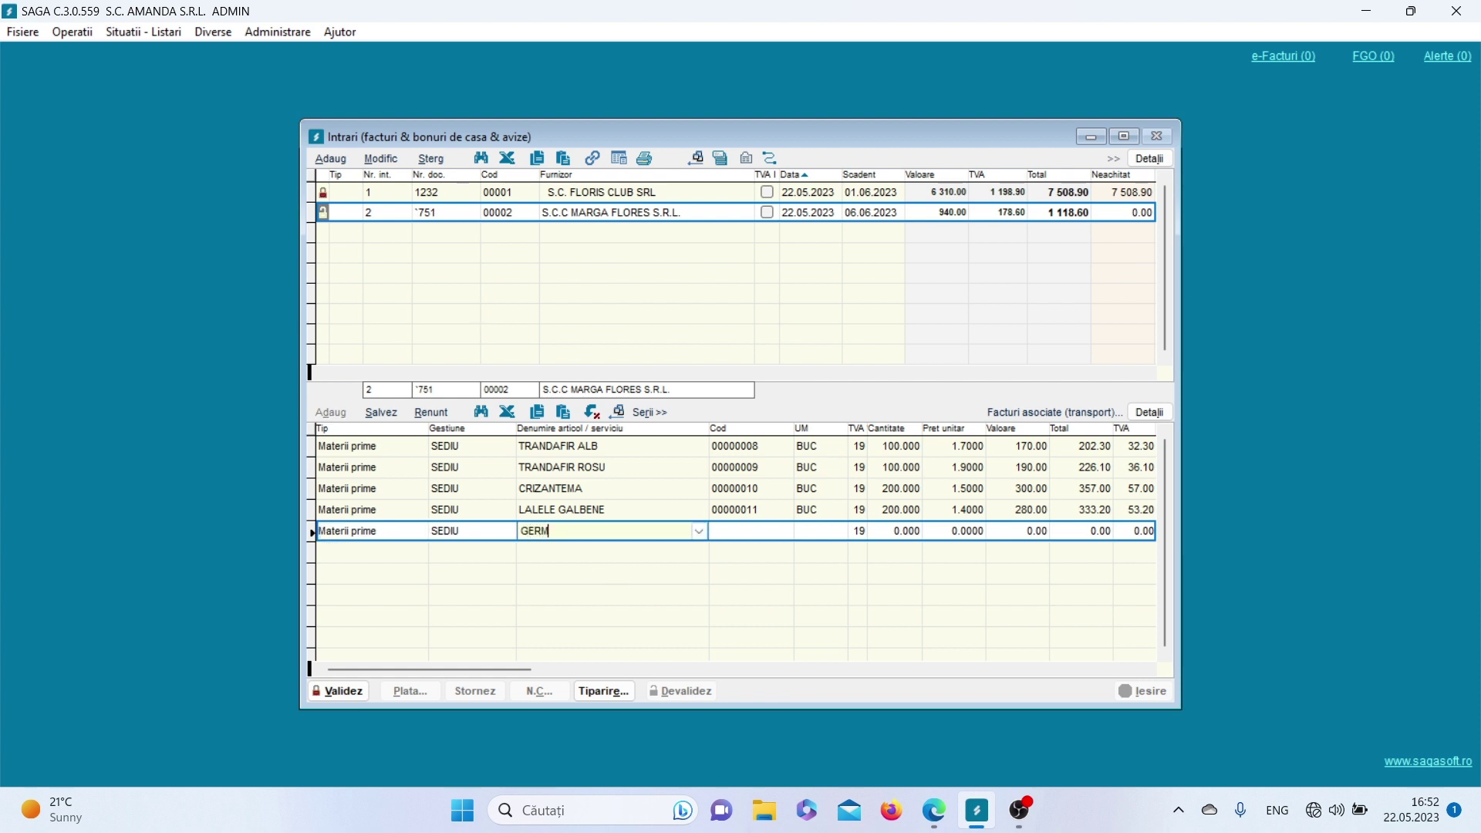
pyautogui.write('ININ')
pyautogui.click(728, 533)
# Register GERMINI as a new article with unit BUC, save it and return to the invoice.
pyautogui.click(727, 472)
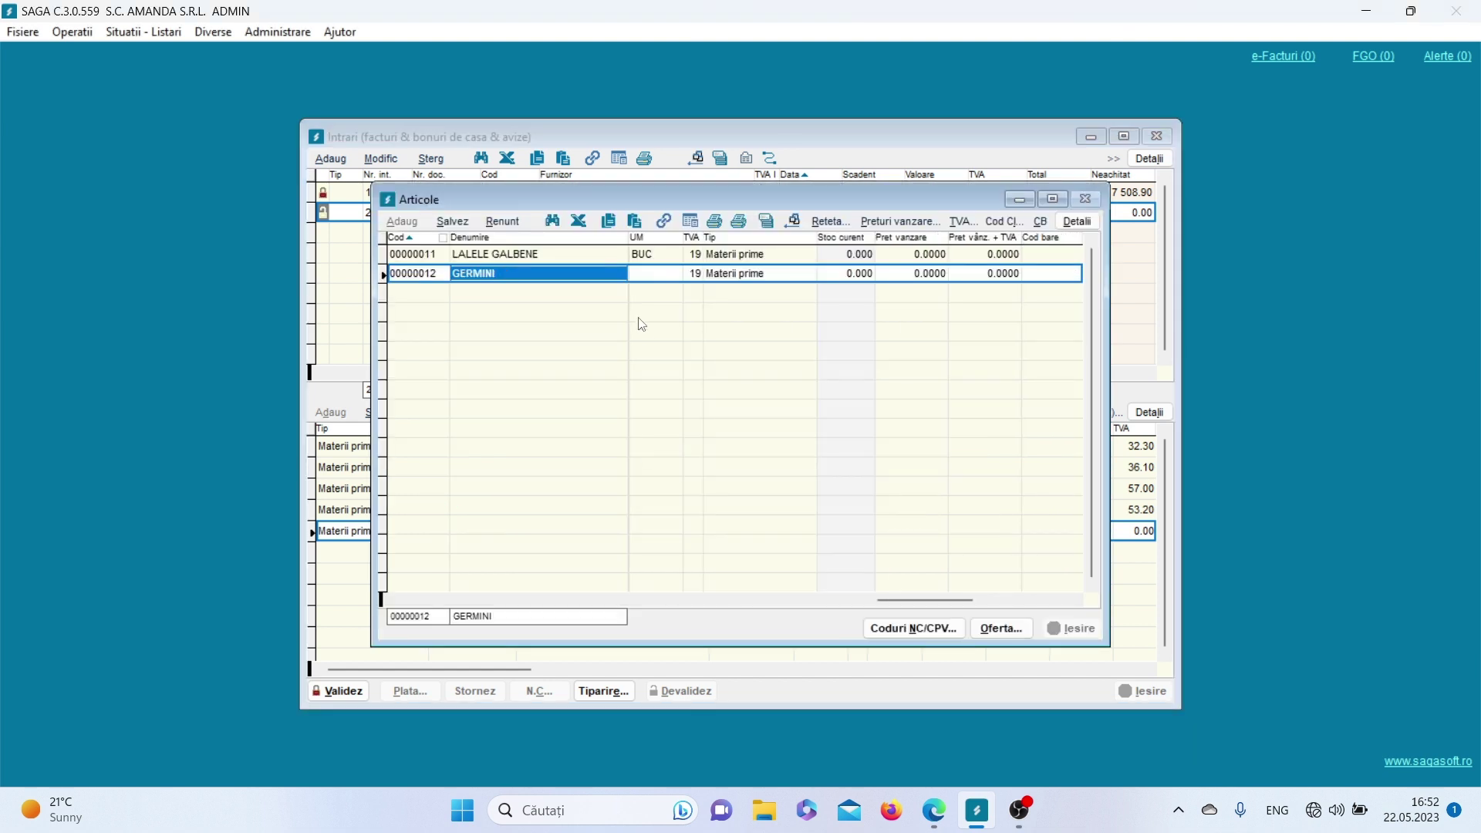
pyautogui.click(640, 273)
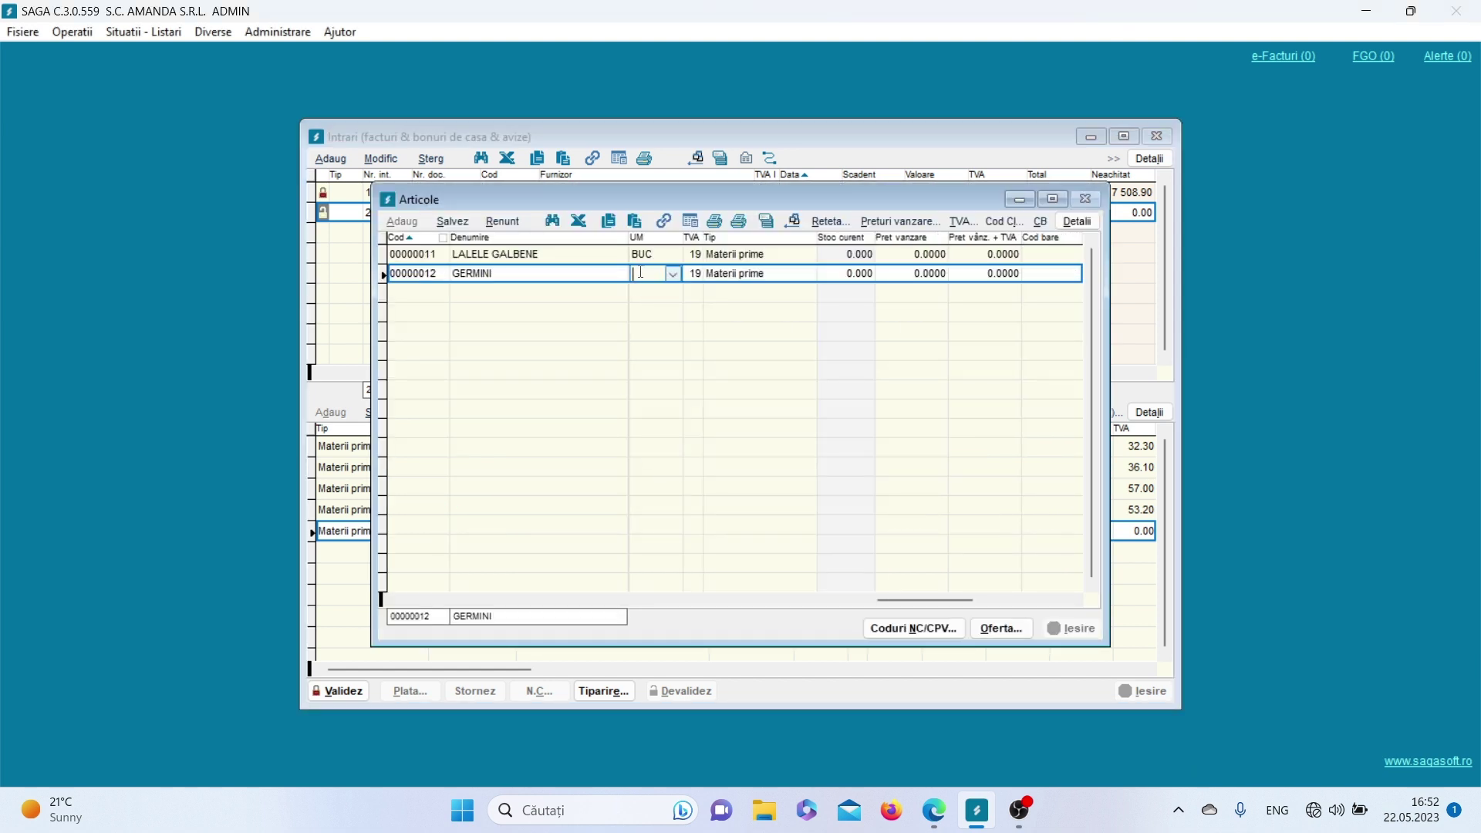
pyautogui.write('BUC')
pyautogui.click(464, 221)
pyautogui.click(1085, 199)
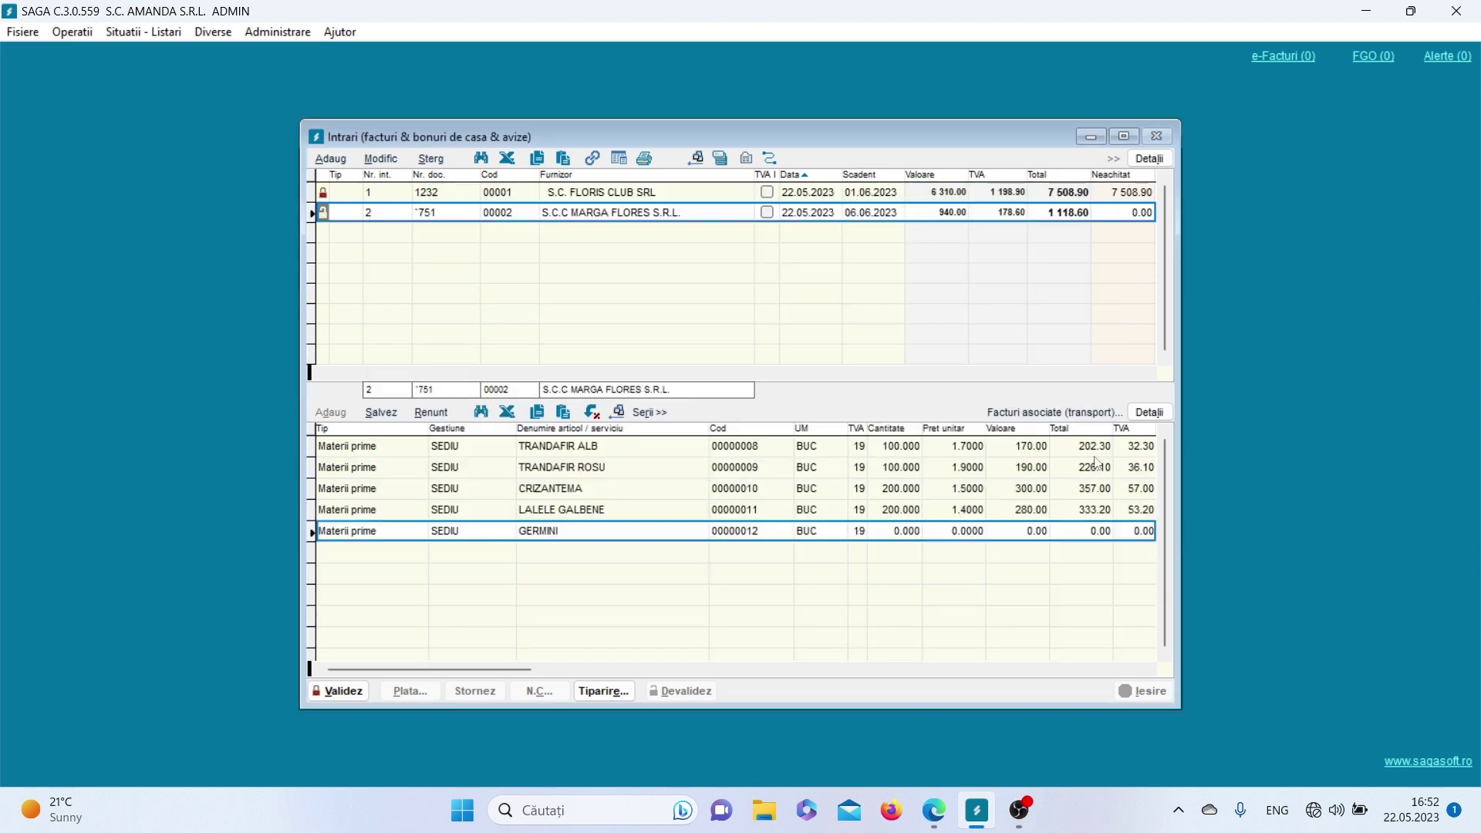
# Save the GERMINI line with quantity 100 and unit price 1.3, and validate the invoice.
pyautogui.click(890, 532)
pyautogui.write('100')
pyautogui.click(953, 531)
pyautogui.write('1.3')
pyautogui.click(380, 412)
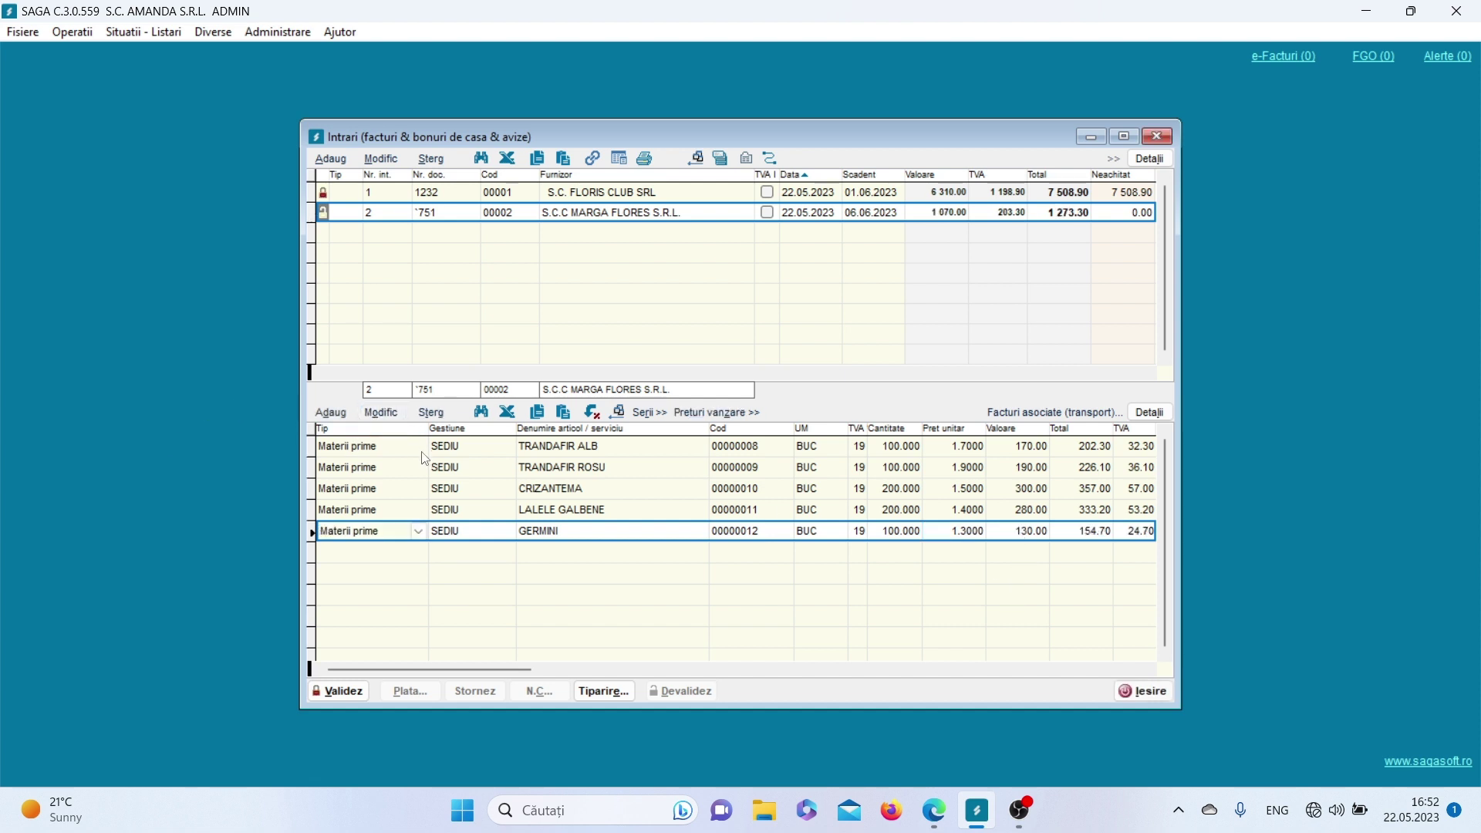
pyautogui.click(353, 698)
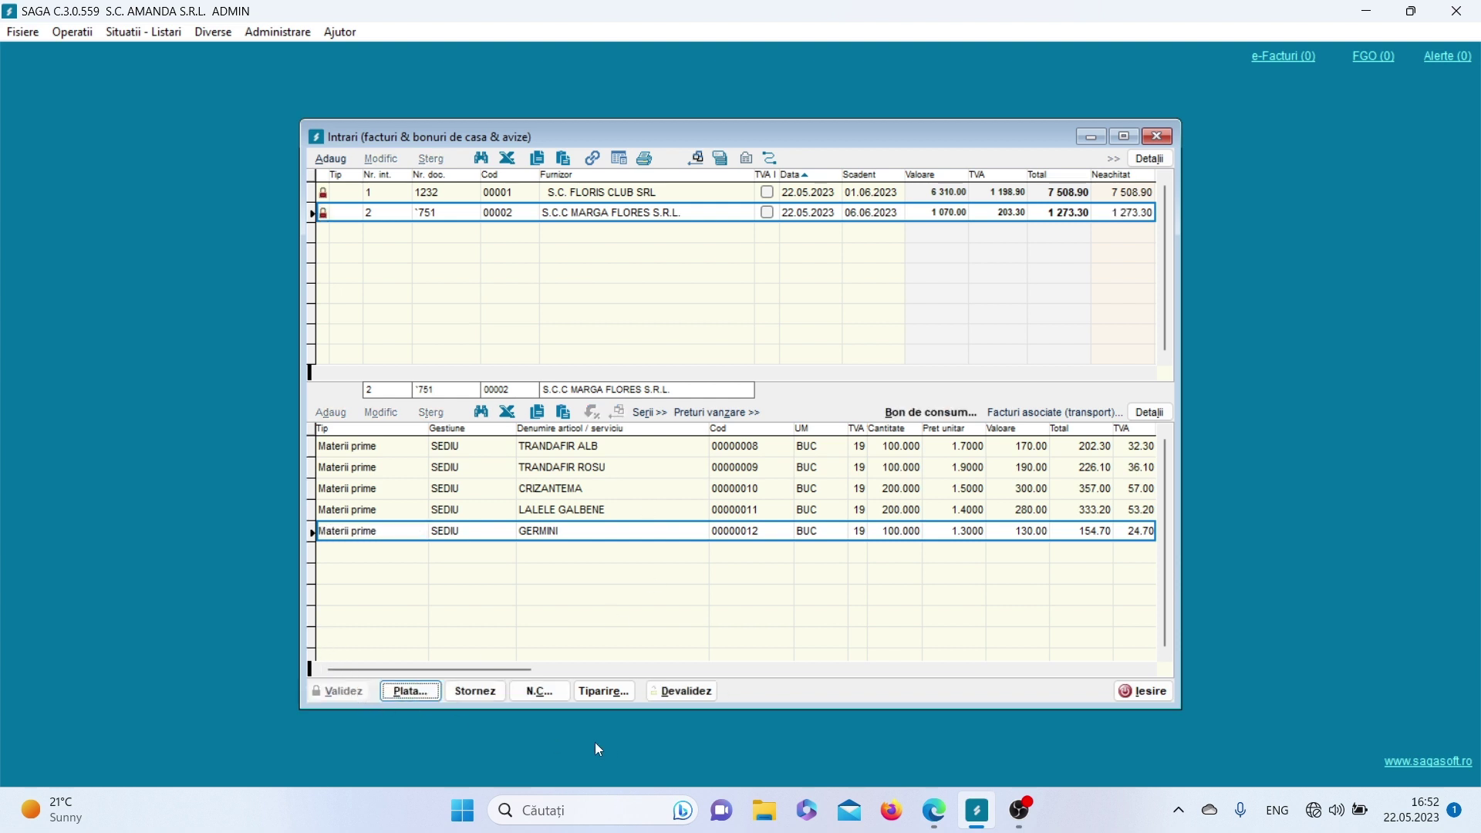
# Preview the reception note (Nota de receptie si constatare de diferente) for the current invoice only, and close the preview and the Intrari register.
pyautogui.click(598, 692)
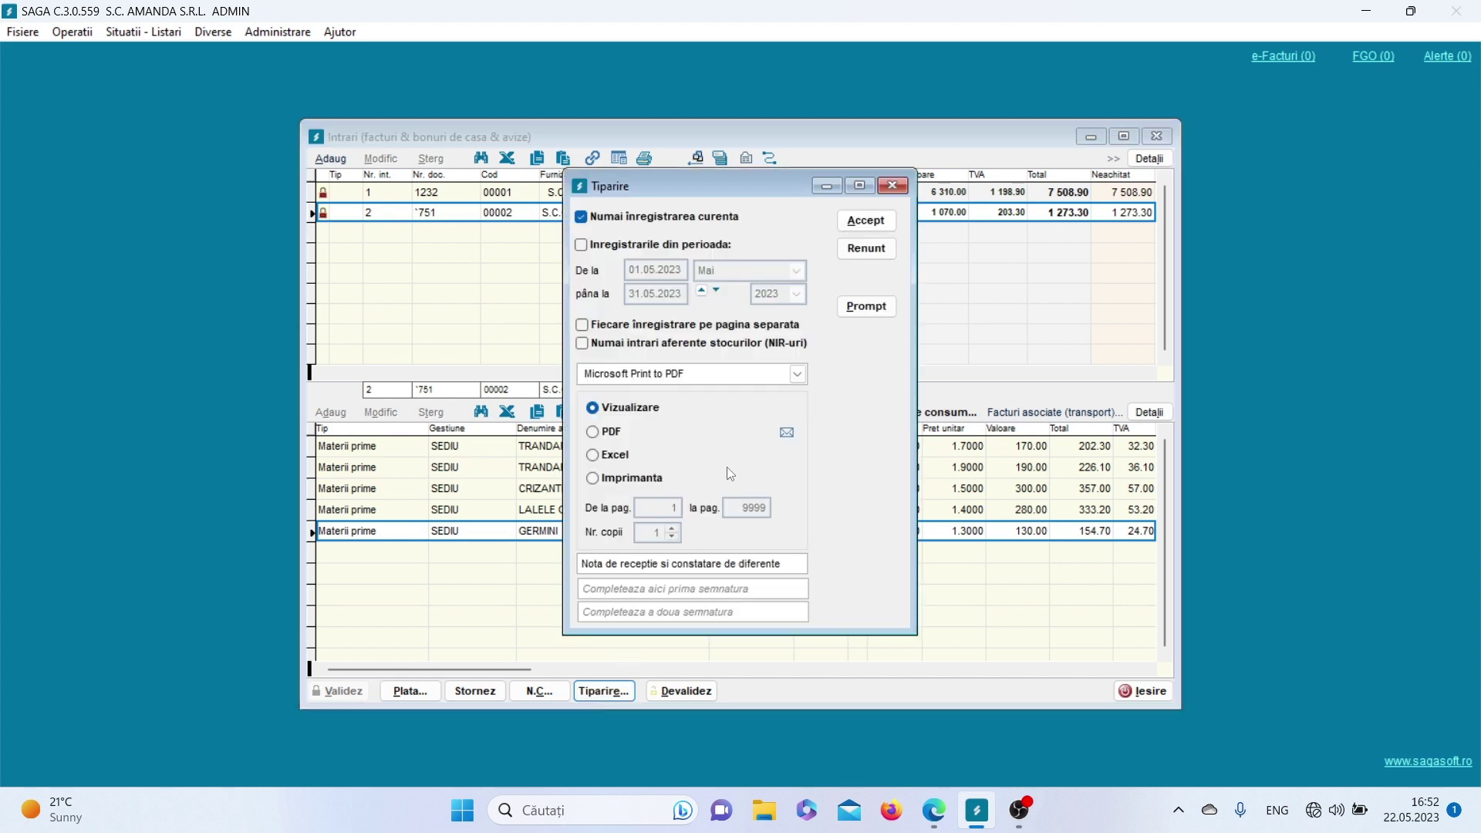
pyautogui.click(873, 222)
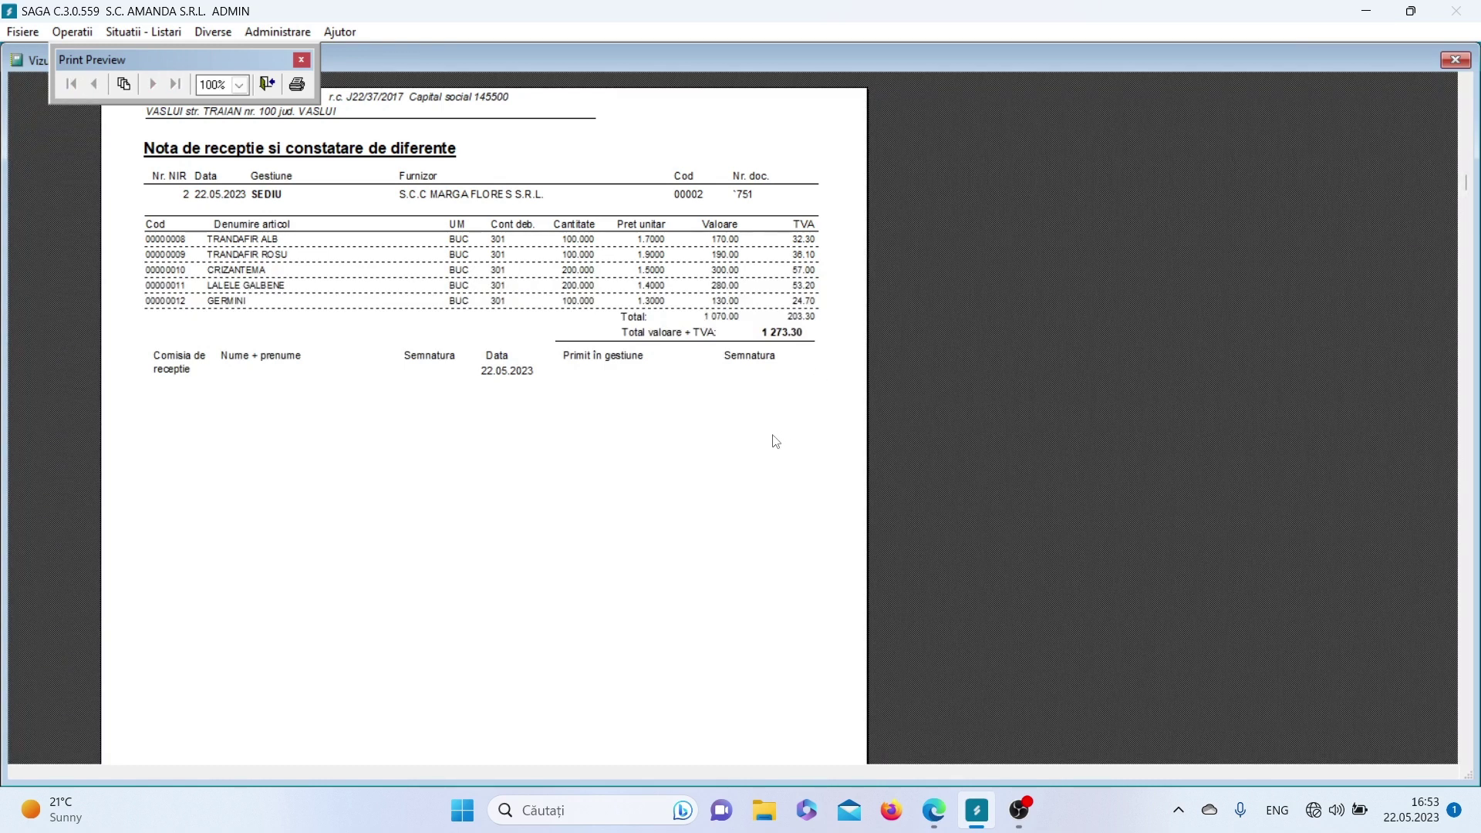
pyautogui.click(301, 61)
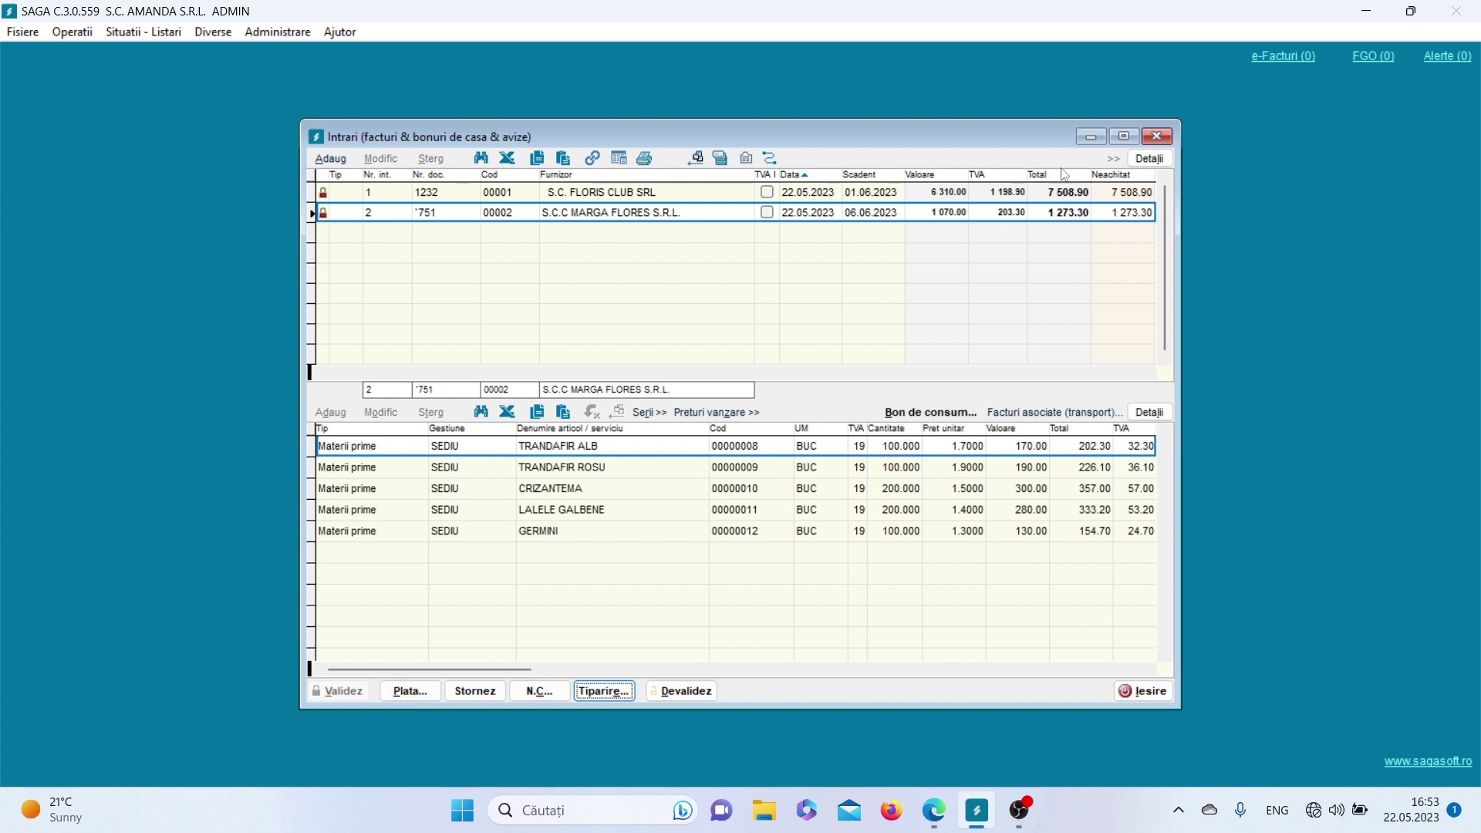
pyautogui.click(1163, 141)
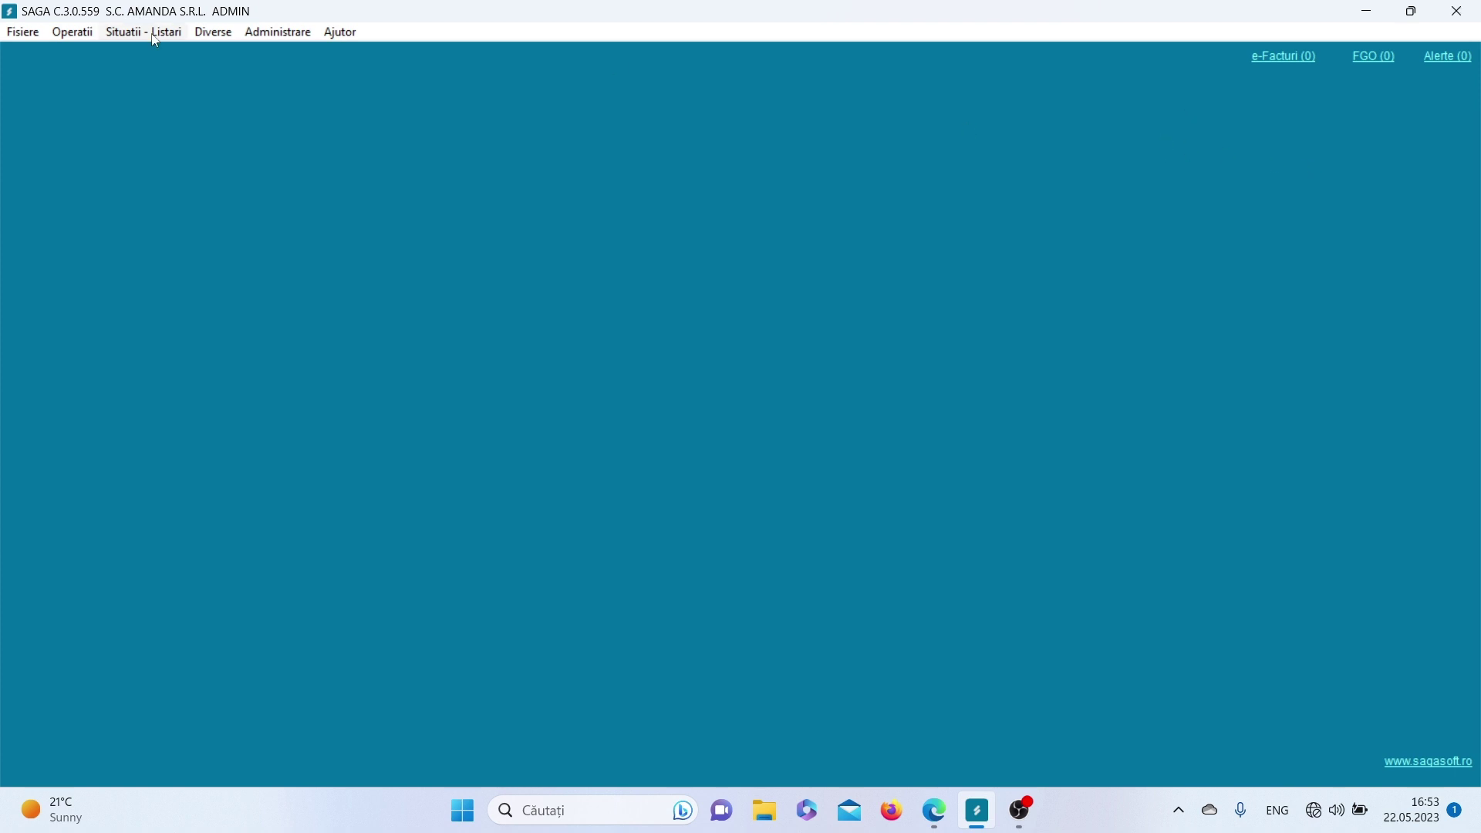
# Open the Productie register and add a second production entry with ARANJAMENT TIP B as the article name.
pyautogui.click(78, 33)
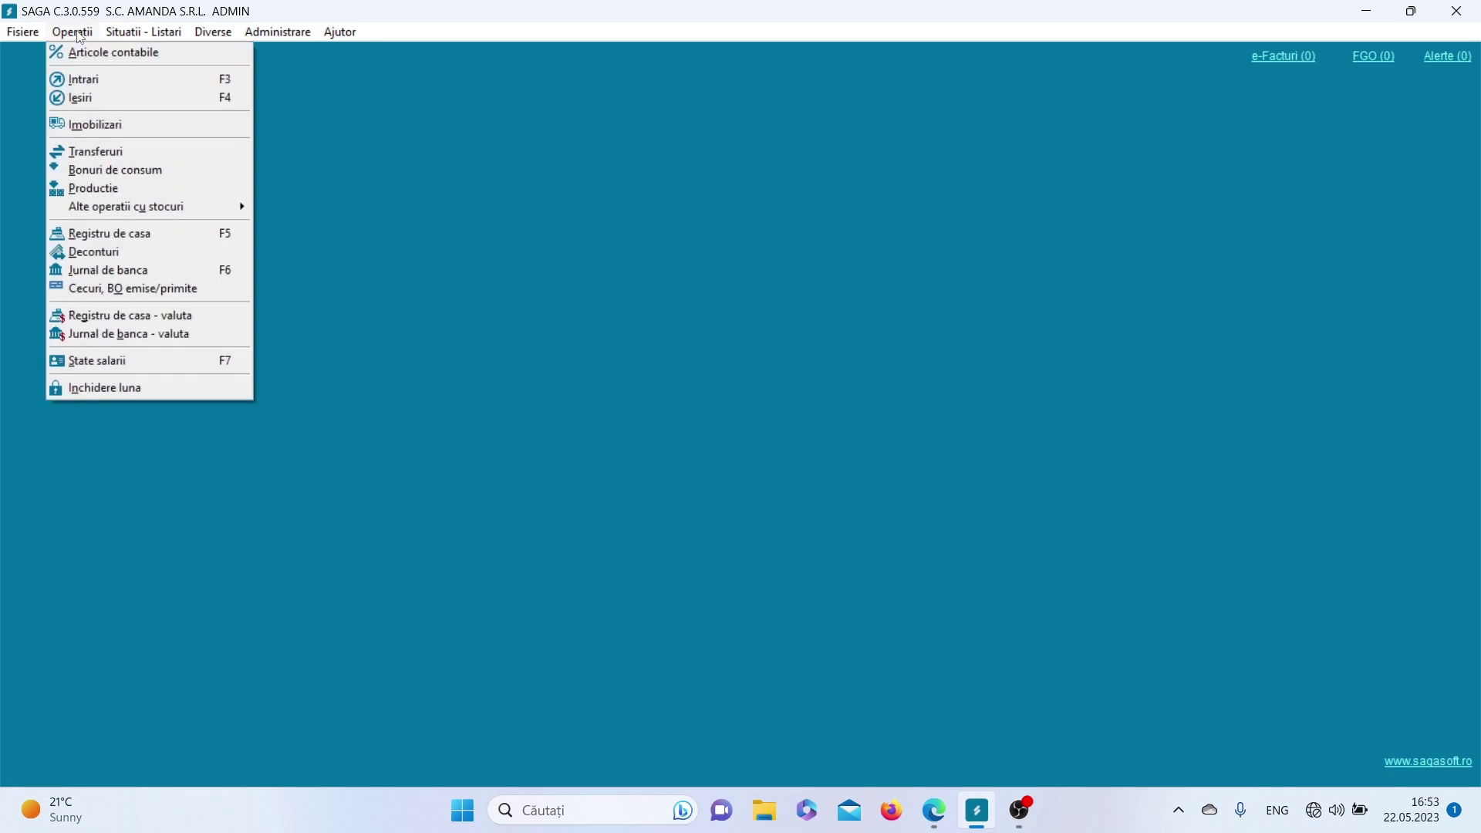
pyautogui.click(101, 192)
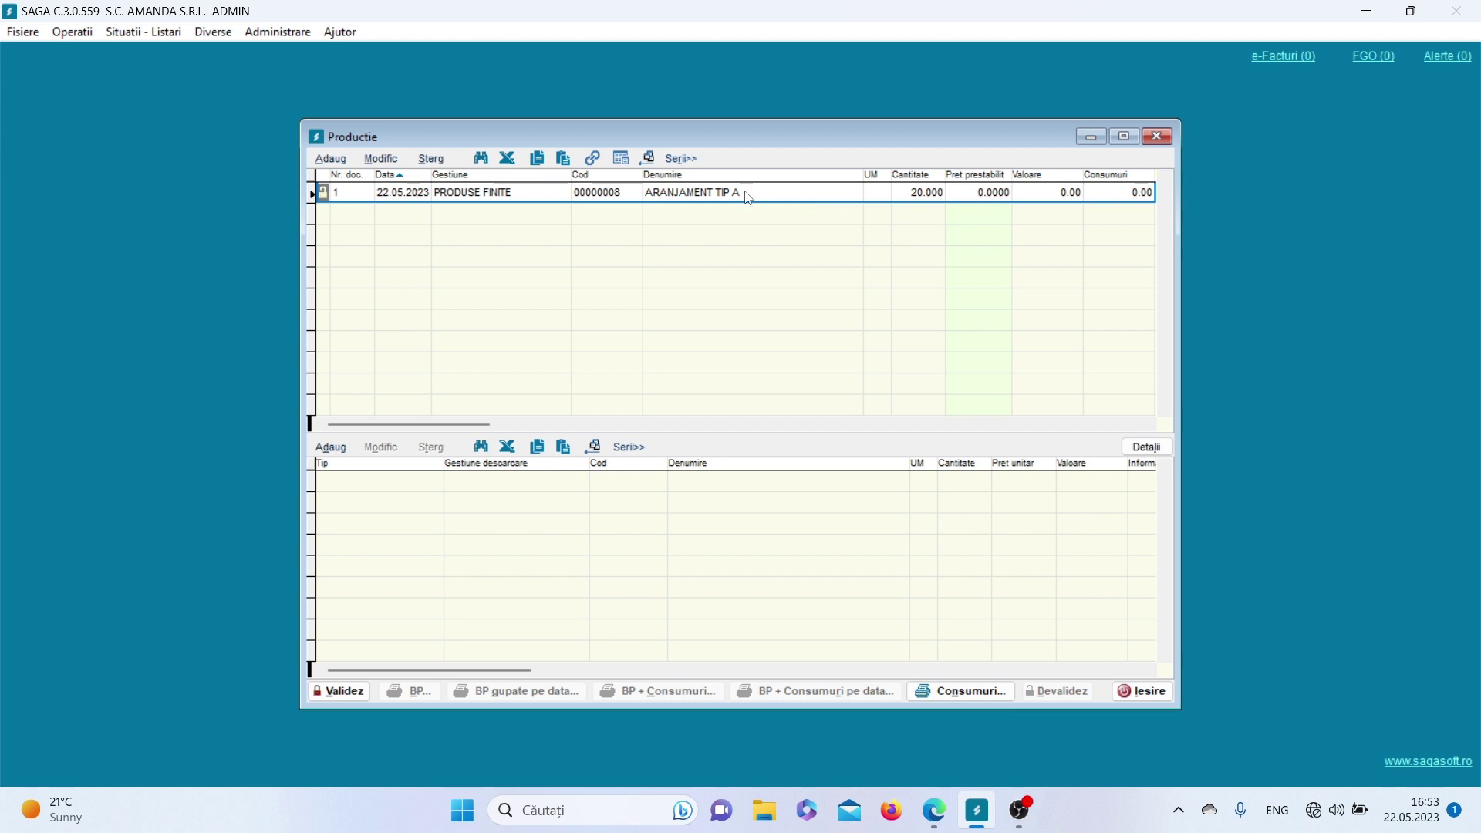
pyautogui.click(333, 159)
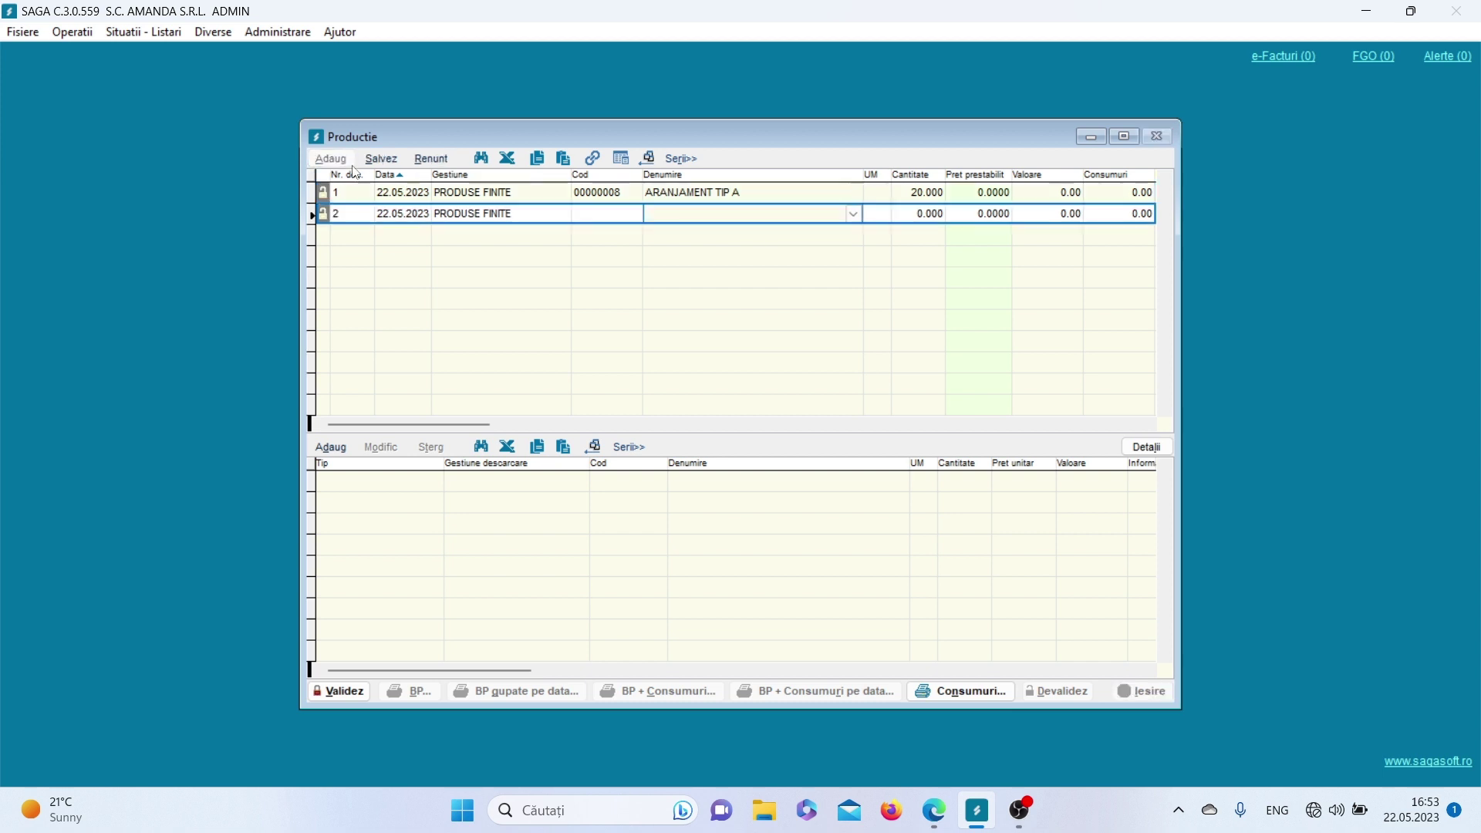
pyautogui.click(594, 216)
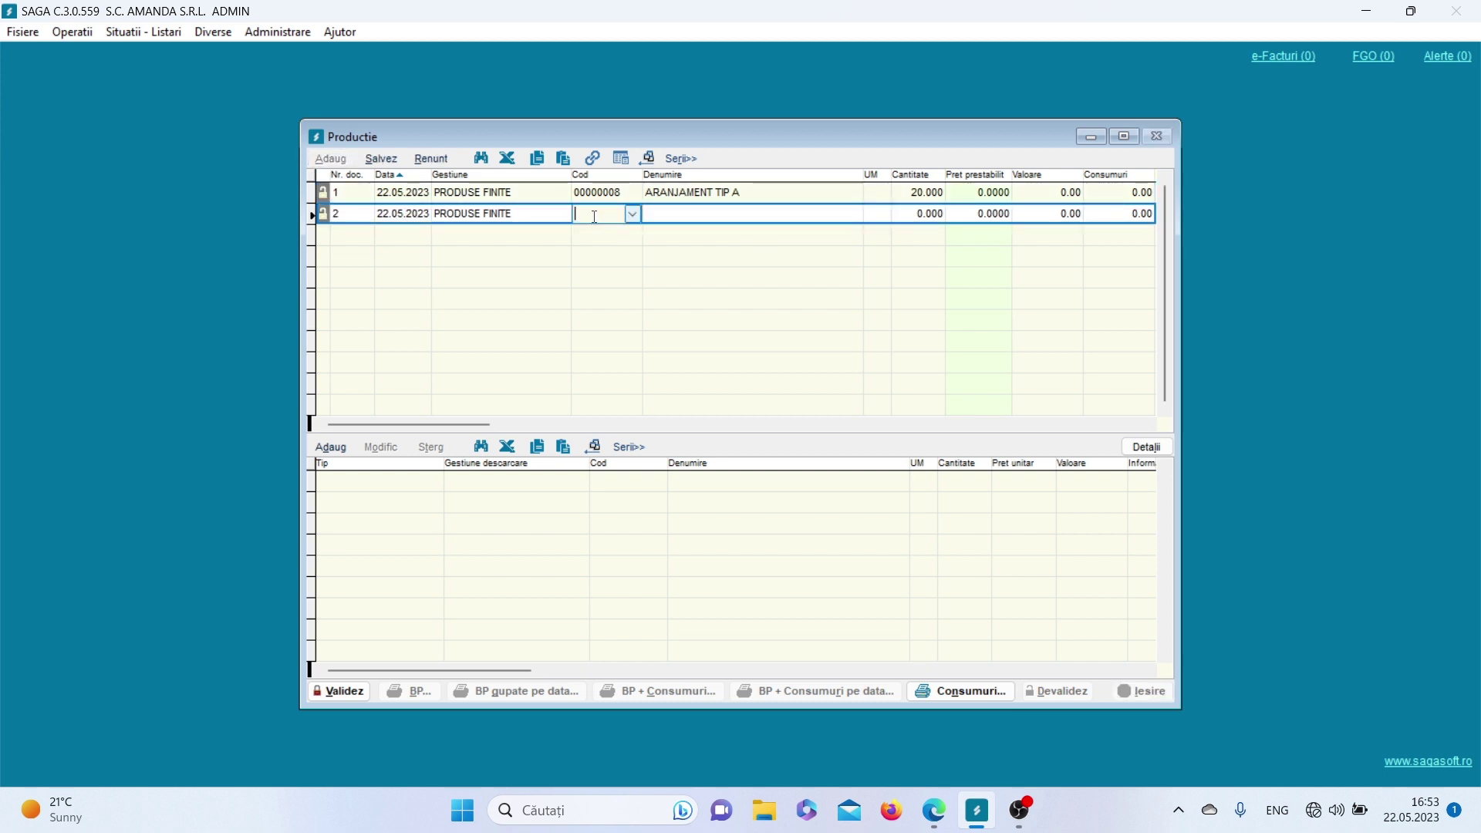
pyautogui.click(672, 216)
pyautogui.write('ARA')
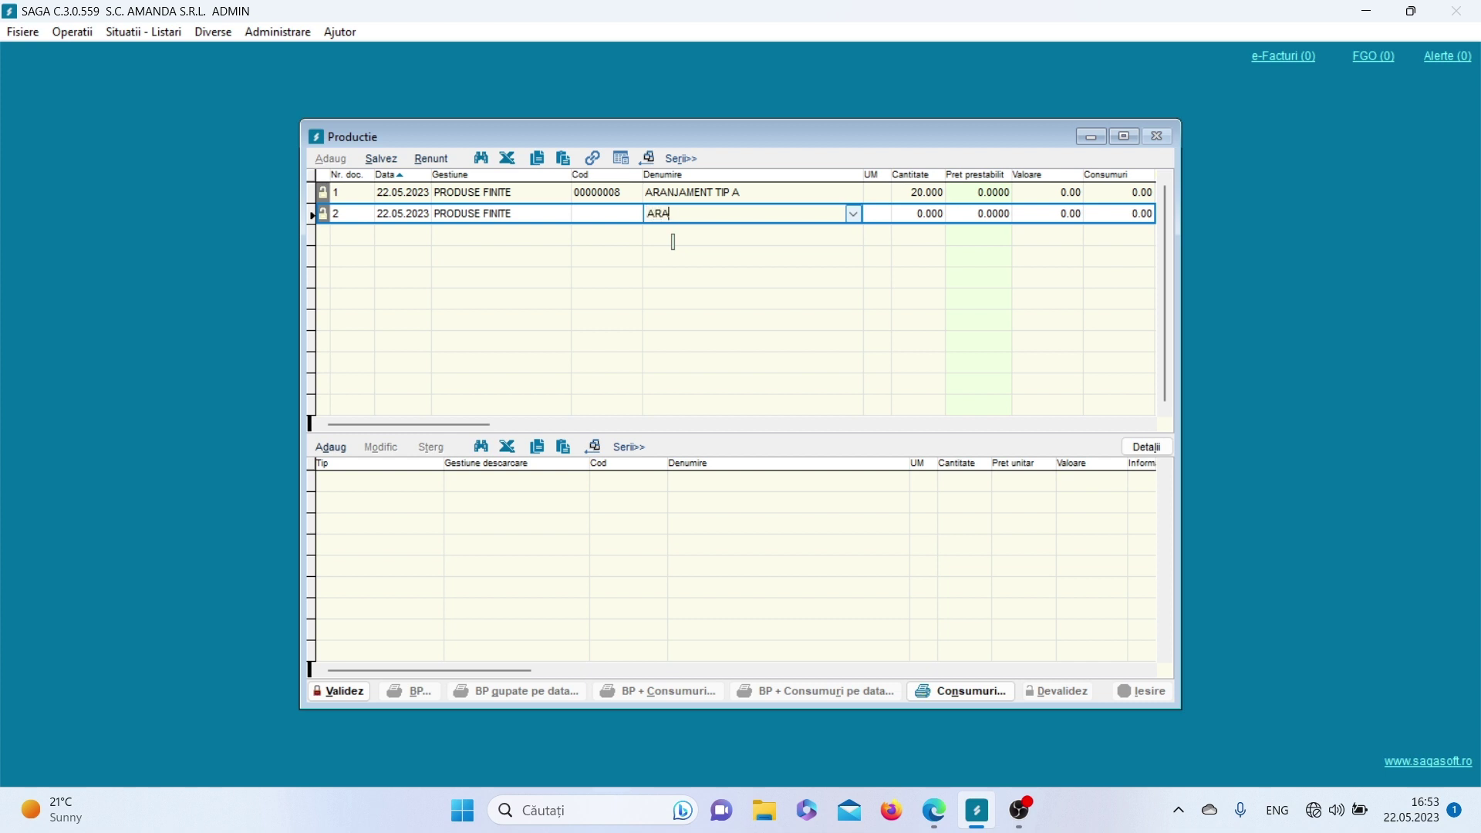
pyautogui.write('NJAMENT TIP B')
pyautogui.click(877, 220)
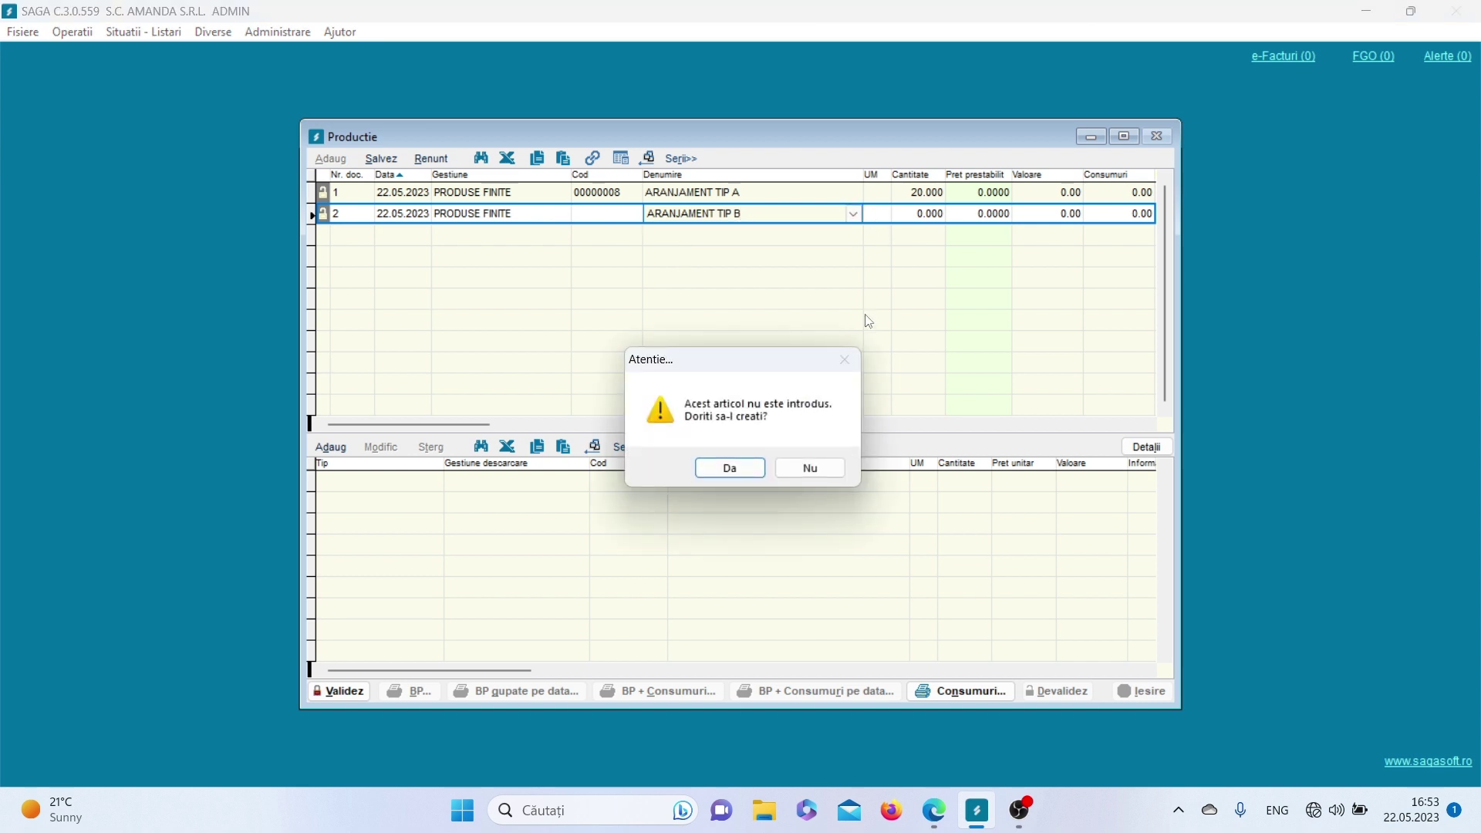
# Register ARANJAMENT TIP B as a new finished-product article with unit BUC and save it.
pyautogui.click(720, 472)
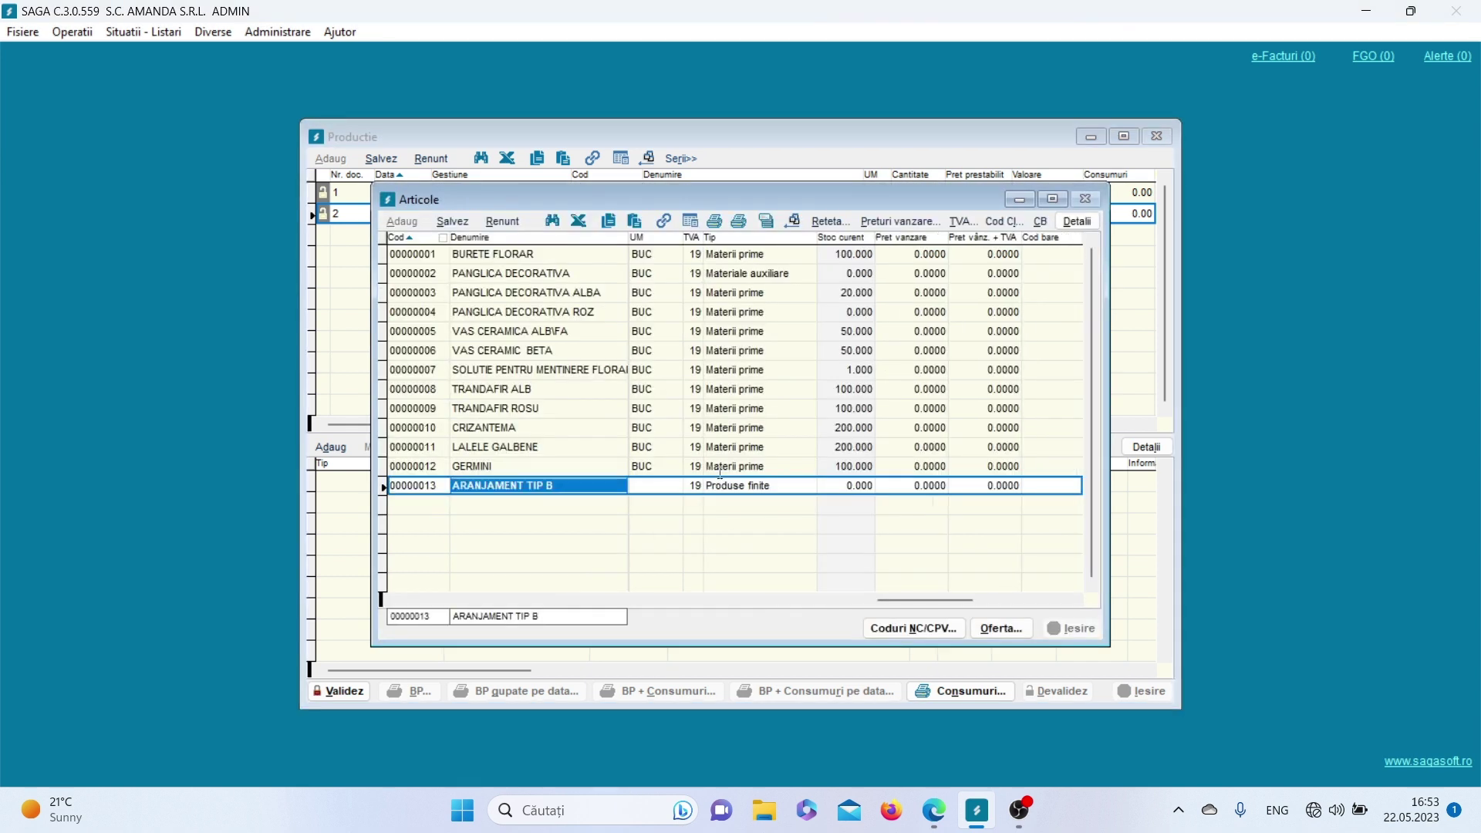
pyautogui.click(660, 487)
pyautogui.write('BU')
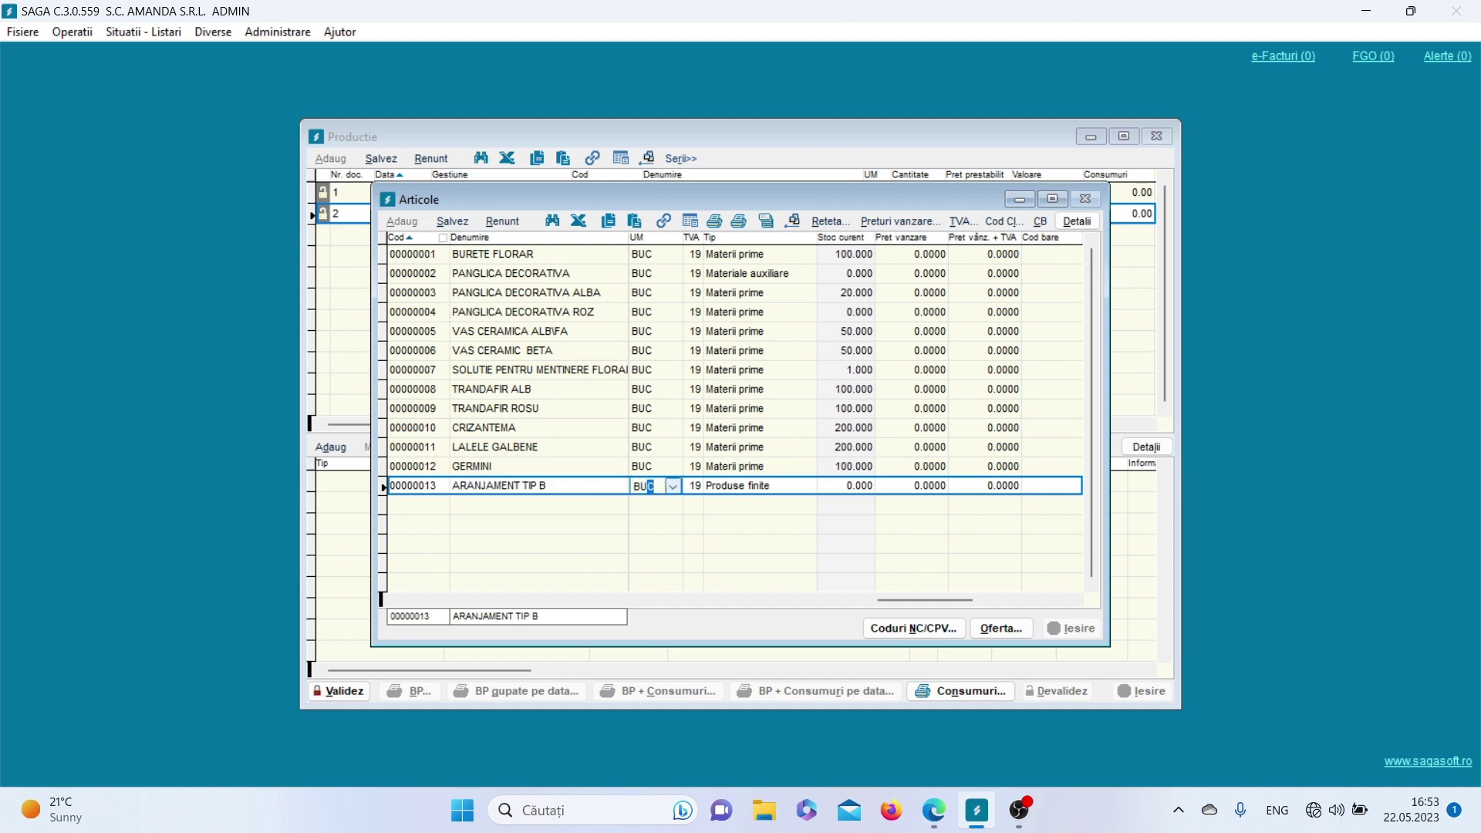
pyautogui.write('C')
pyautogui.click(455, 222)
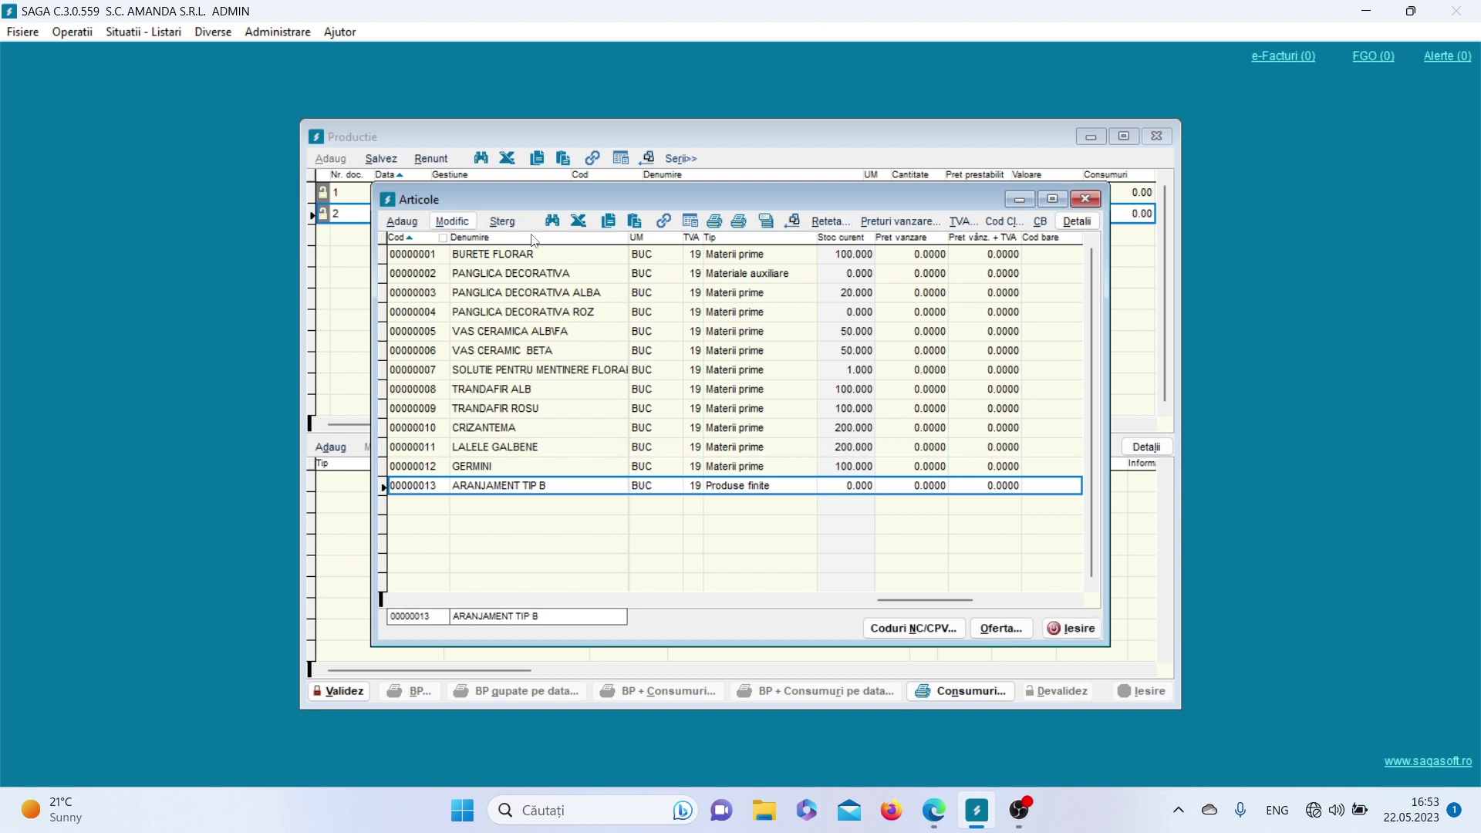
# Open the production recipe of ARANJAMENT TIP B and add a Materii prime line for BURETE FLORAR from SEDIU.
pyautogui.click(829, 222)
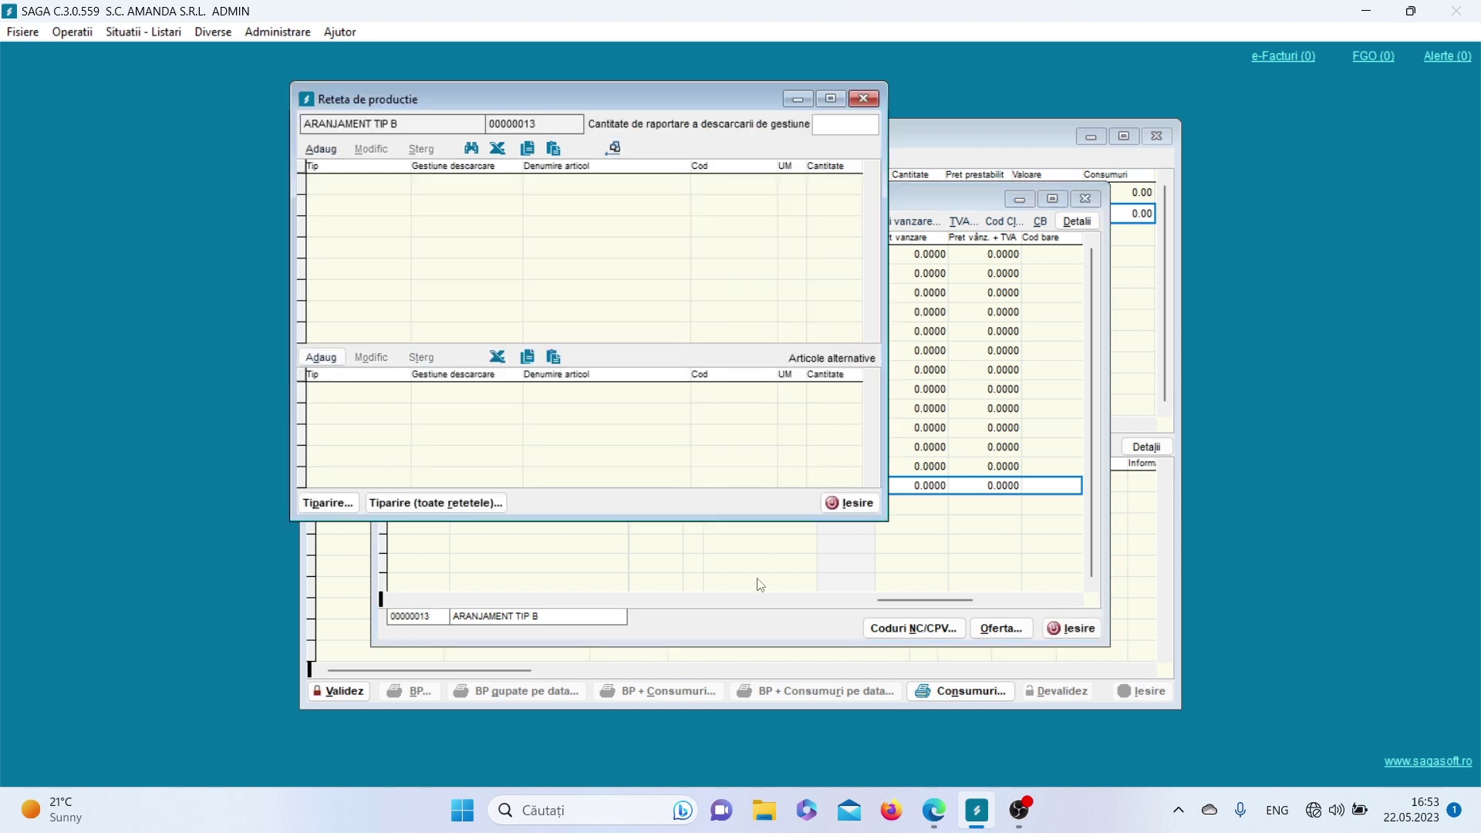
pyautogui.click(324, 150)
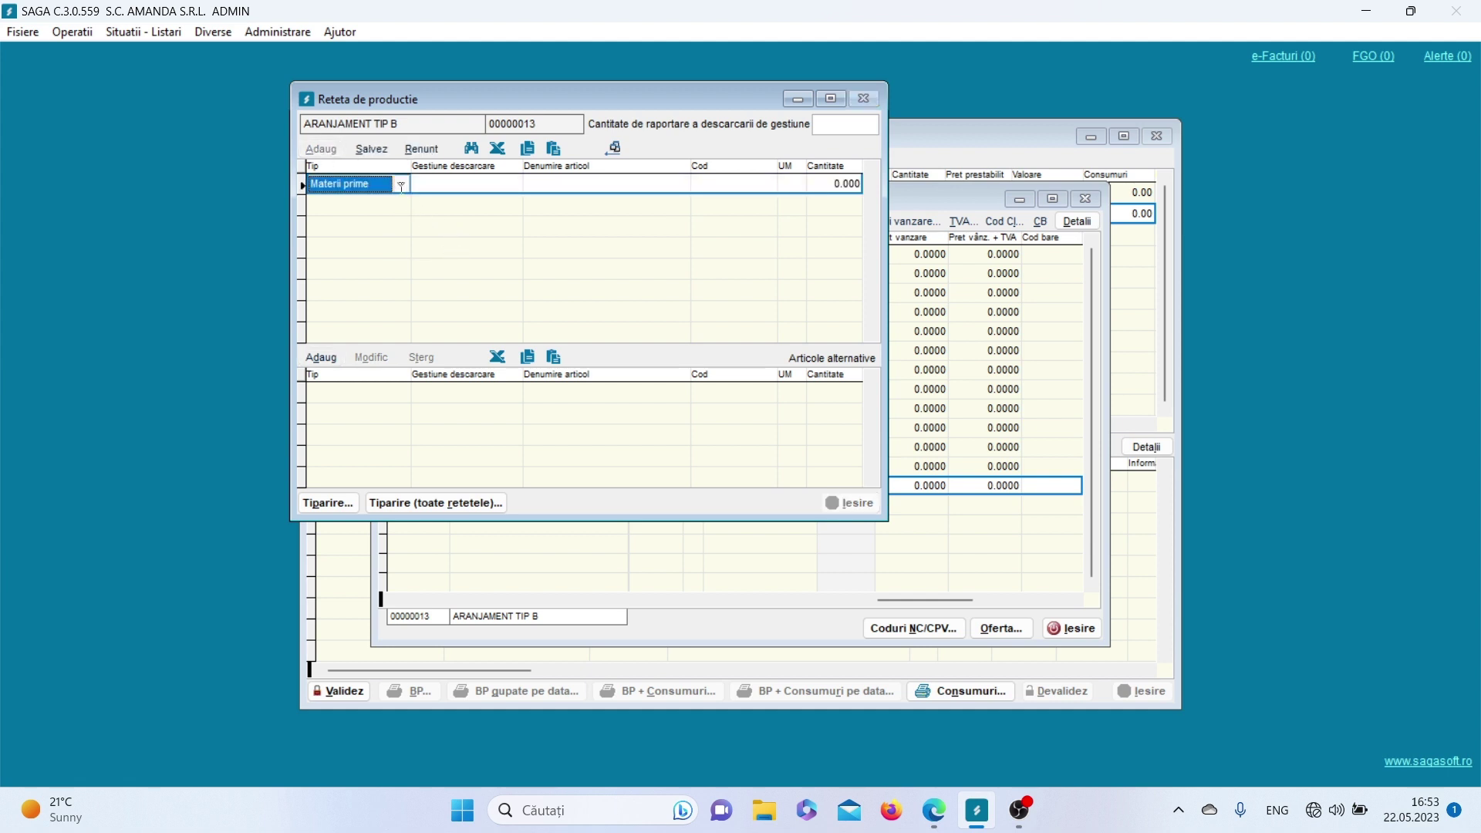
pyautogui.click(445, 186)
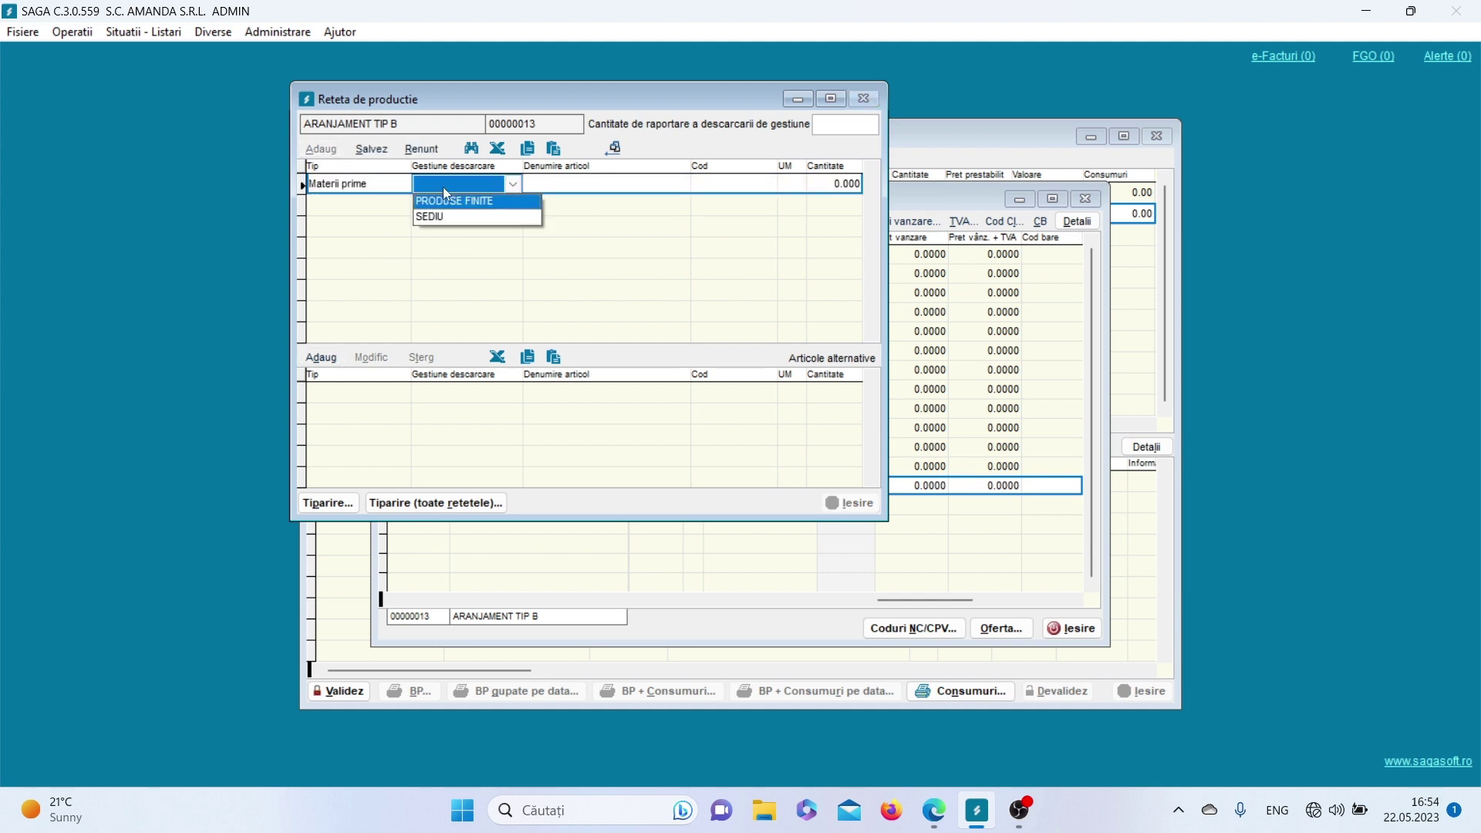
pyautogui.click(443, 211)
pyautogui.click(563, 185)
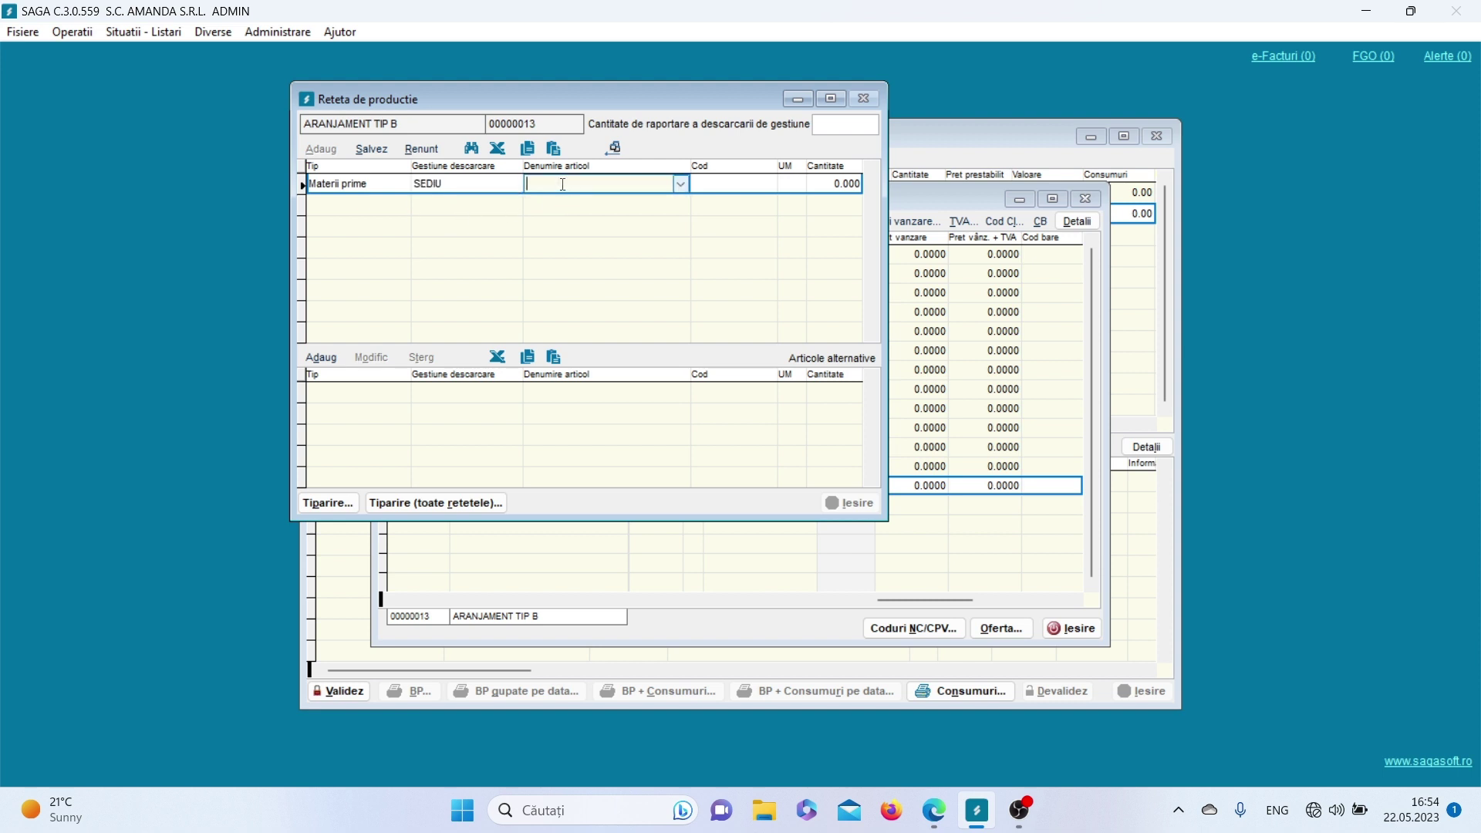
pyautogui.click(678, 186)
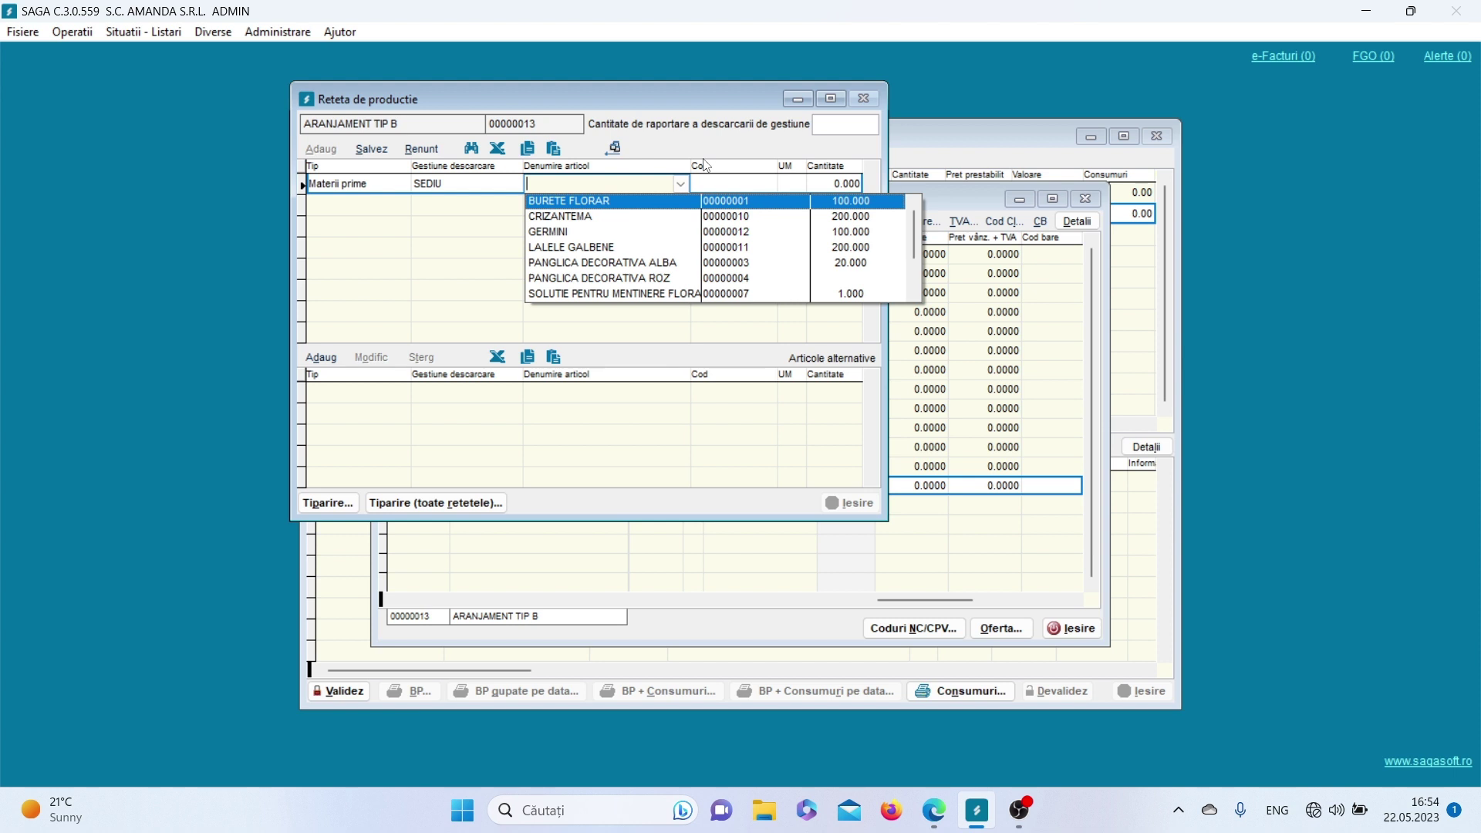
pyautogui.click(604, 202)
# Save the BURETE FLORAR line with quantity 1 and set the recipe's stock-discharge reporting quantity to 1.
pyautogui.click(741, 185)
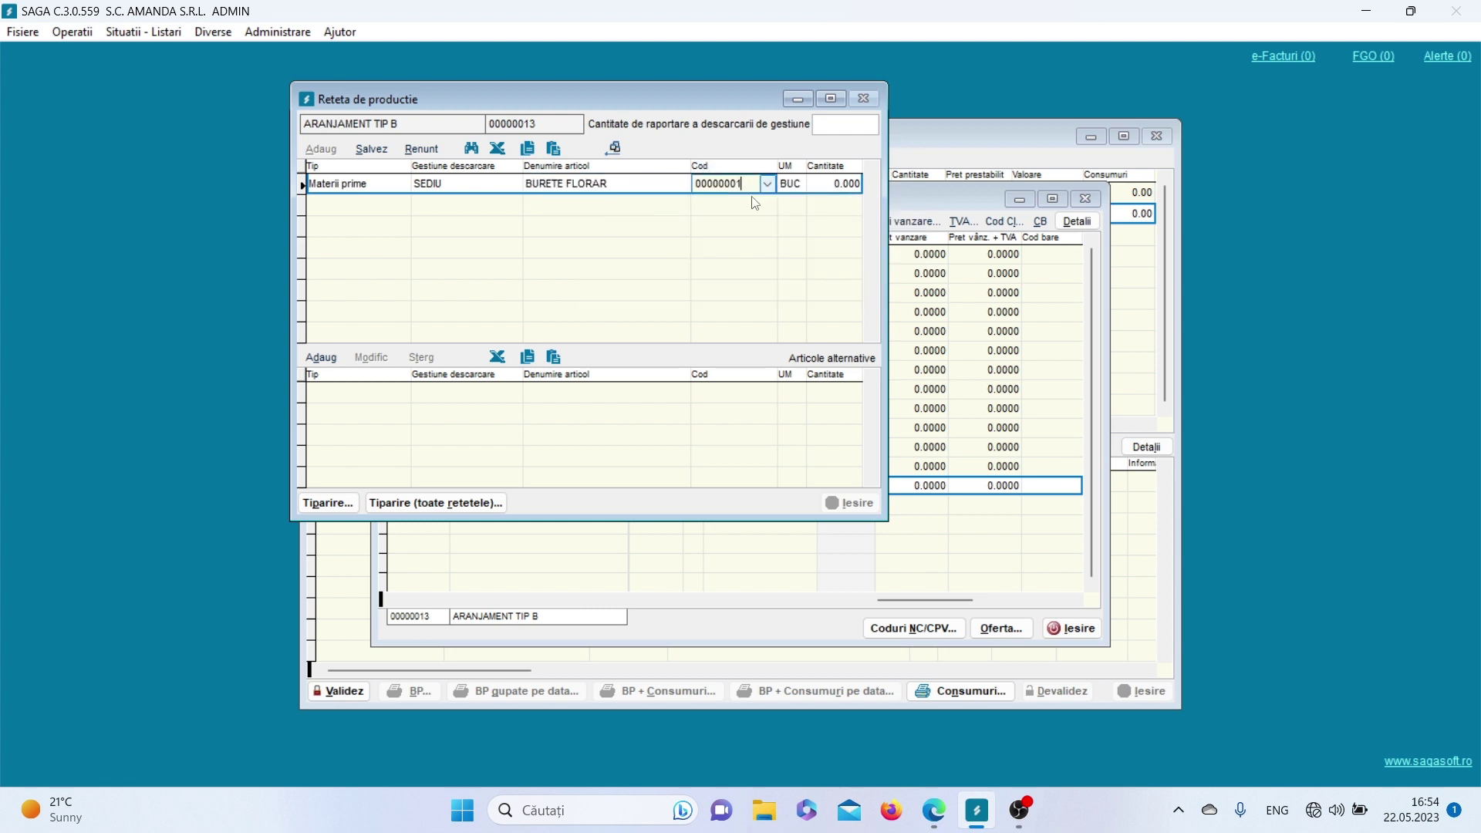
pyautogui.click(833, 185)
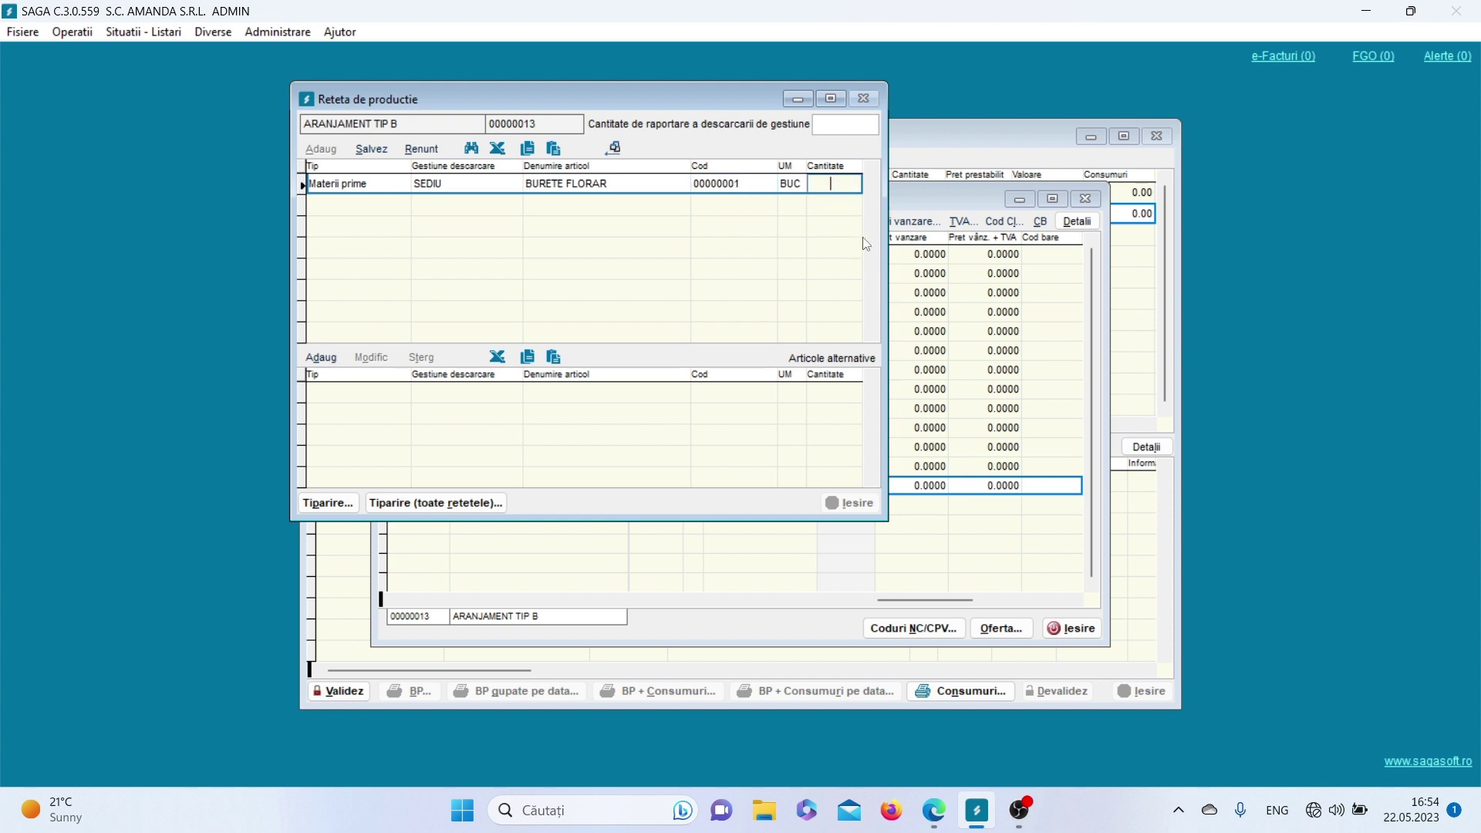
pyautogui.write('1')
pyautogui.press('Return')
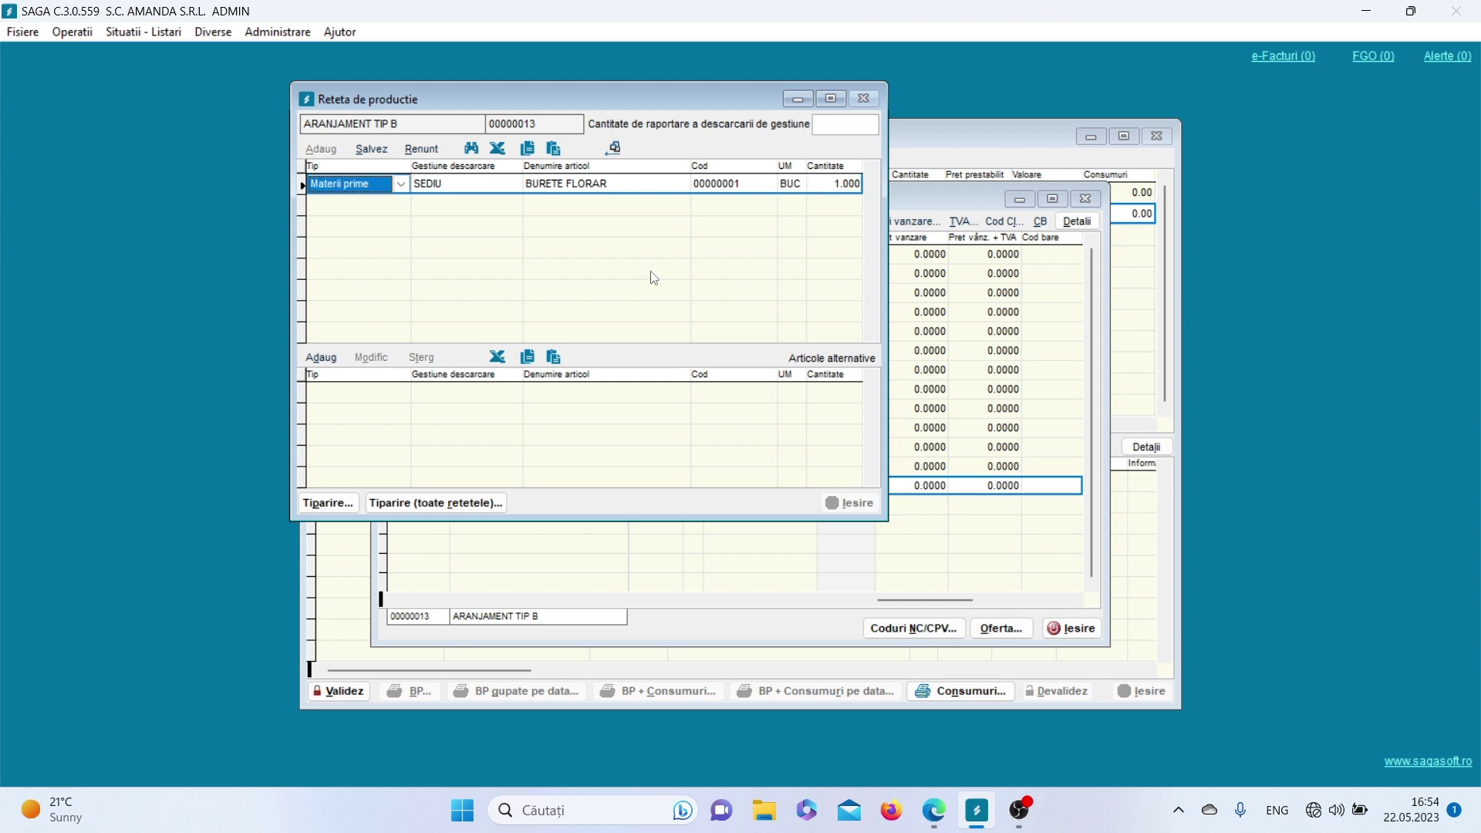
pyautogui.click(371, 148)
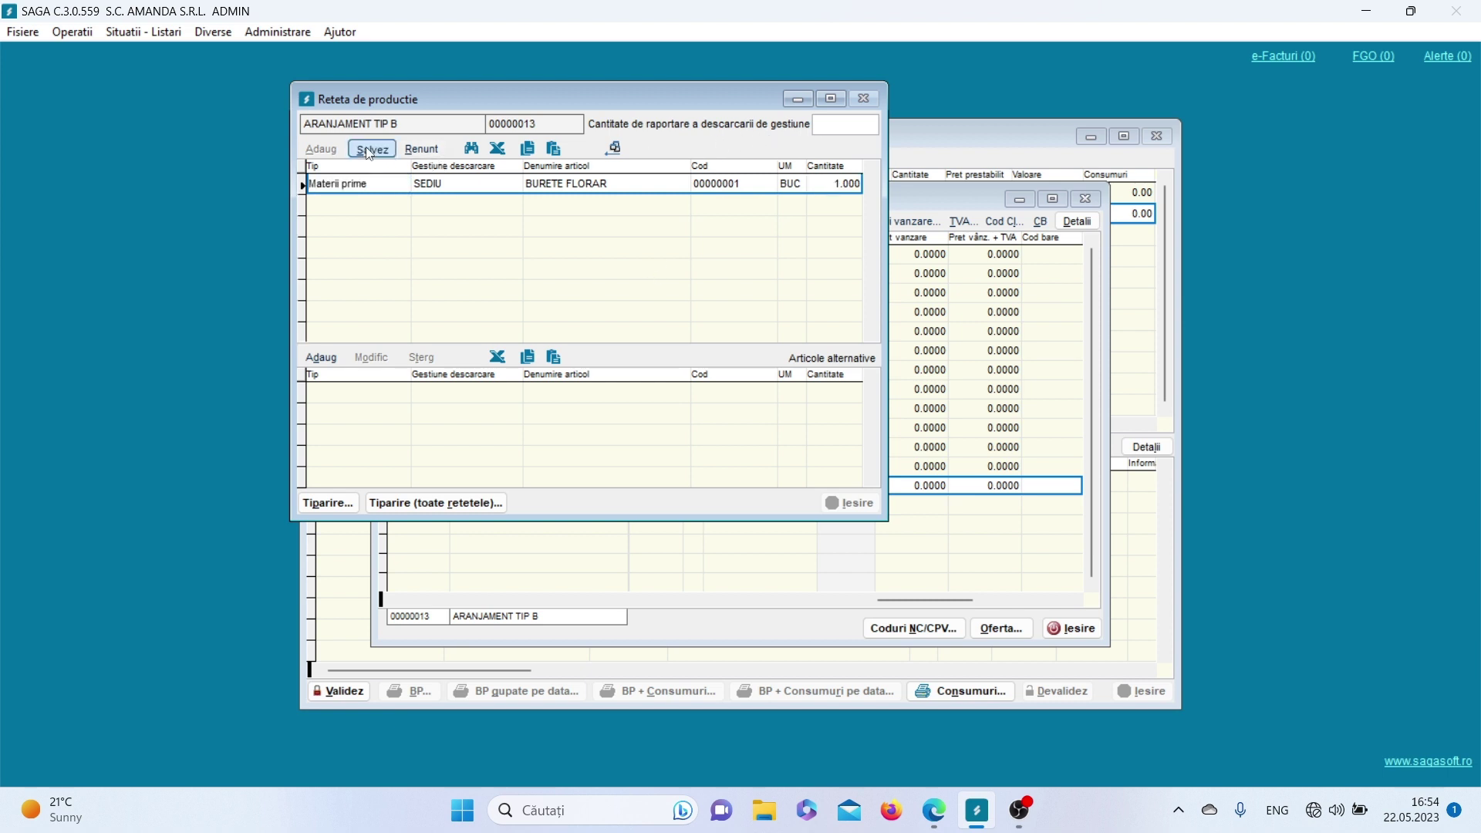
pyautogui.click(845, 126)
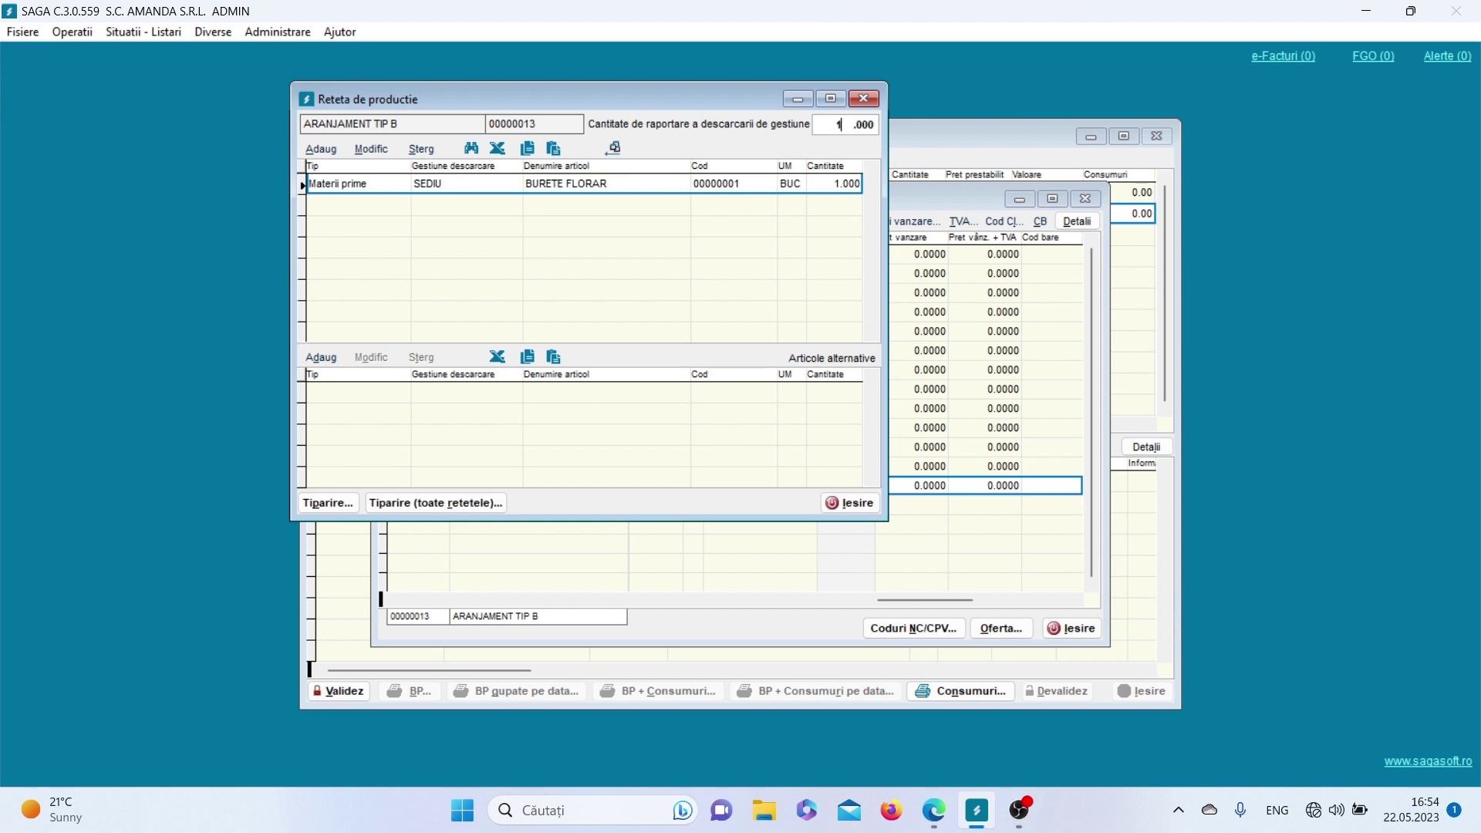
pyautogui.press('Tab')
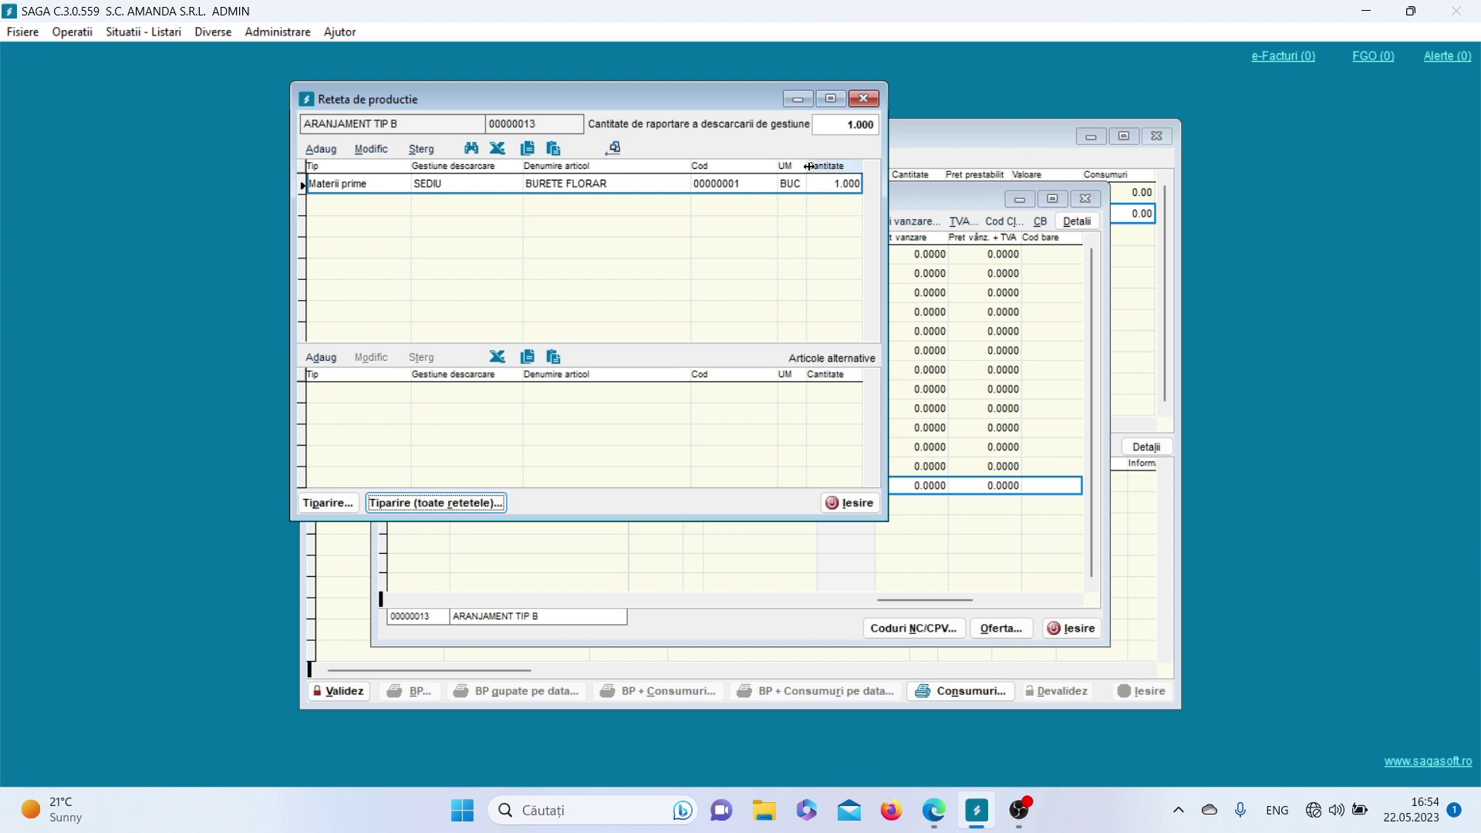
# Add PANGLICA DECORATIVA ALBA to the recipe with quantity 0.2 and save the line.
pyautogui.click(321, 148)
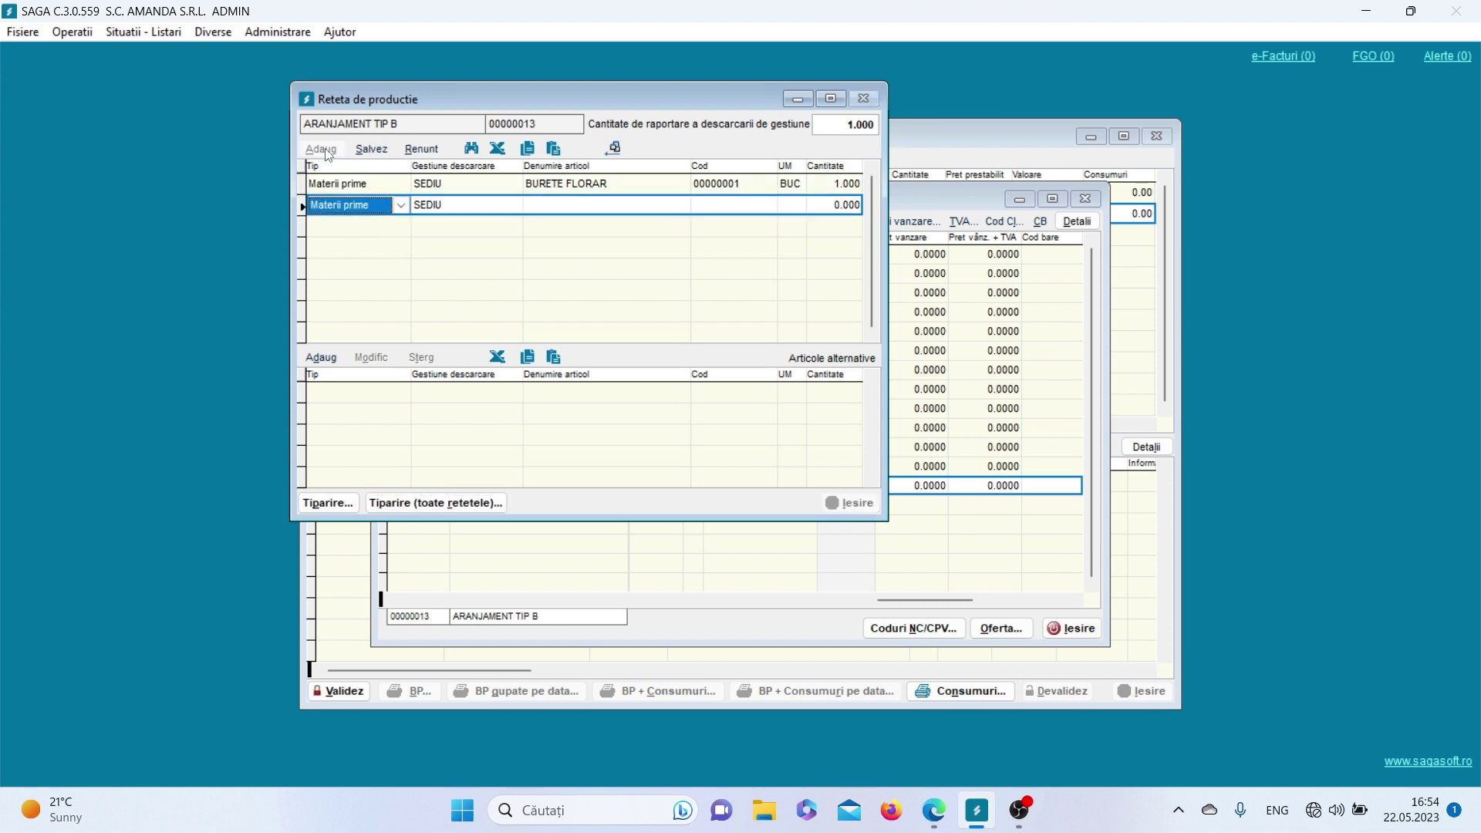
pyautogui.click(536, 205)
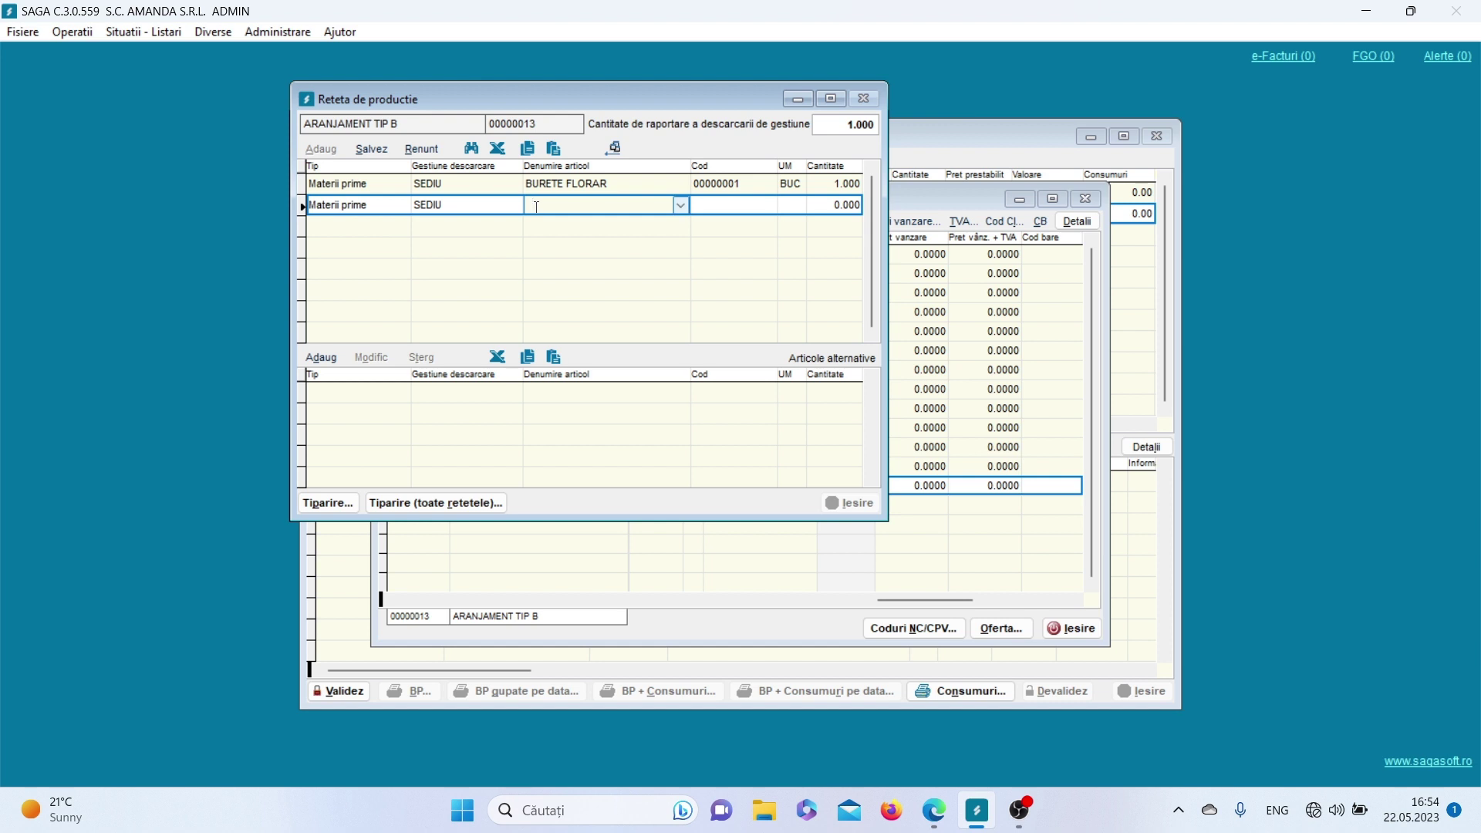
pyautogui.write('NGLCA DECORATIVA ALBA')
pyautogui.moveTo(713, 202); pyautogui.dragTo(805, 214)
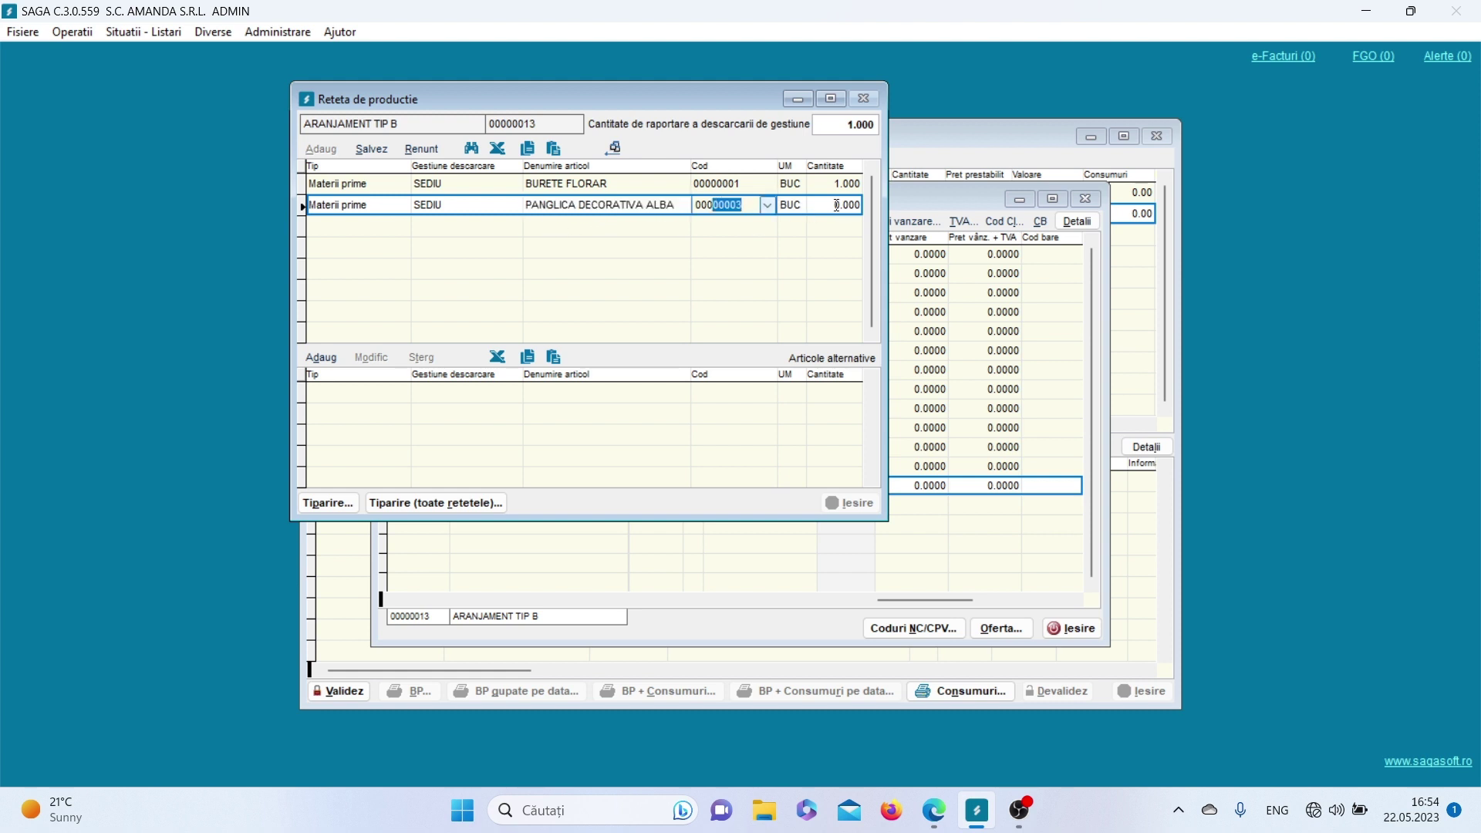
pyautogui.click(837, 205)
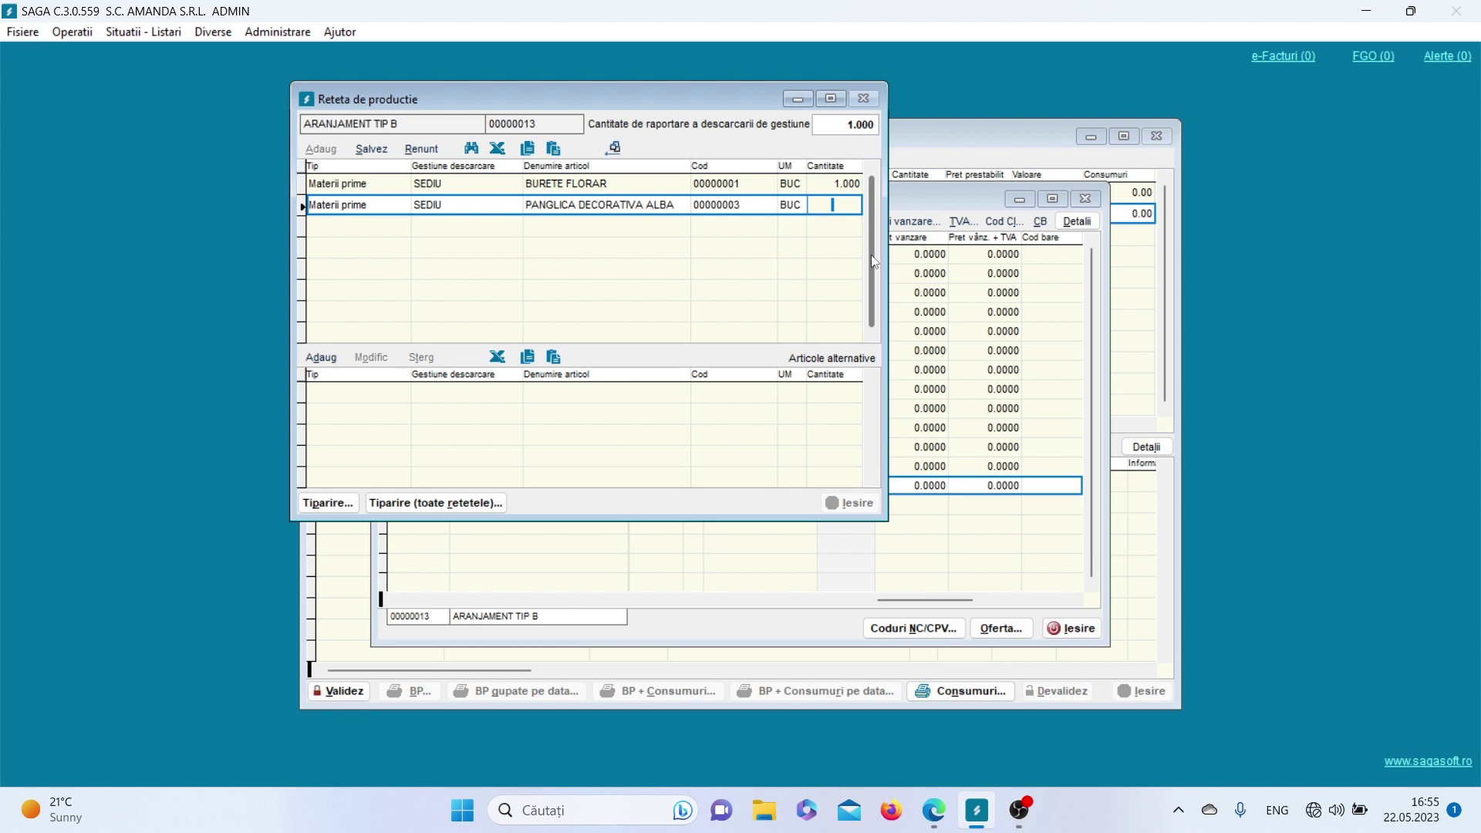
pyautogui.write('0.2')
pyautogui.click(371, 149)
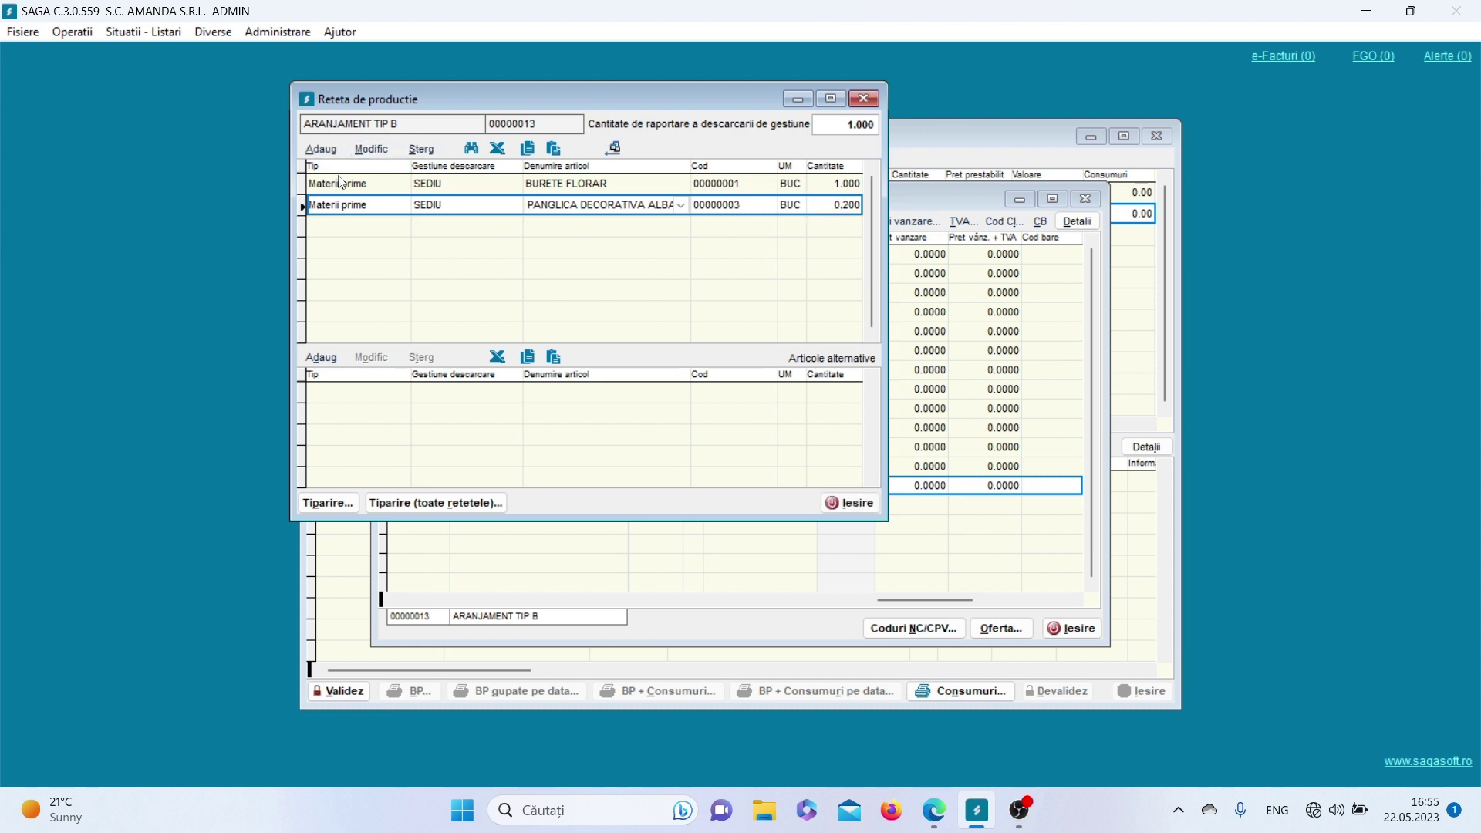
# Add a third raw-material line to the recipe with TRANDAFIR ROSU as its article.
pyautogui.click(333, 151)
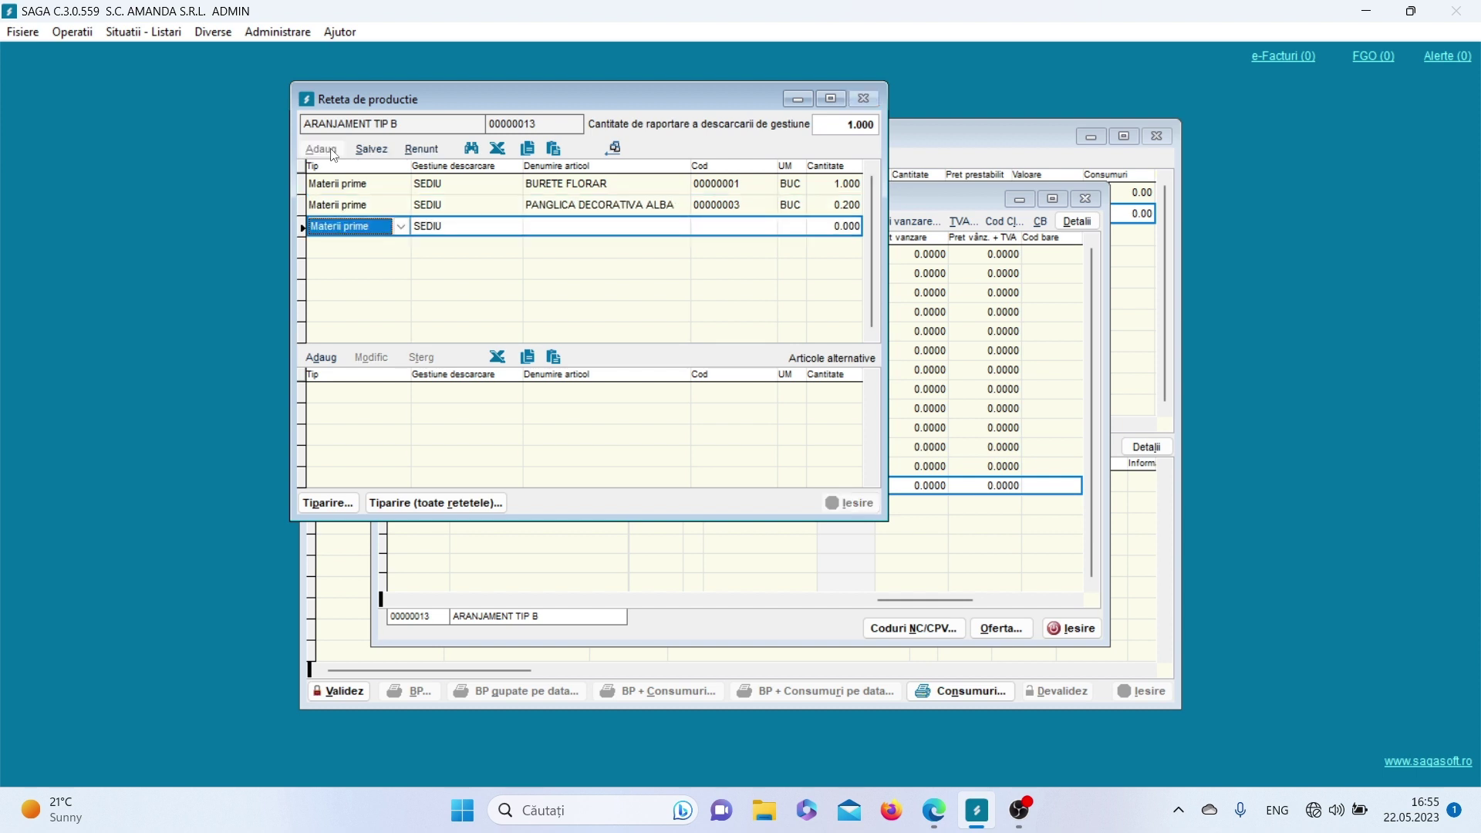
pyautogui.click(565, 227)
pyautogui.write('TRA')
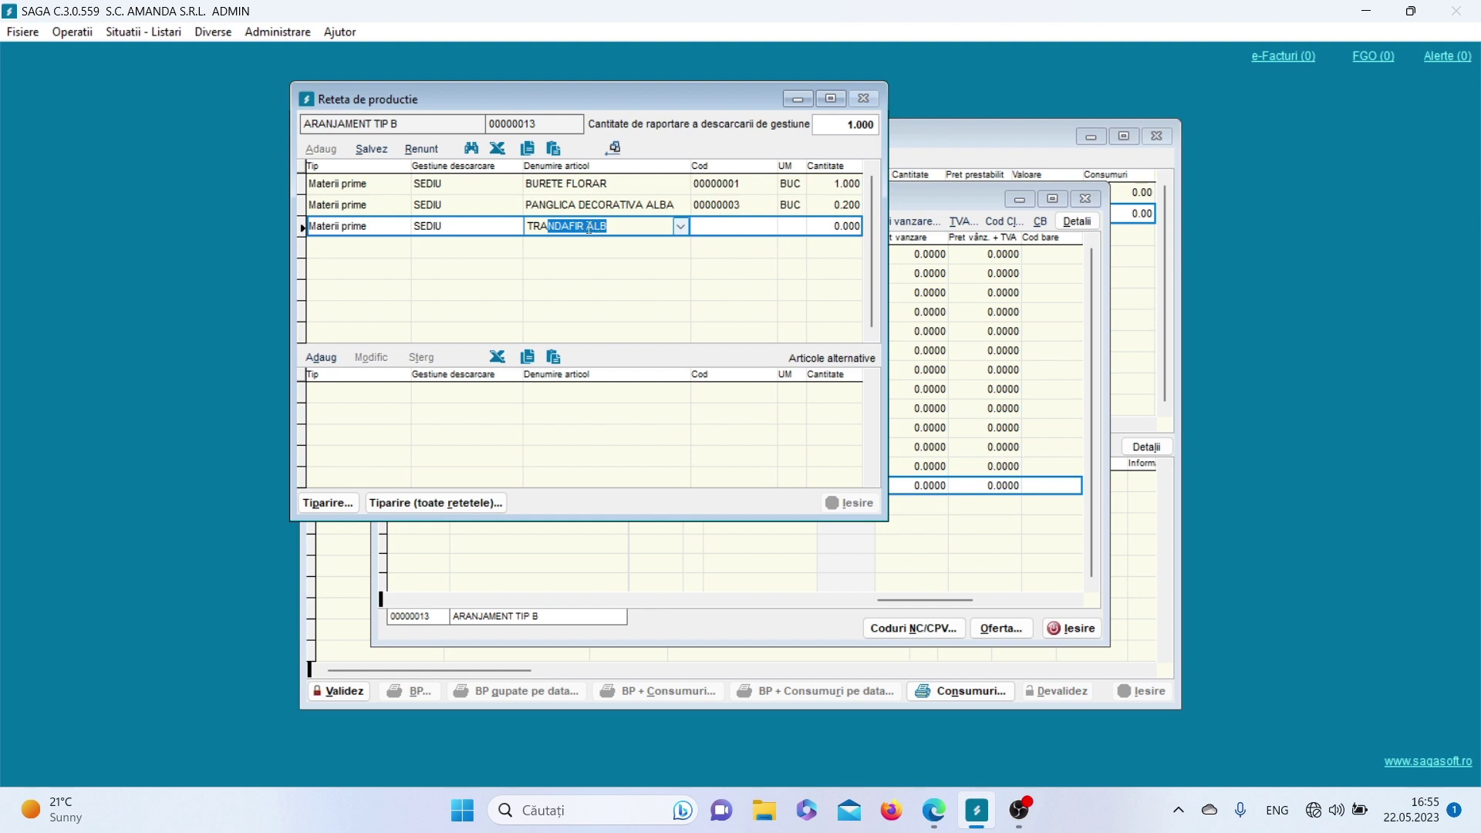
pyautogui.write('NDAFIR A')
pyautogui.press('BackSpace')
pyautogui.press('BackSpace')
pyautogui.press('BackSpace')
pyautogui.press('BackSpace')
pyautogui.press('BackSpace')
pyautogui.press('BackSpace')
pyautogui.press('BackSpace')
pyautogui.press('BackSpace')
pyautogui.press('BackSpace')
pyautogui.write('NDAF')
pyautogui.click(679, 228)
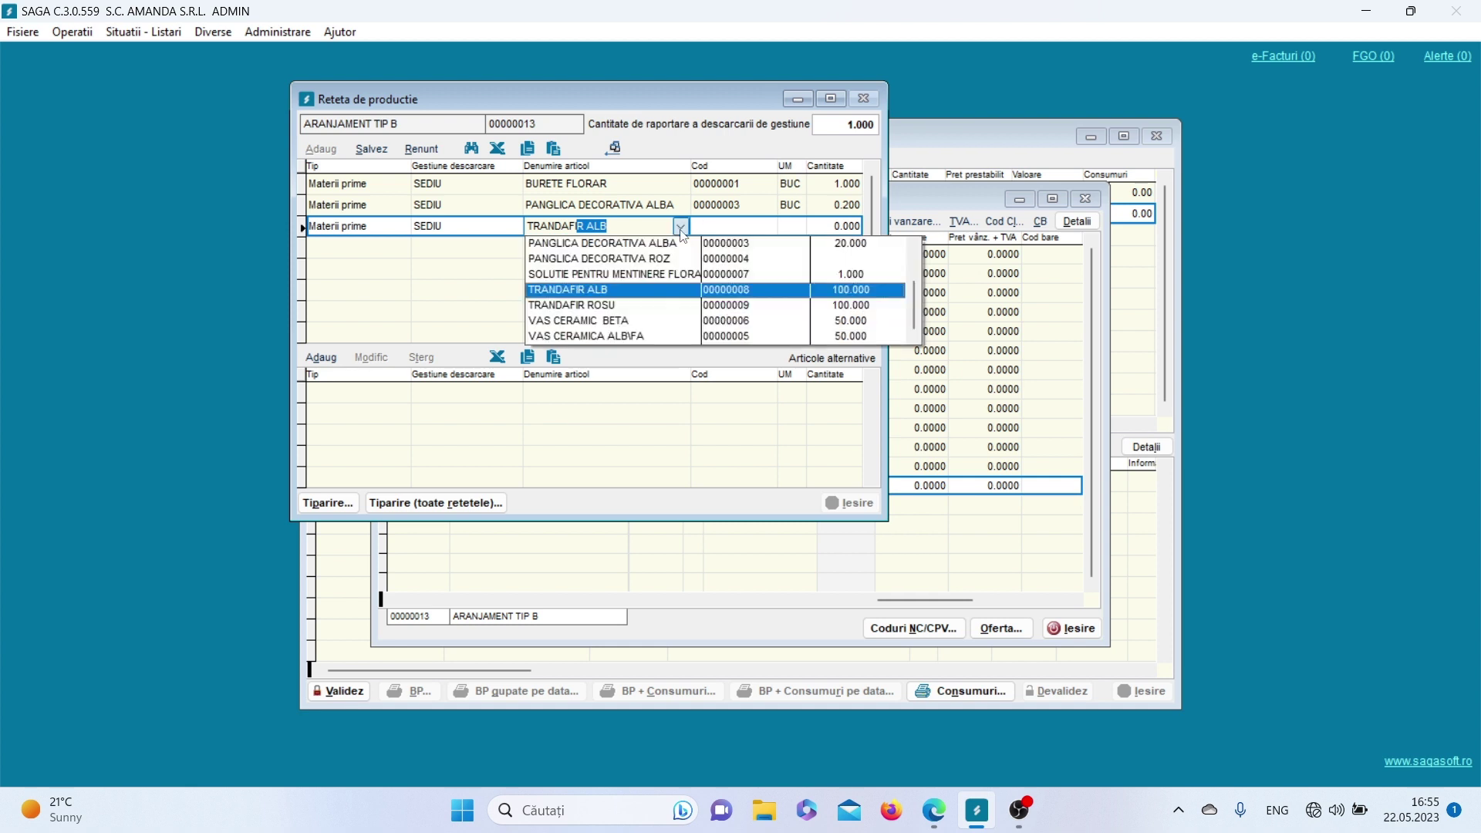
pyautogui.click(643, 308)
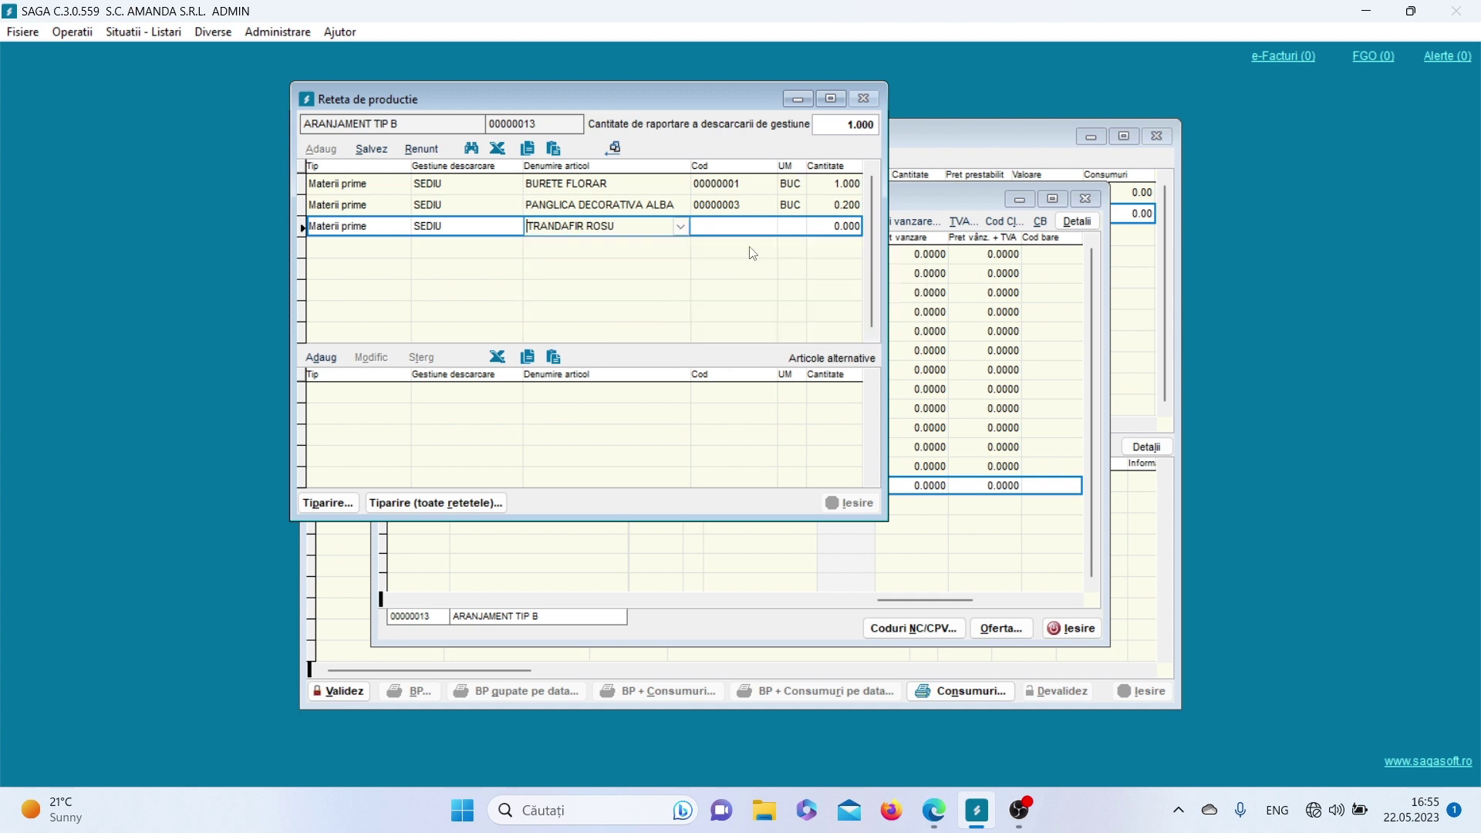
# Set the TRANDAFIR ROSU quantity to 3 and save the line.
pyautogui.click(805, 232)
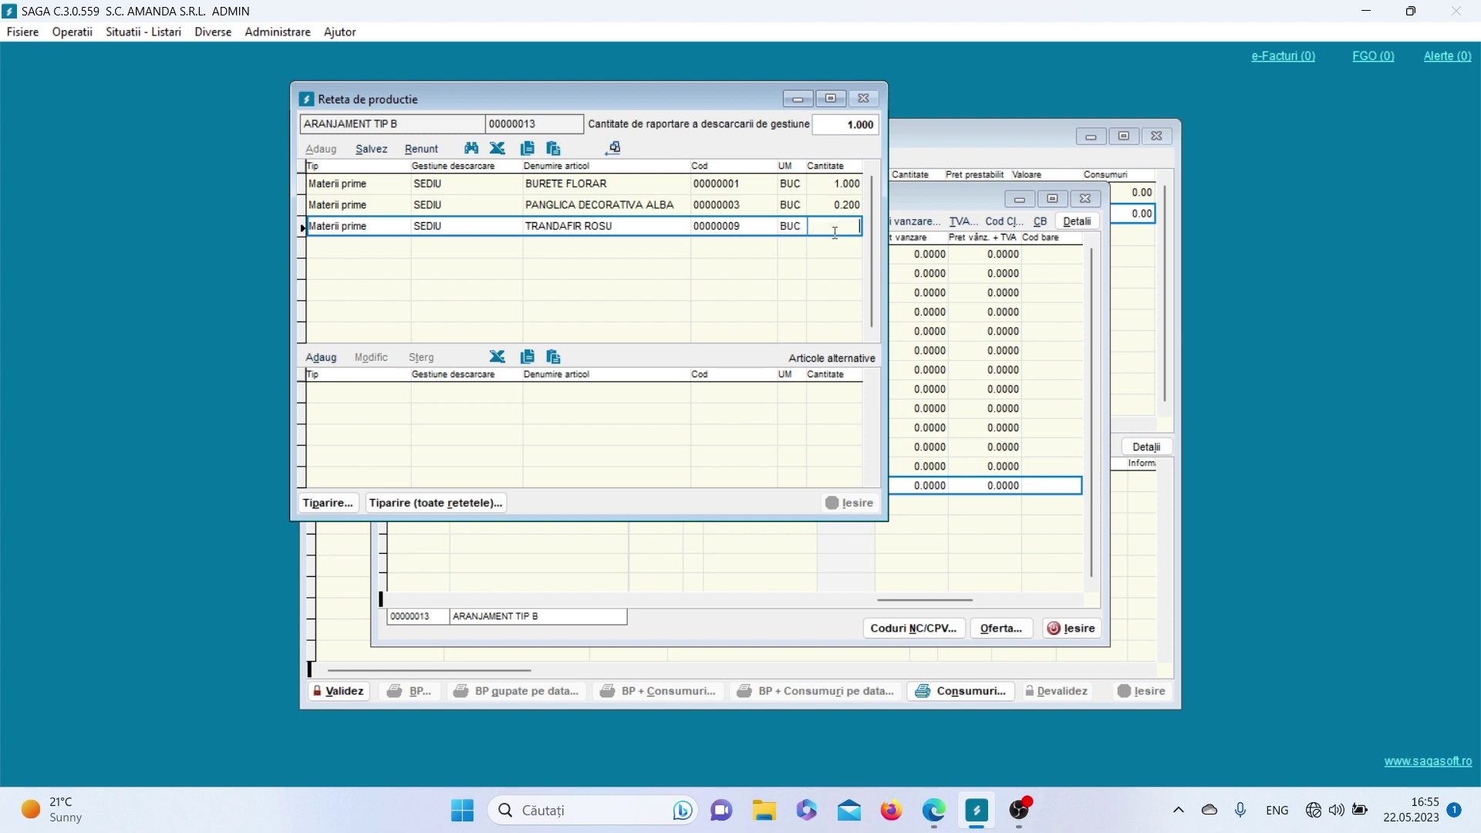
pyautogui.click(835, 231)
pyautogui.write('3.')
pyautogui.click(373, 148)
# Add TRANDAFIR ALB to the recipe with quantity 3 and save the line.
pyautogui.click(324, 149)
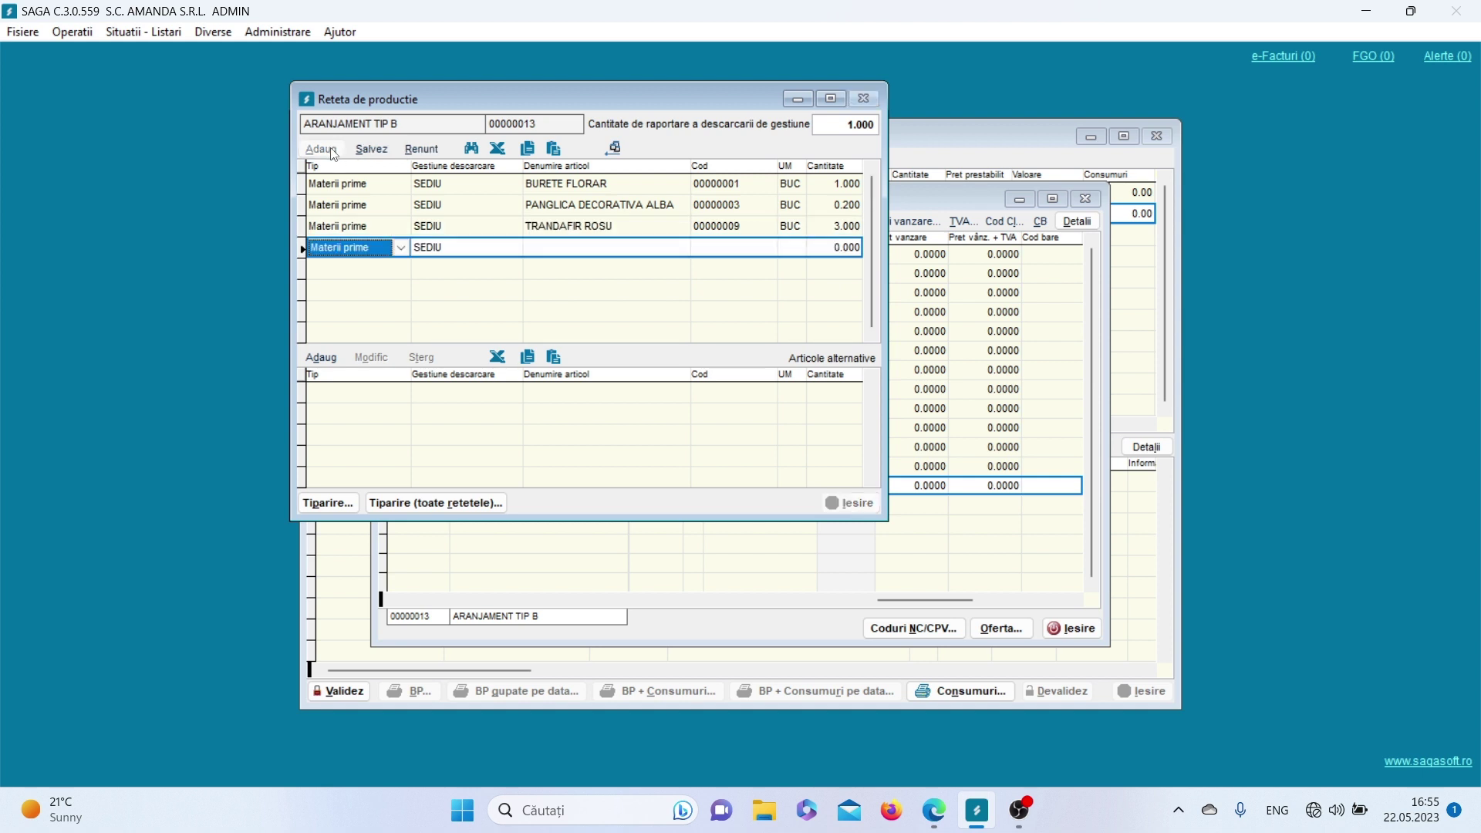
pyautogui.click(539, 248)
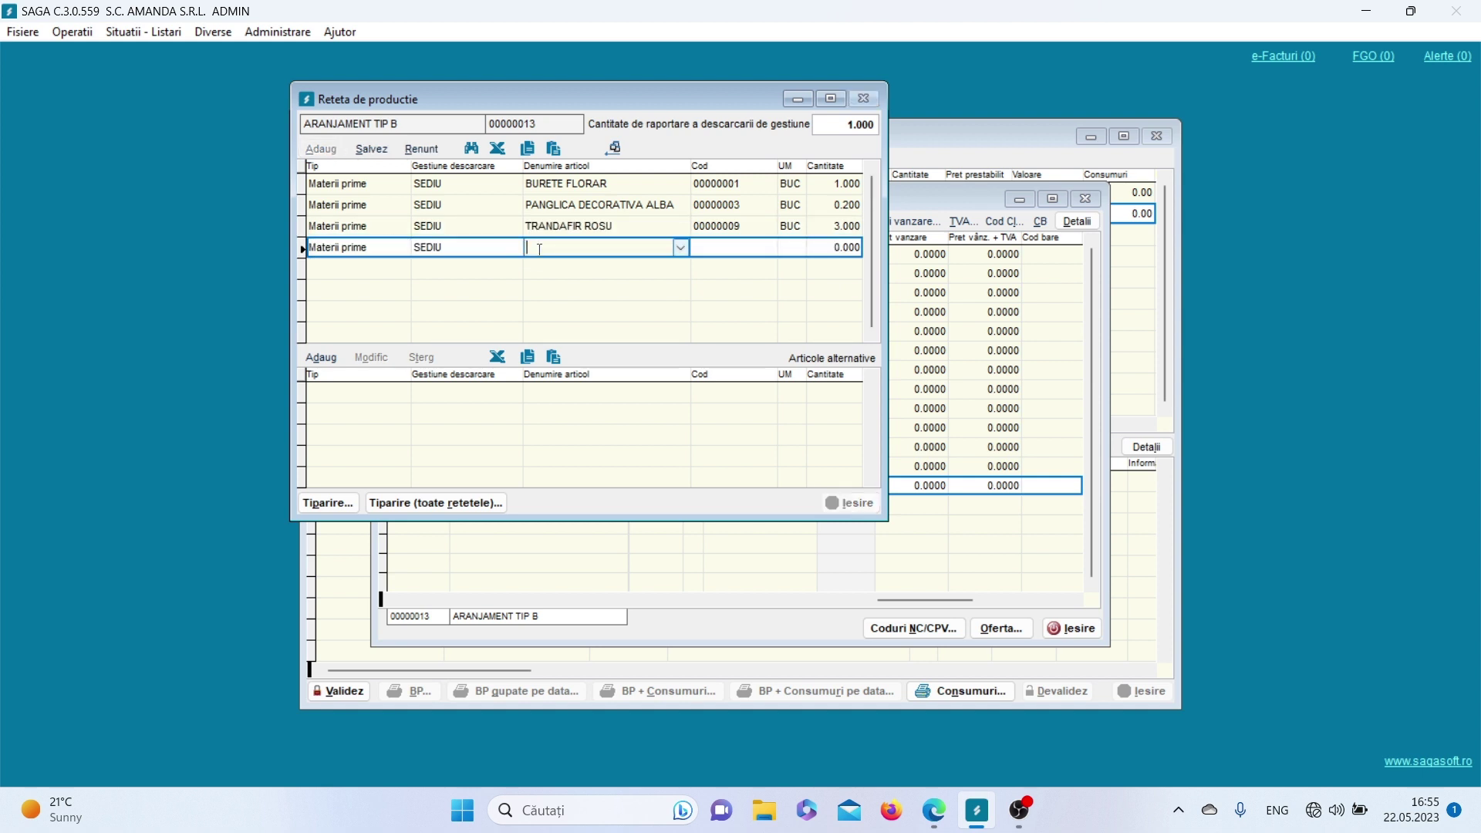
pyautogui.write('TRANDAFIR ALB')
pyautogui.press('Return')
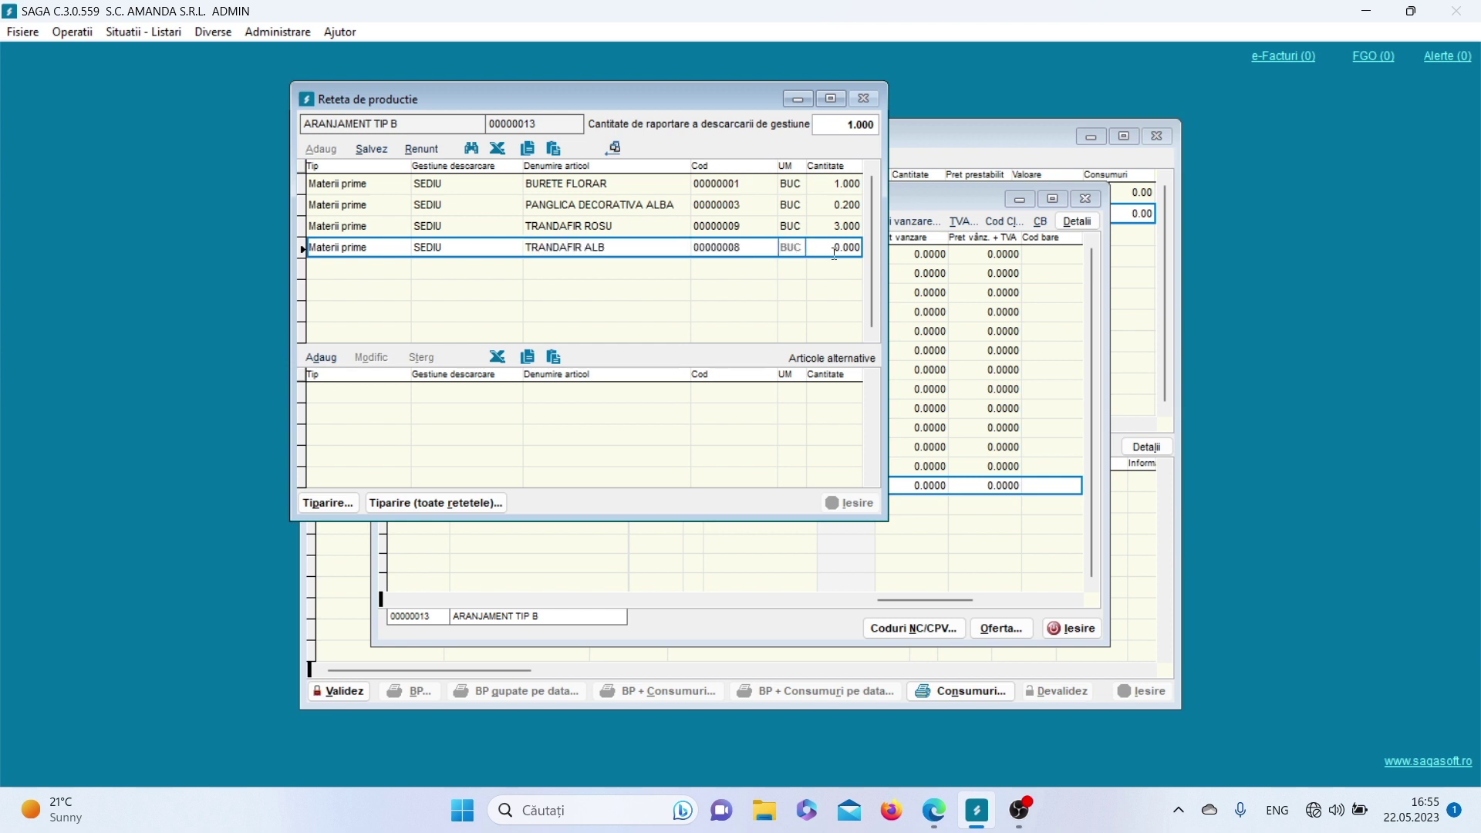
pyautogui.press('Return')
pyautogui.write('3')
pyautogui.click(369, 150)
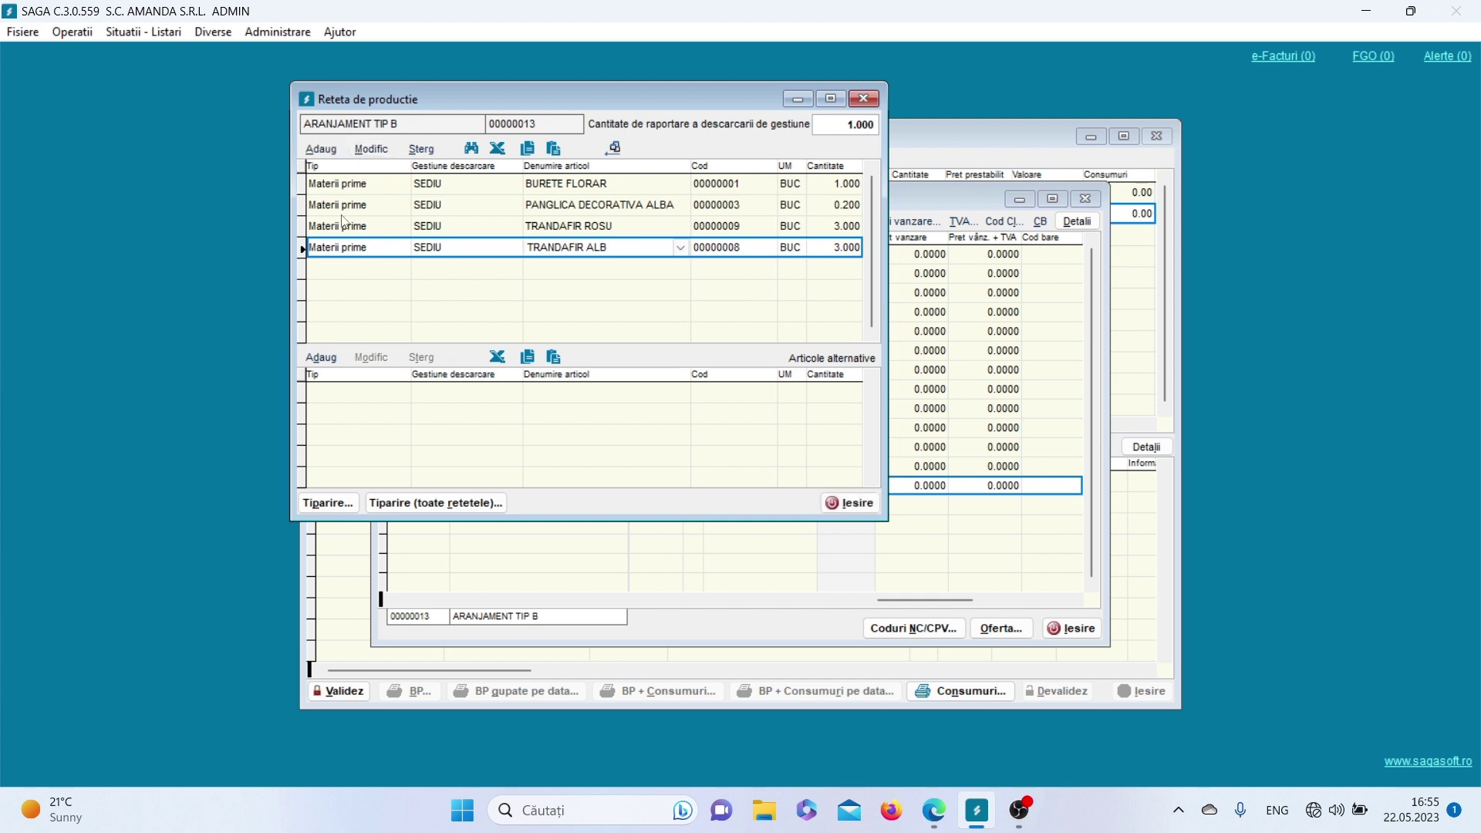
# Add CRIZANTEMA to the recipe as a raw material with quantity 50 and save the line.
pyautogui.click(330, 150)
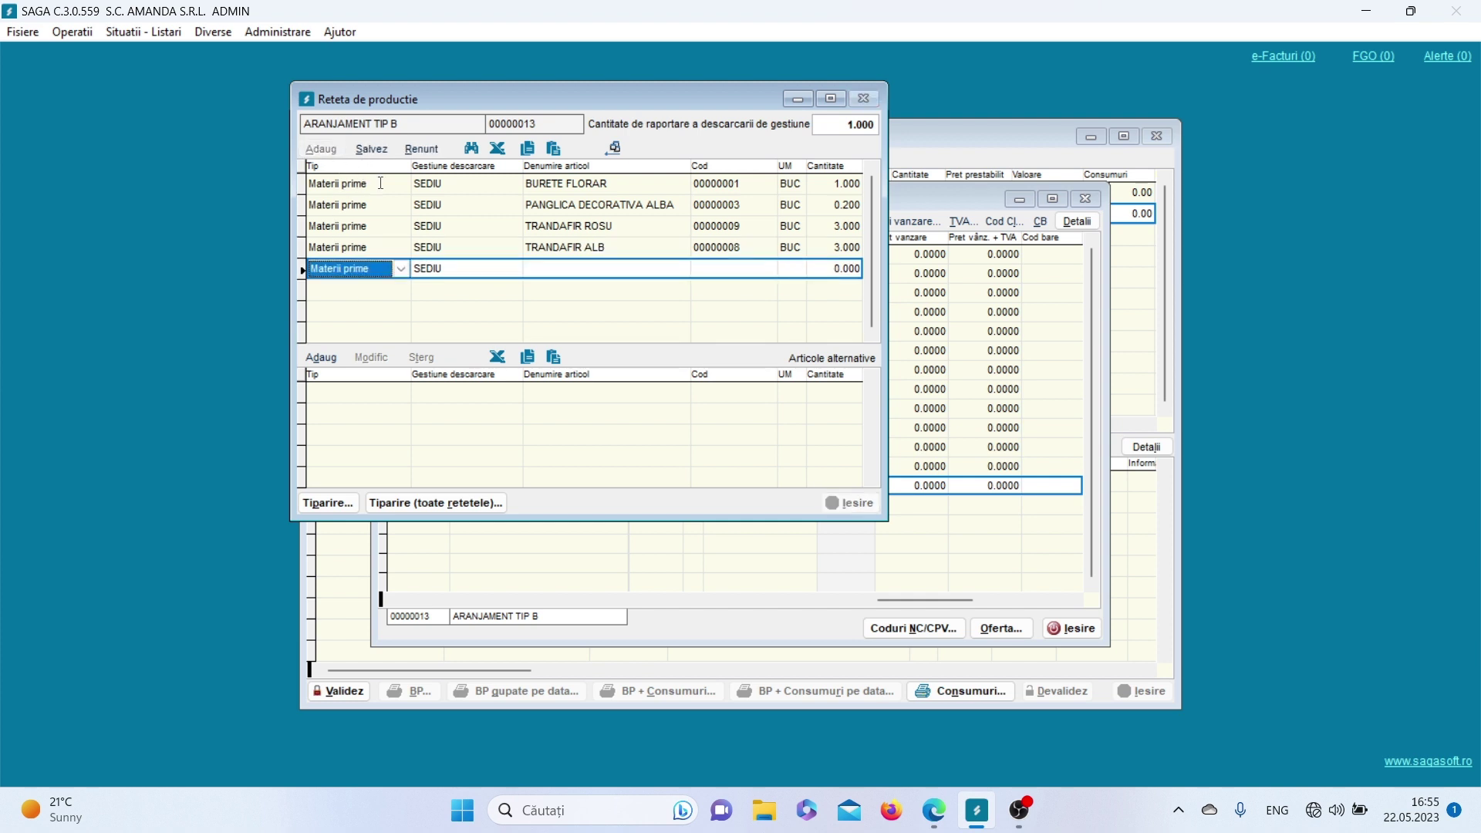
pyautogui.click(534, 265)
pyautogui.write('CRIZANT')
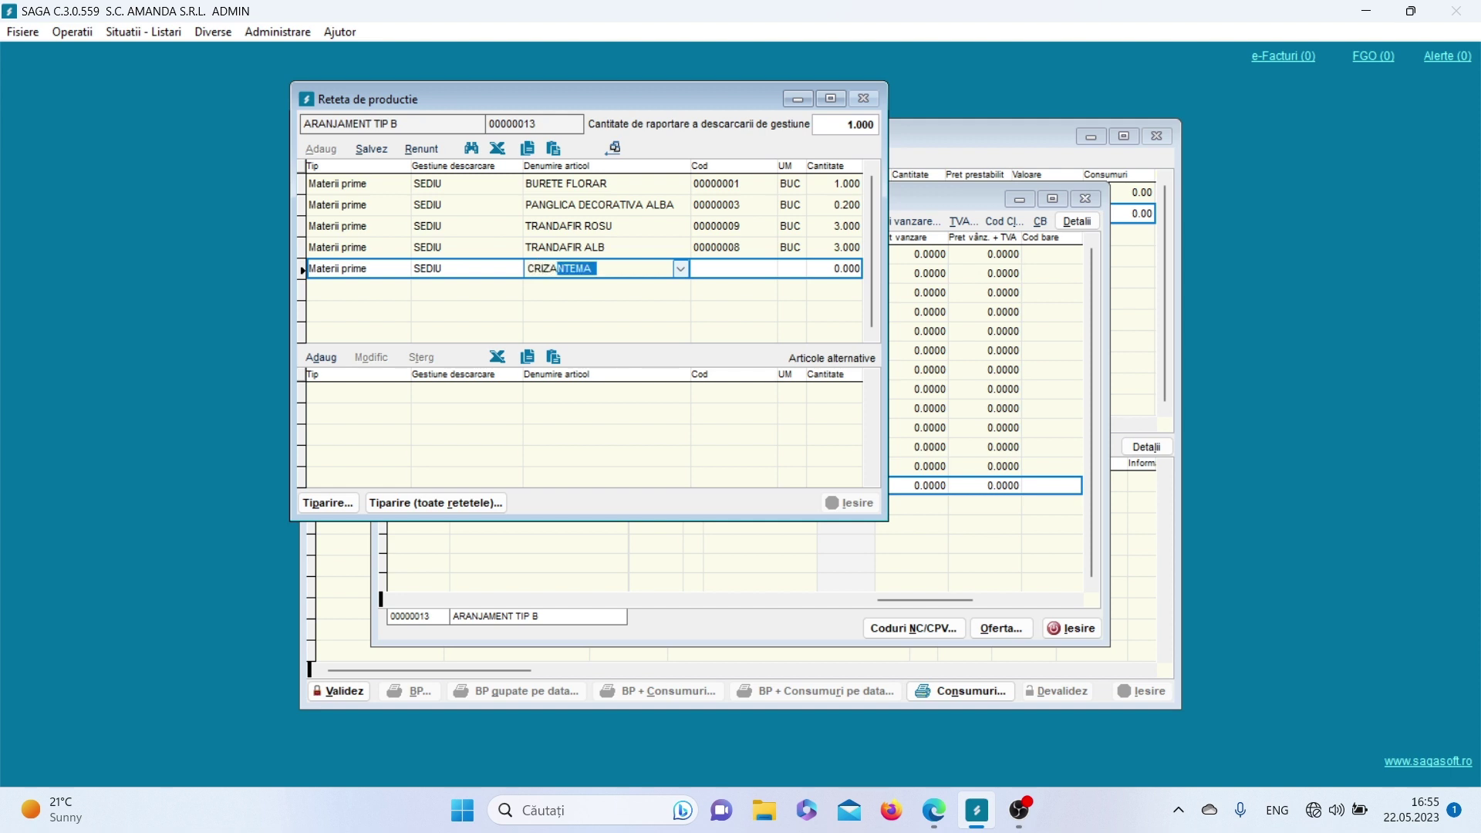
pyautogui.write('EMA')
pyautogui.press('Return')
pyautogui.click(830, 273)
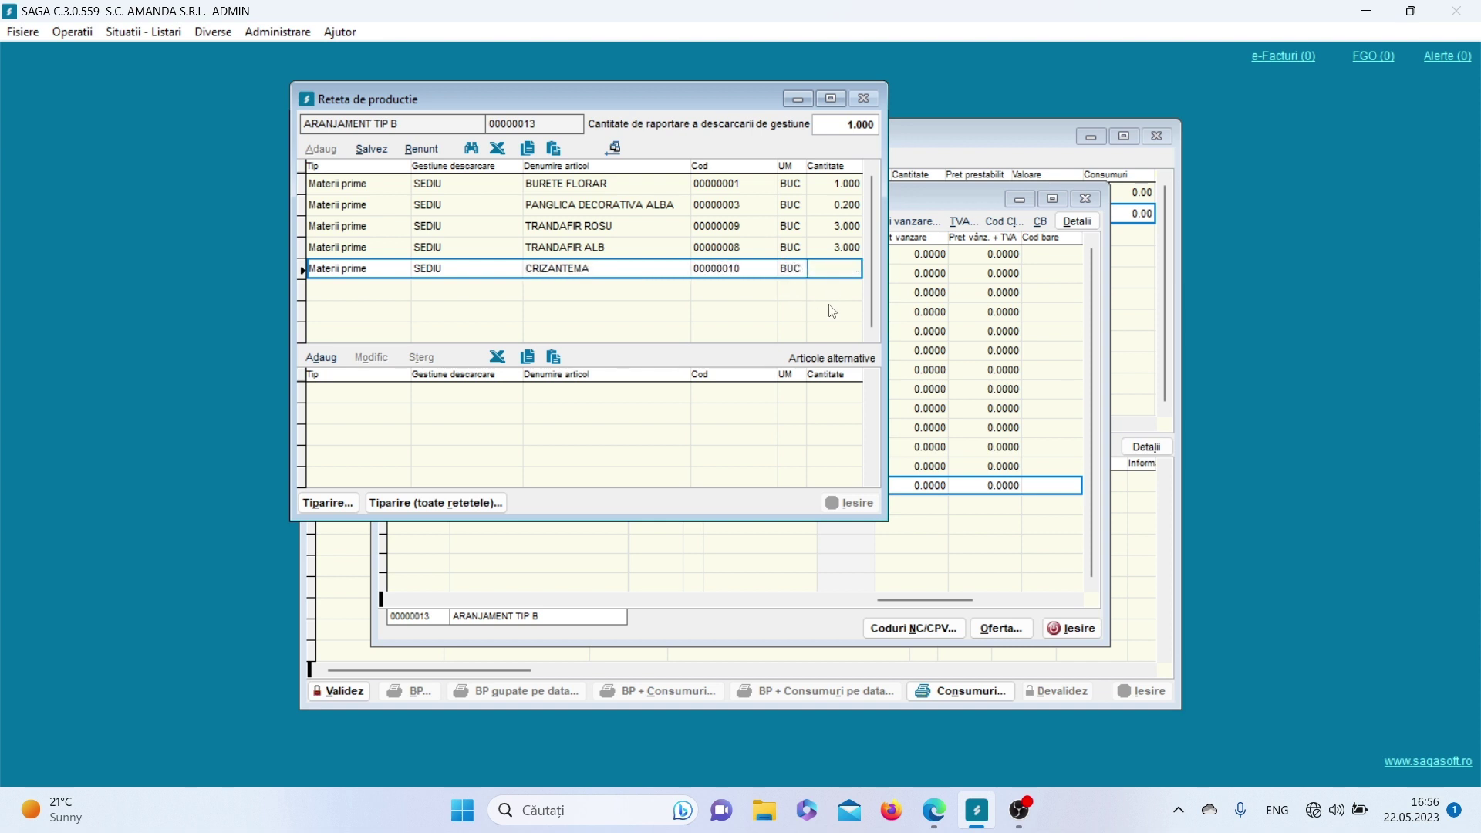
pyautogui.write('5 0.000')
pyautogui.click(378, 150)
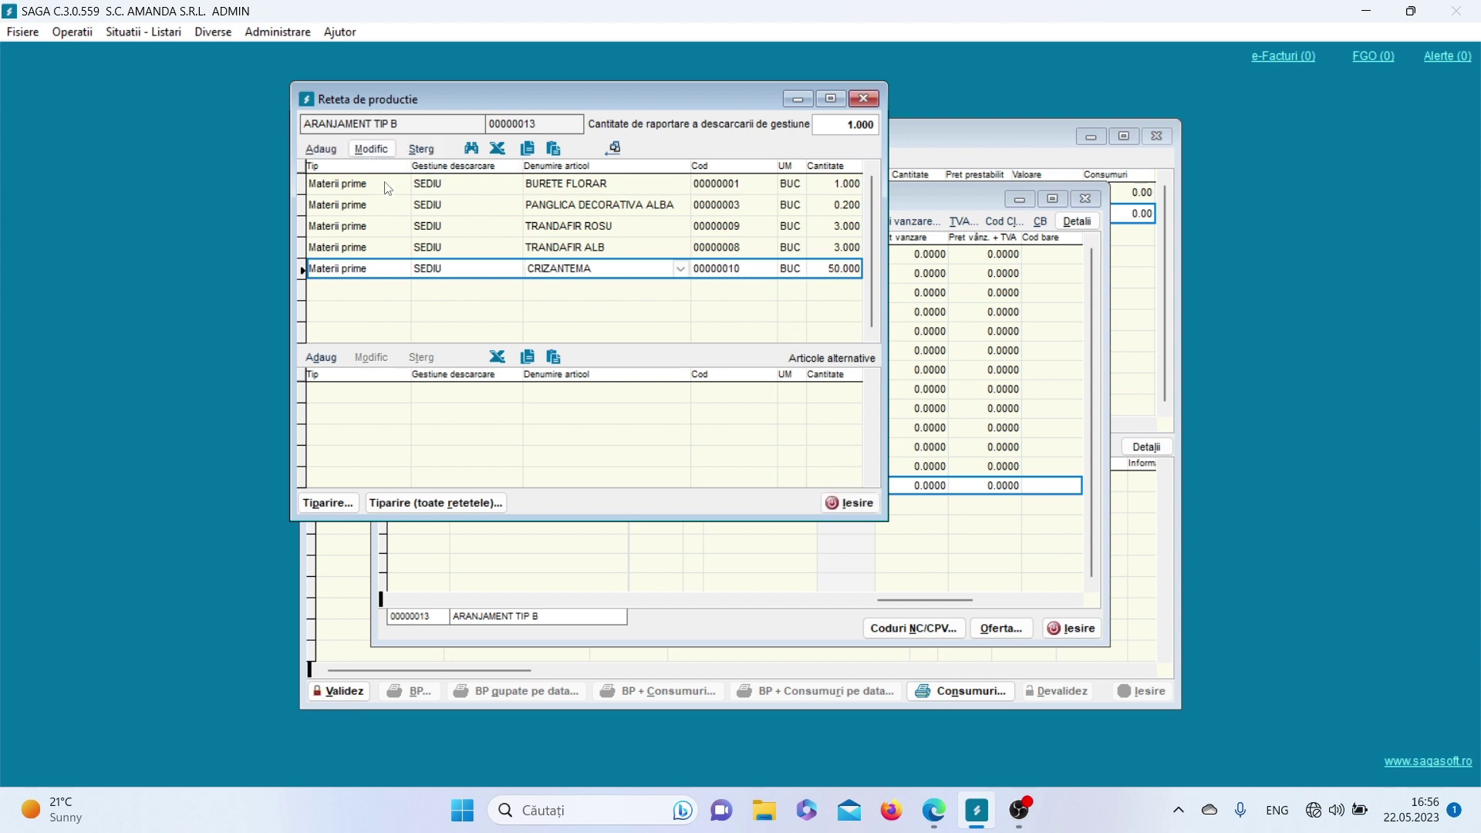
# Add LALELE GALBENE to the recipe with quantity 5 and save the line.
pyautogui.click(323, 151)
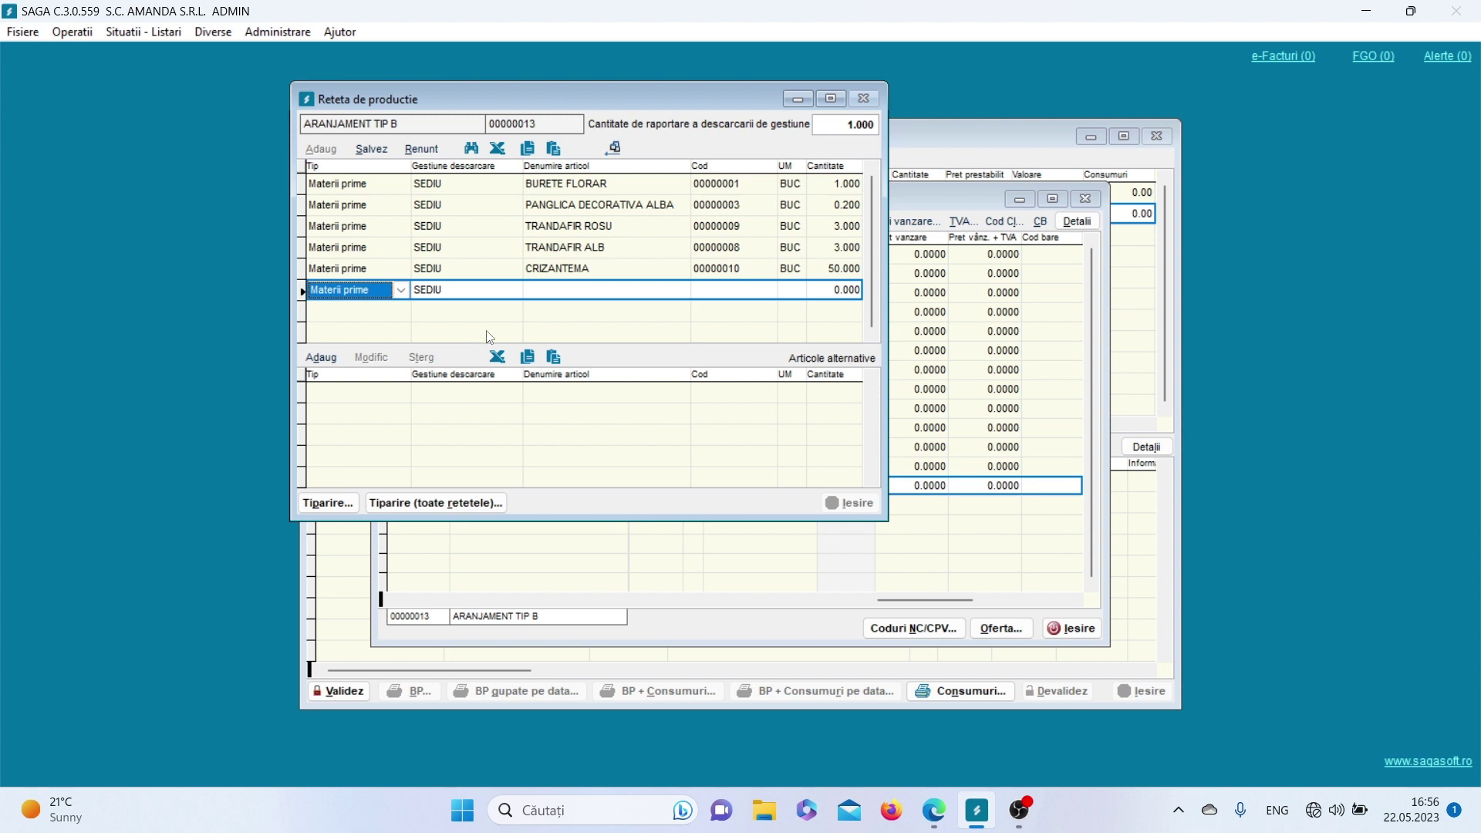
pyautogui.click(534, 289)
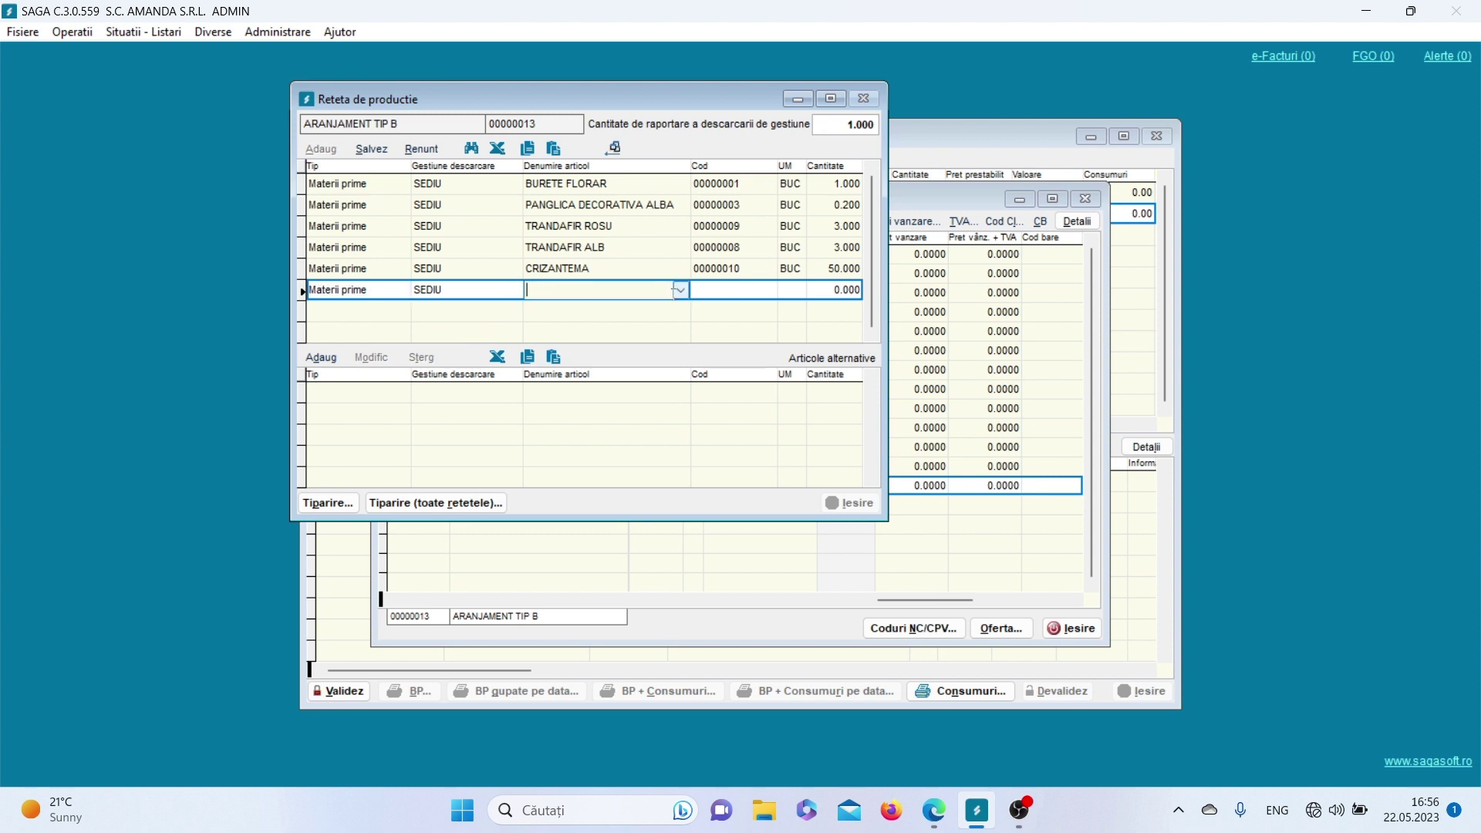
pyautogui.click(683, 291)
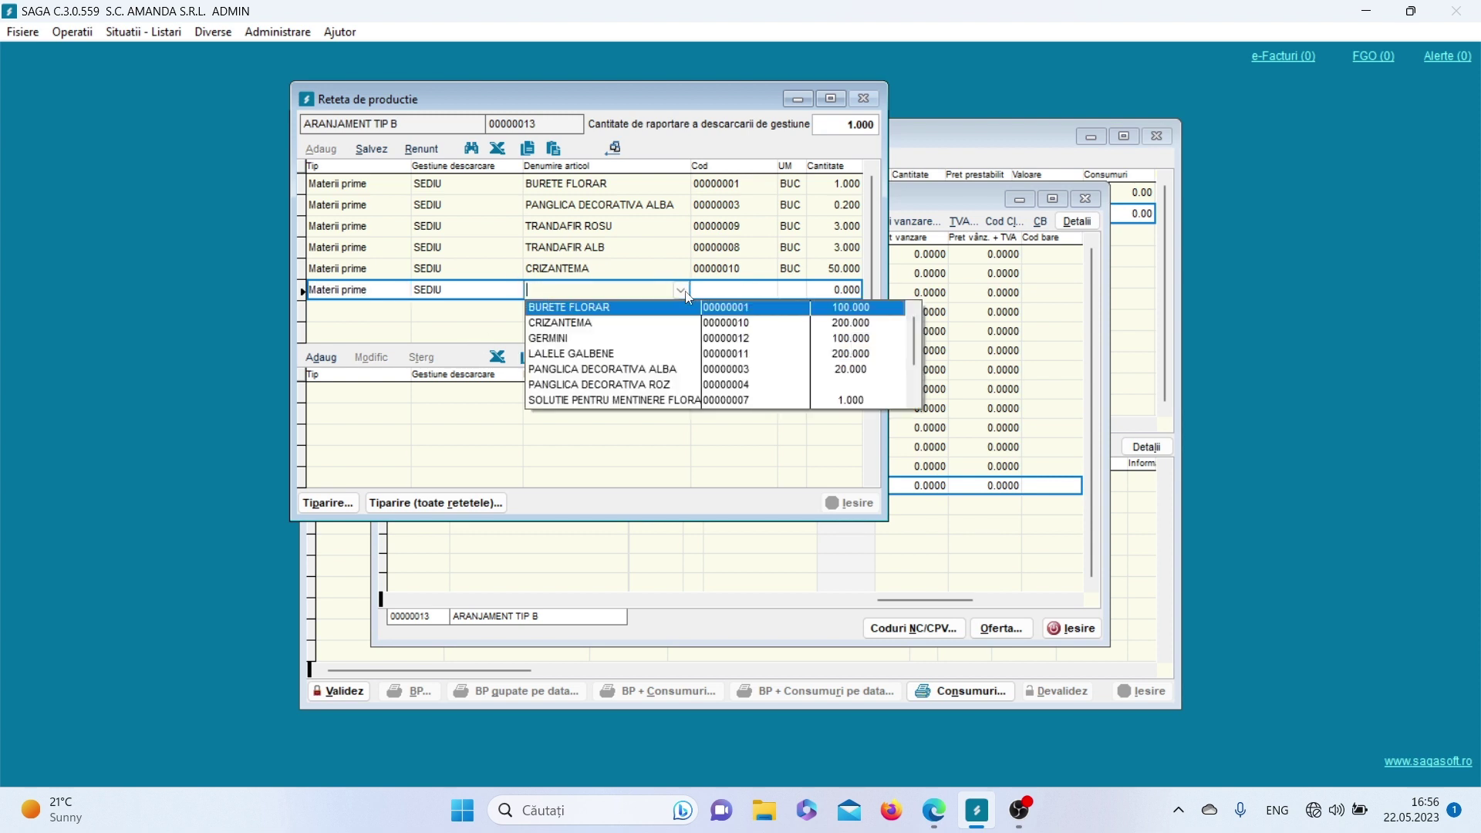
pyautogui.click(643, 356)
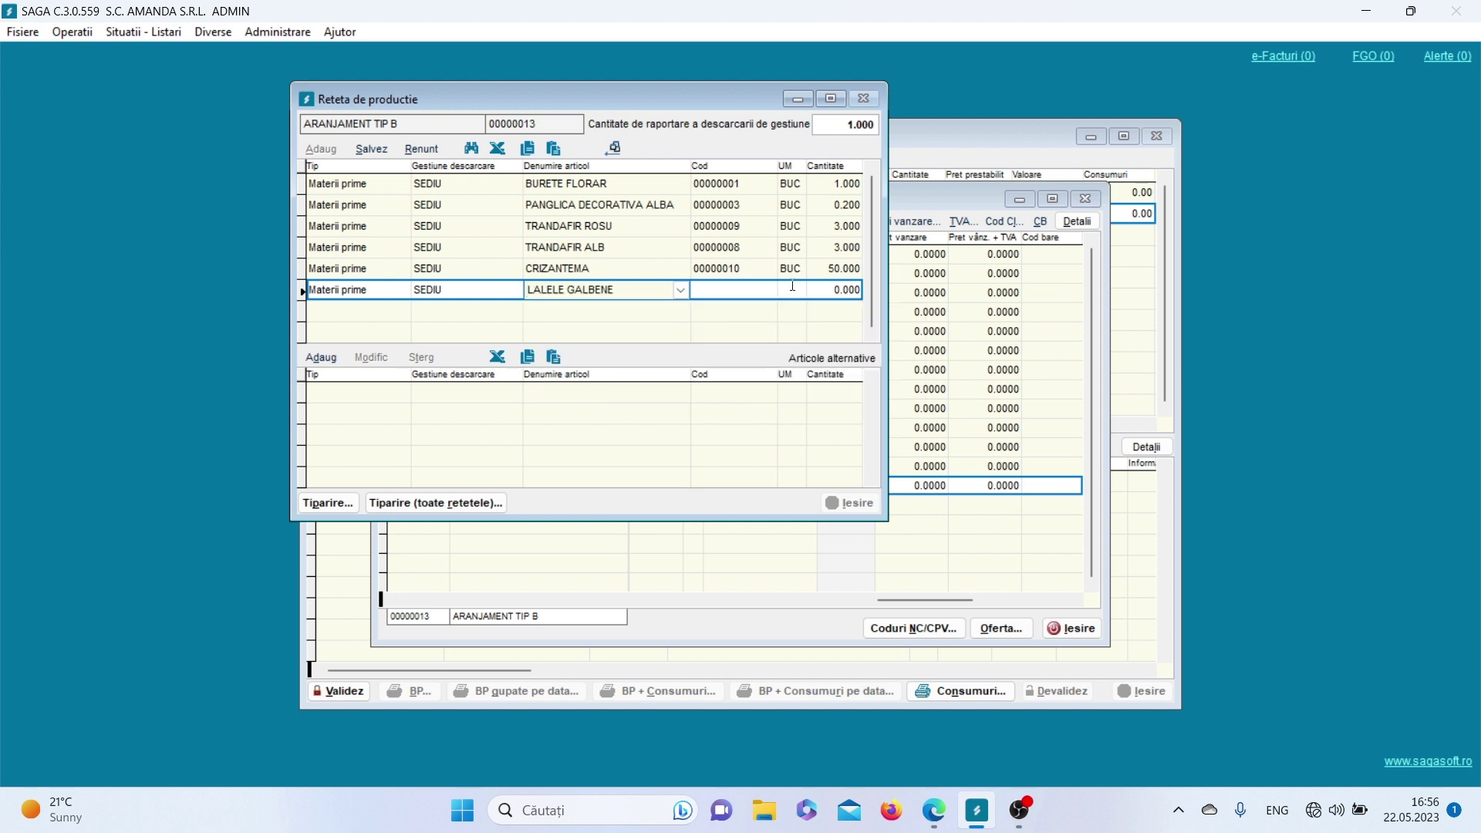
pyautogui.click(825, 290)
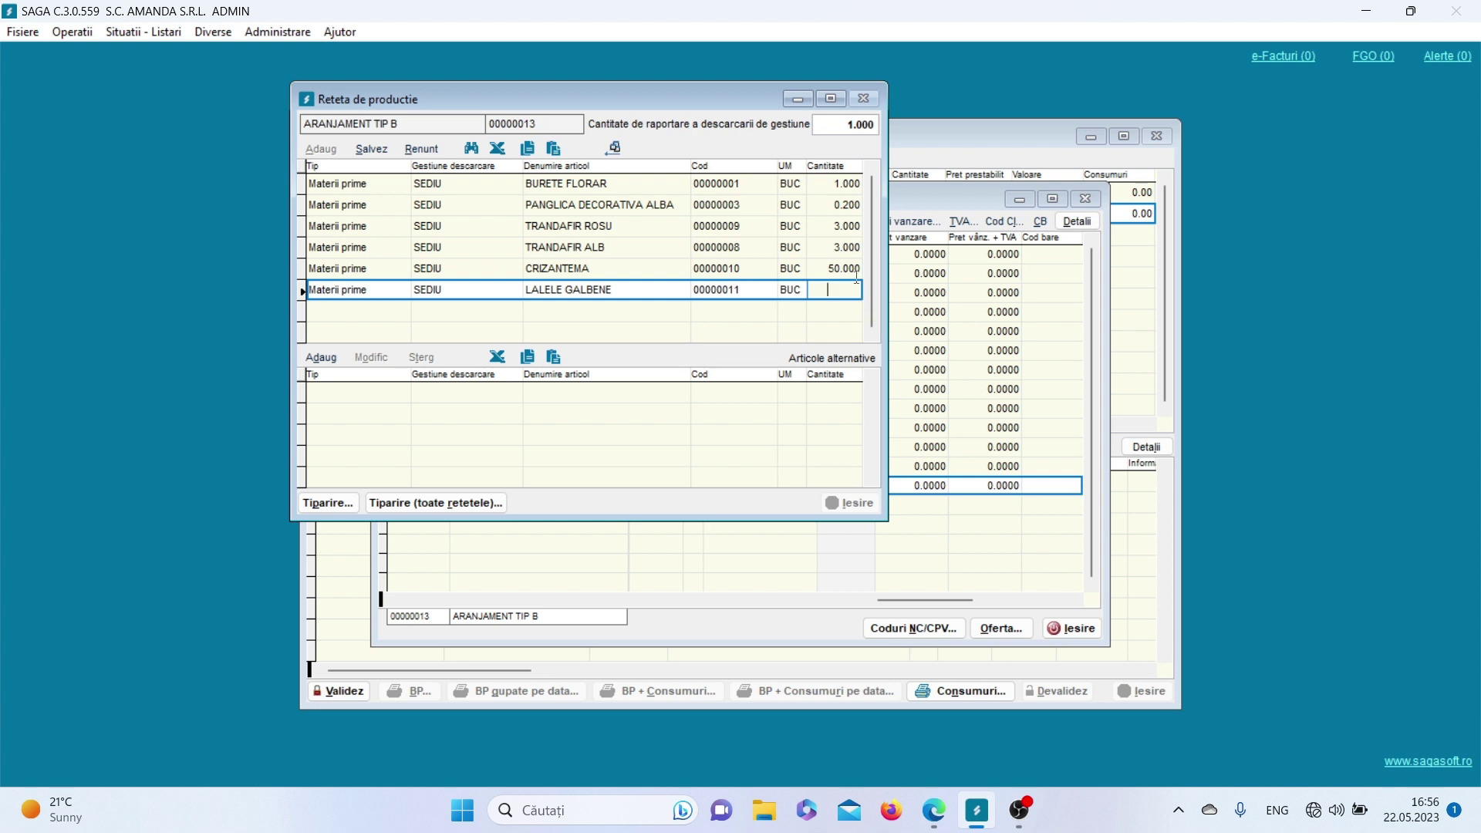
pyautogui.write('5')
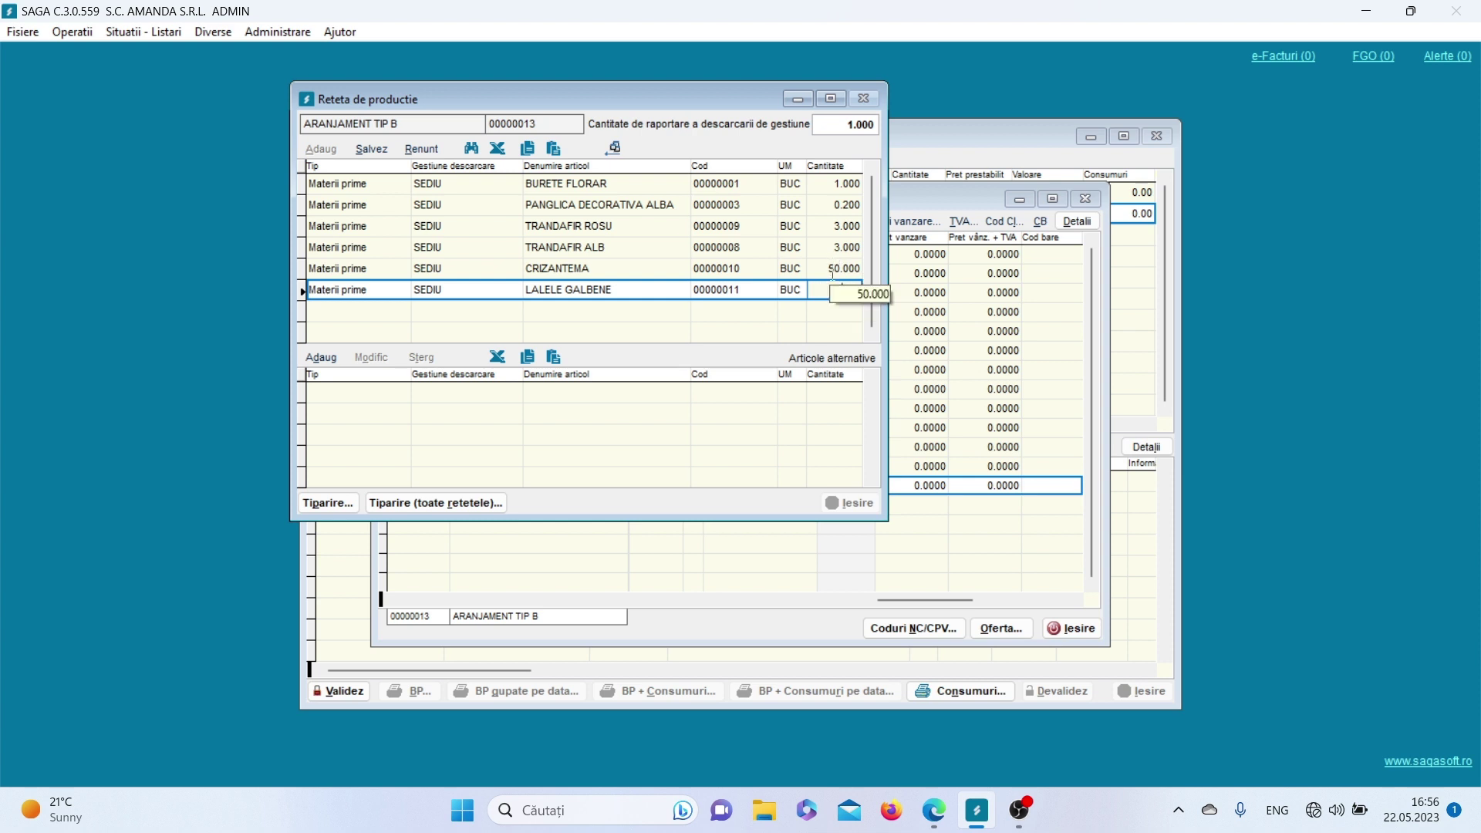
pyautogui.click(371, 149)
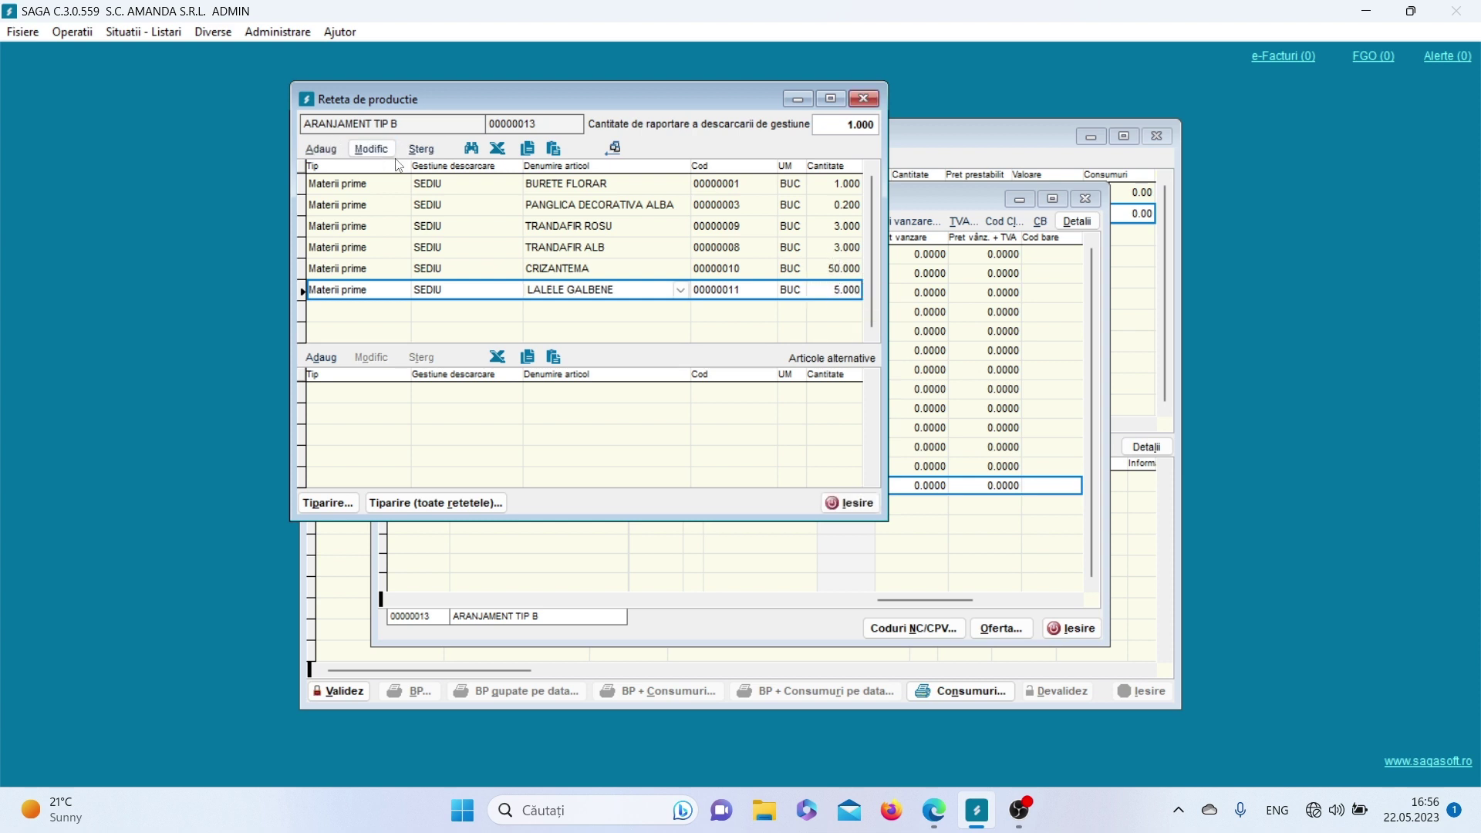
# Set the CRIZANTEMA quantity in the recipe to 5 and save the line.
pyautogui.click(827, 270)
pyautogui.click(371, 149)
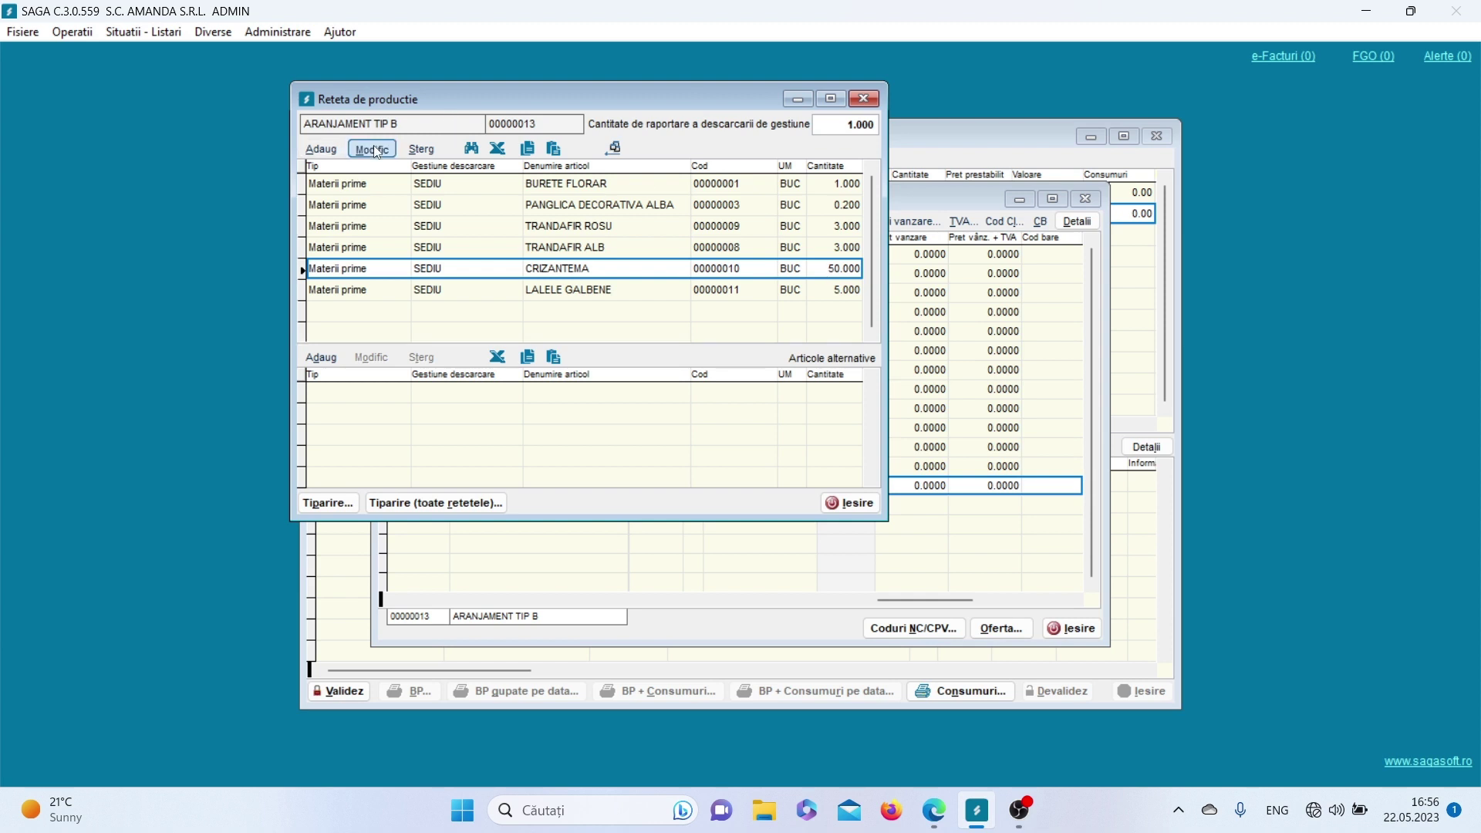
pyautogui.click(836, 267)
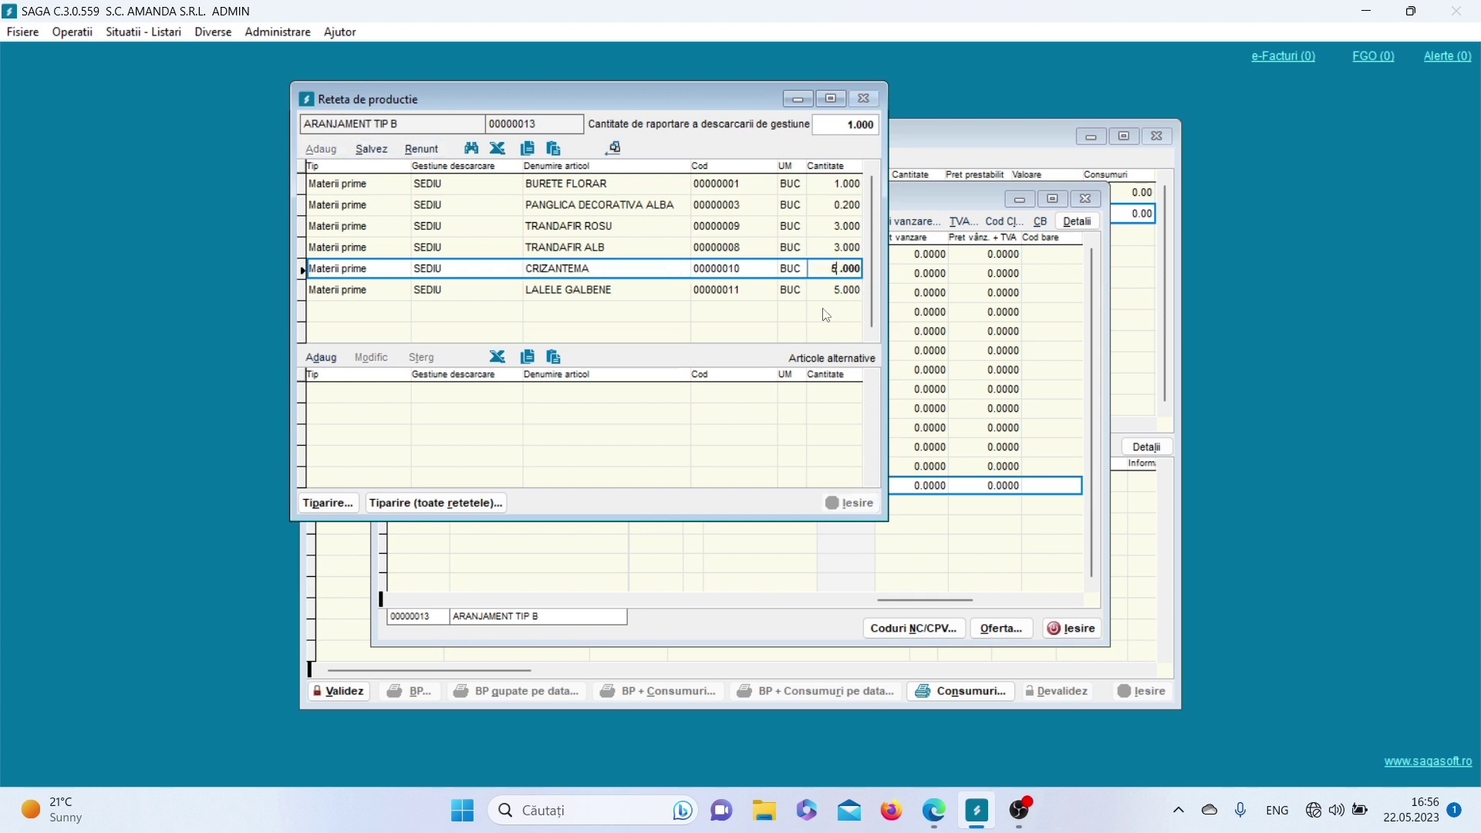
pyautogui.press('Right')
pyautogui.click(370, 149)
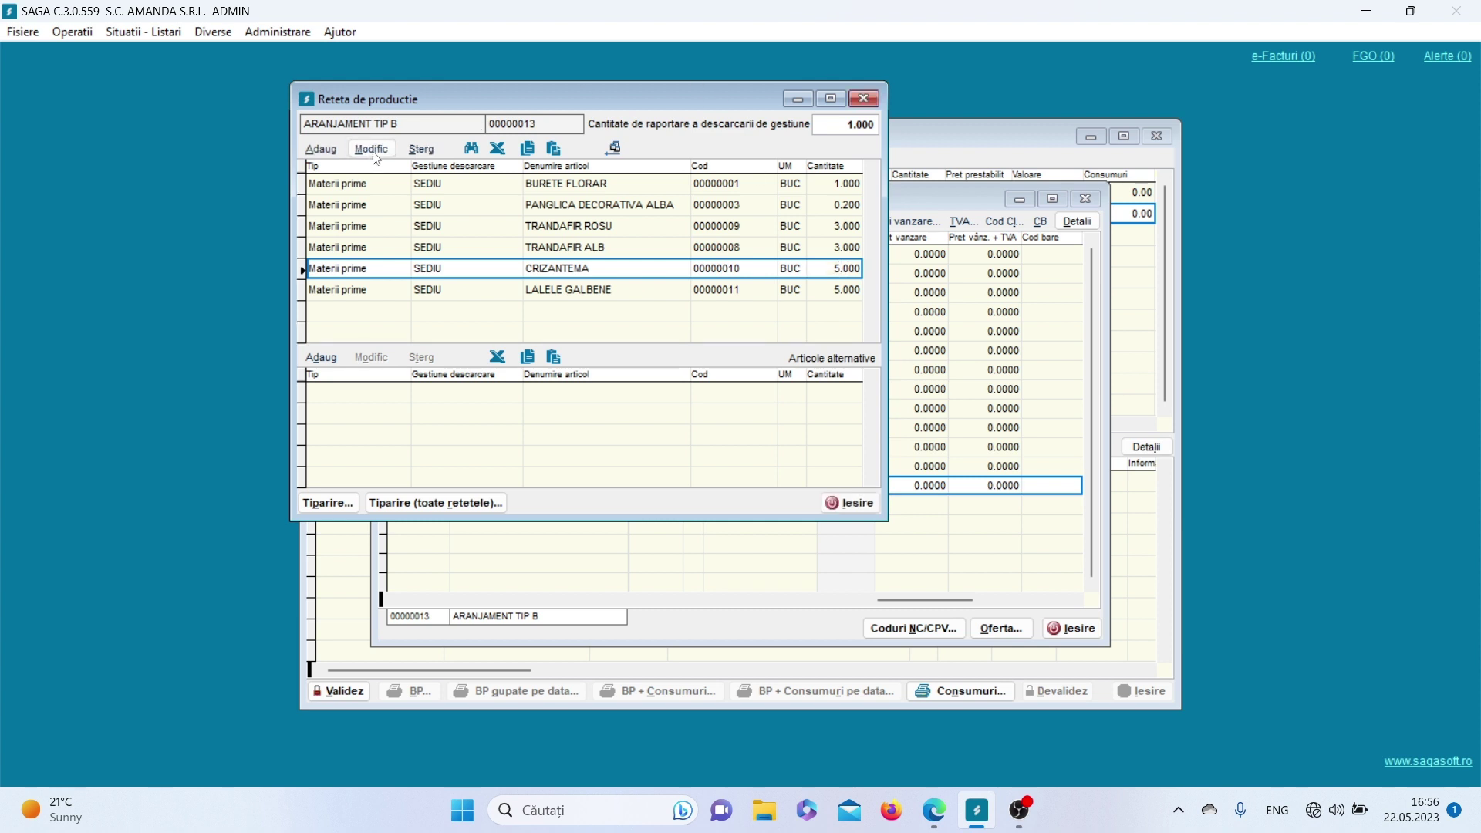
# Add GERMINI to the recipe with quantity 1 and save the line.
pyautogui.click(321, 150)
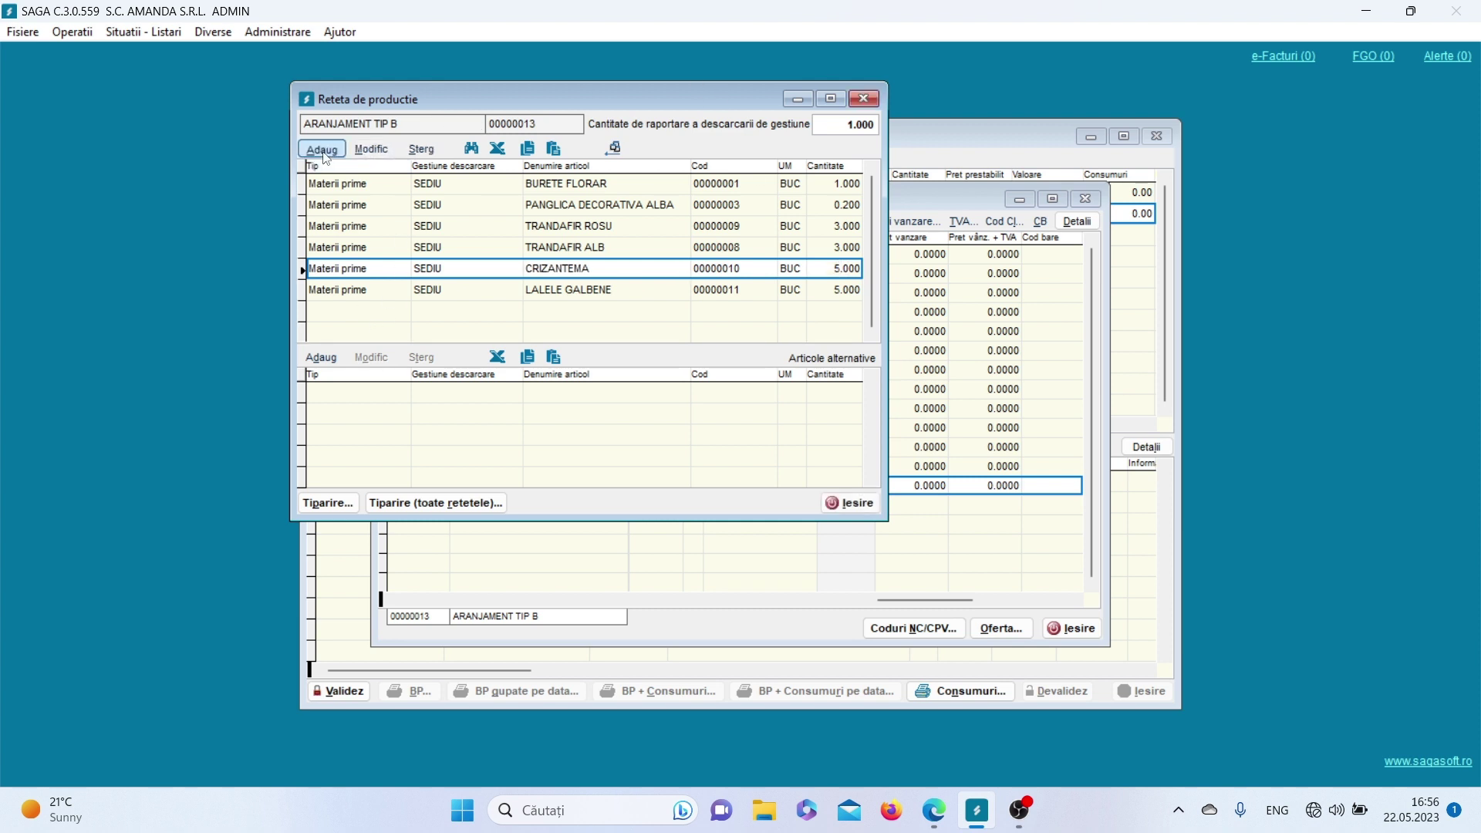
pyautogui.click(590, 308)
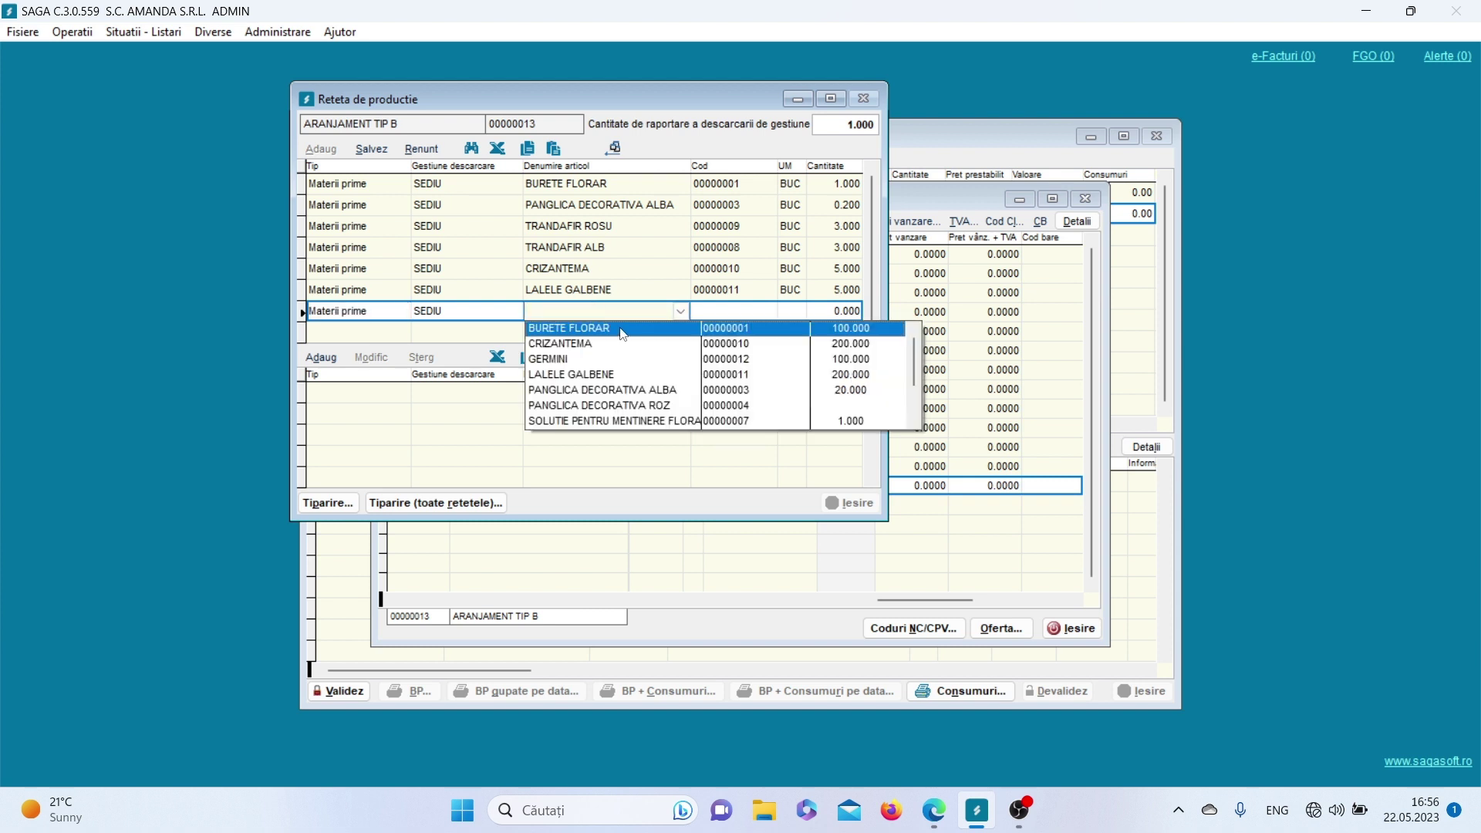
pyautogui.click(617, 358)
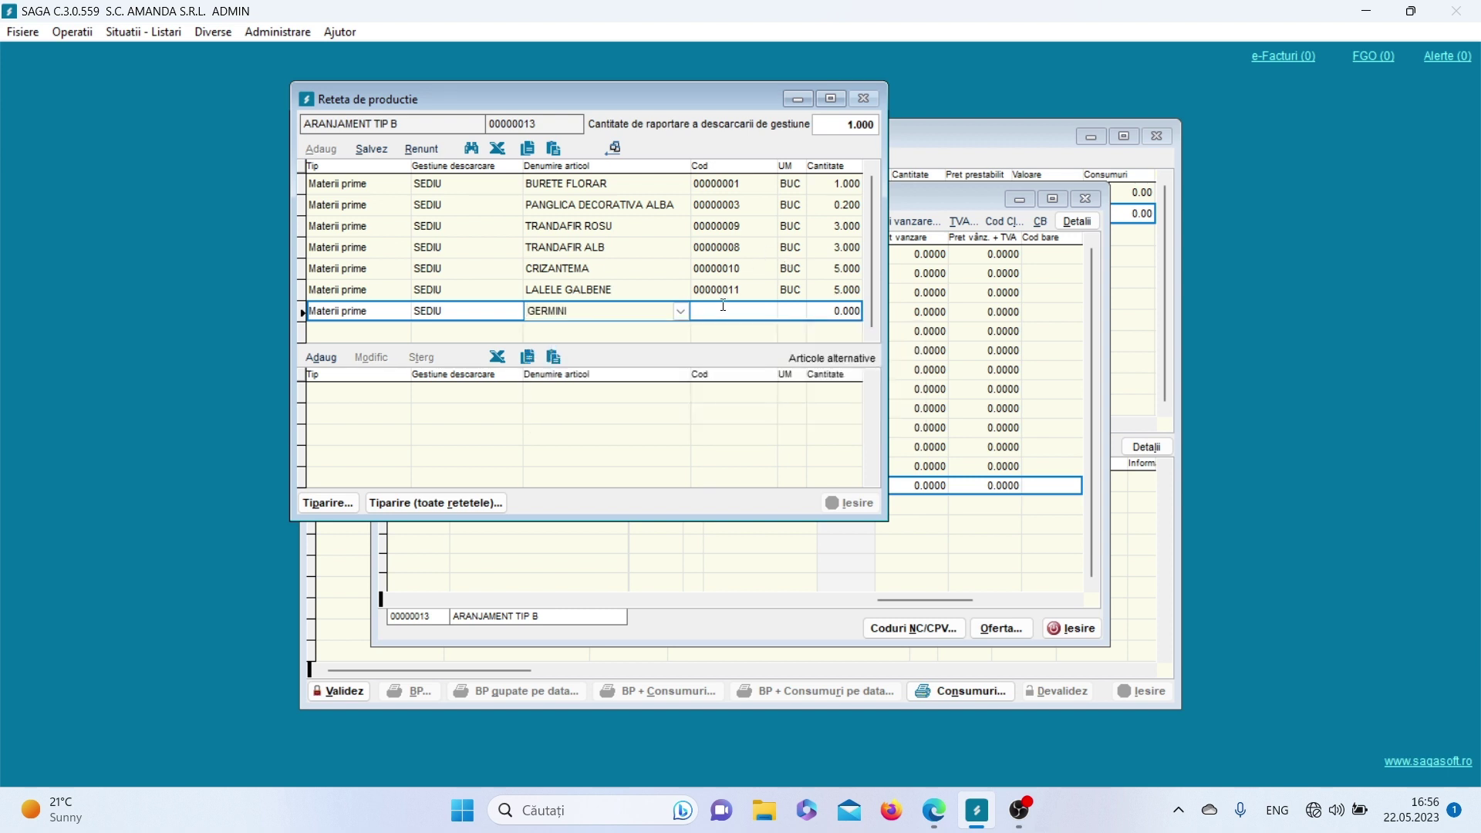
pyautogui.moveTo(723, 306); pyautogui.dragTo(745, 311)
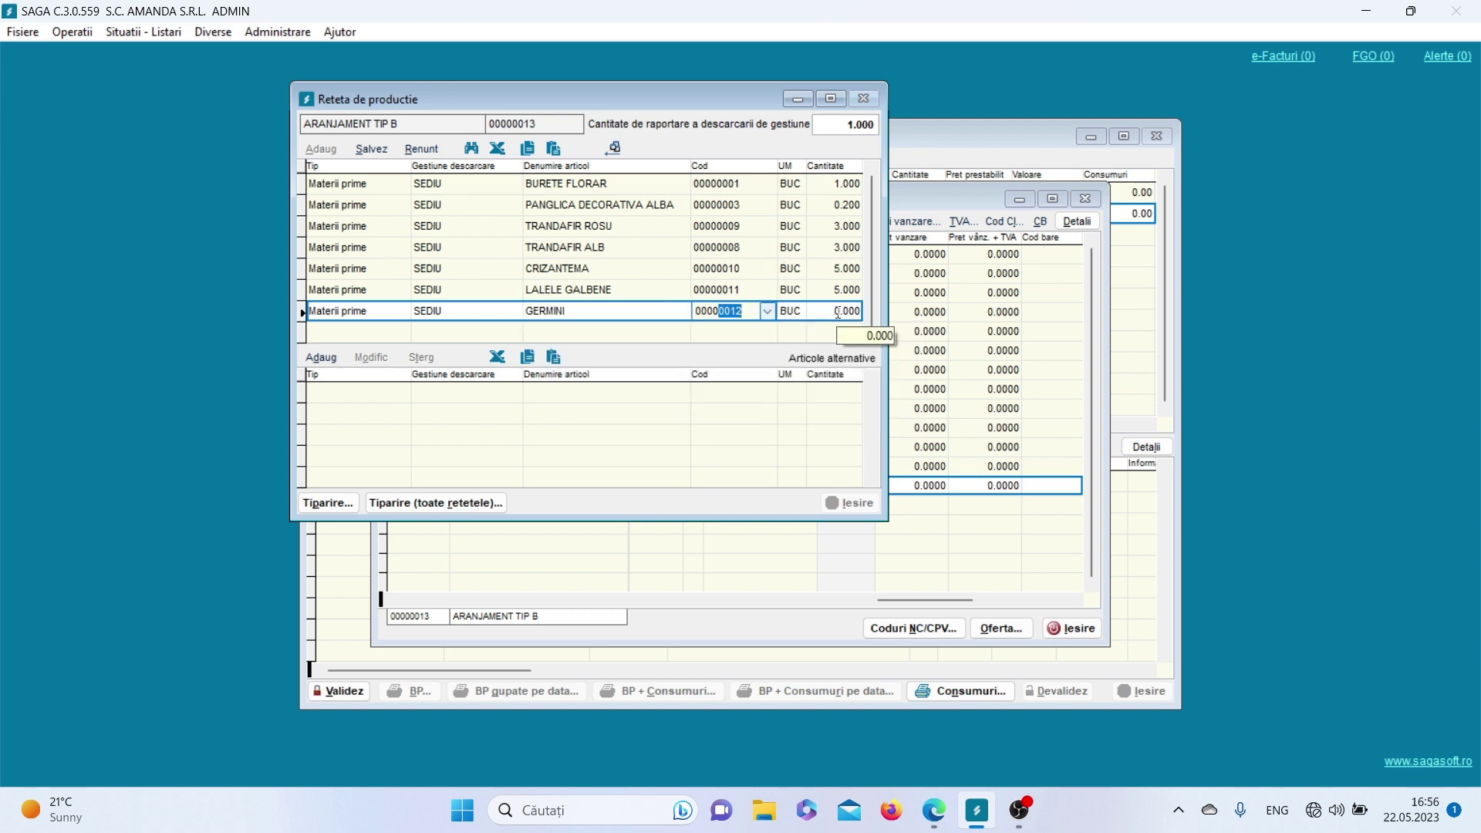
pyautogui.click(838, 311)
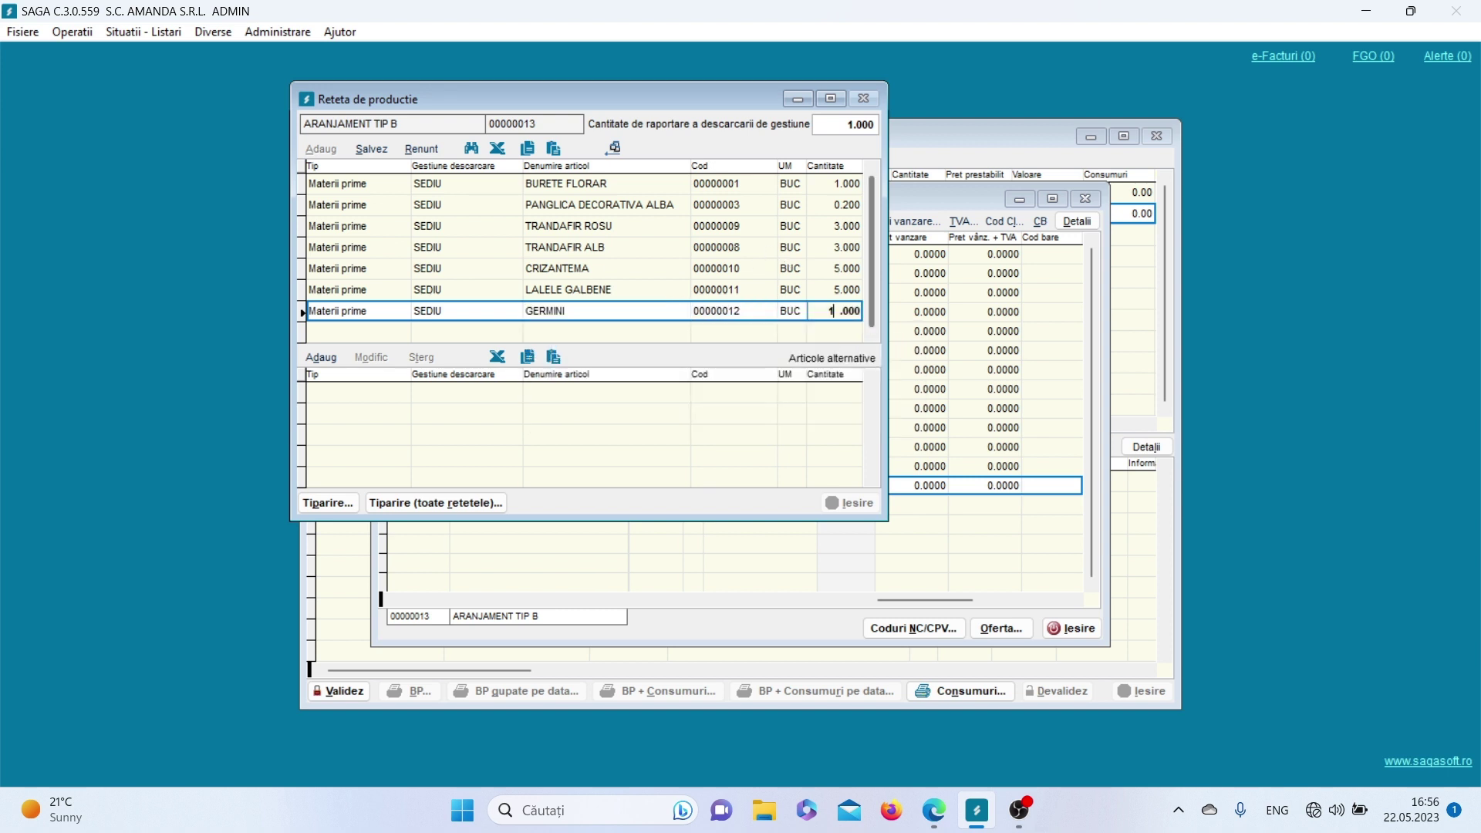
pyautogui.write('1')
pyautogui.click(374, 151)
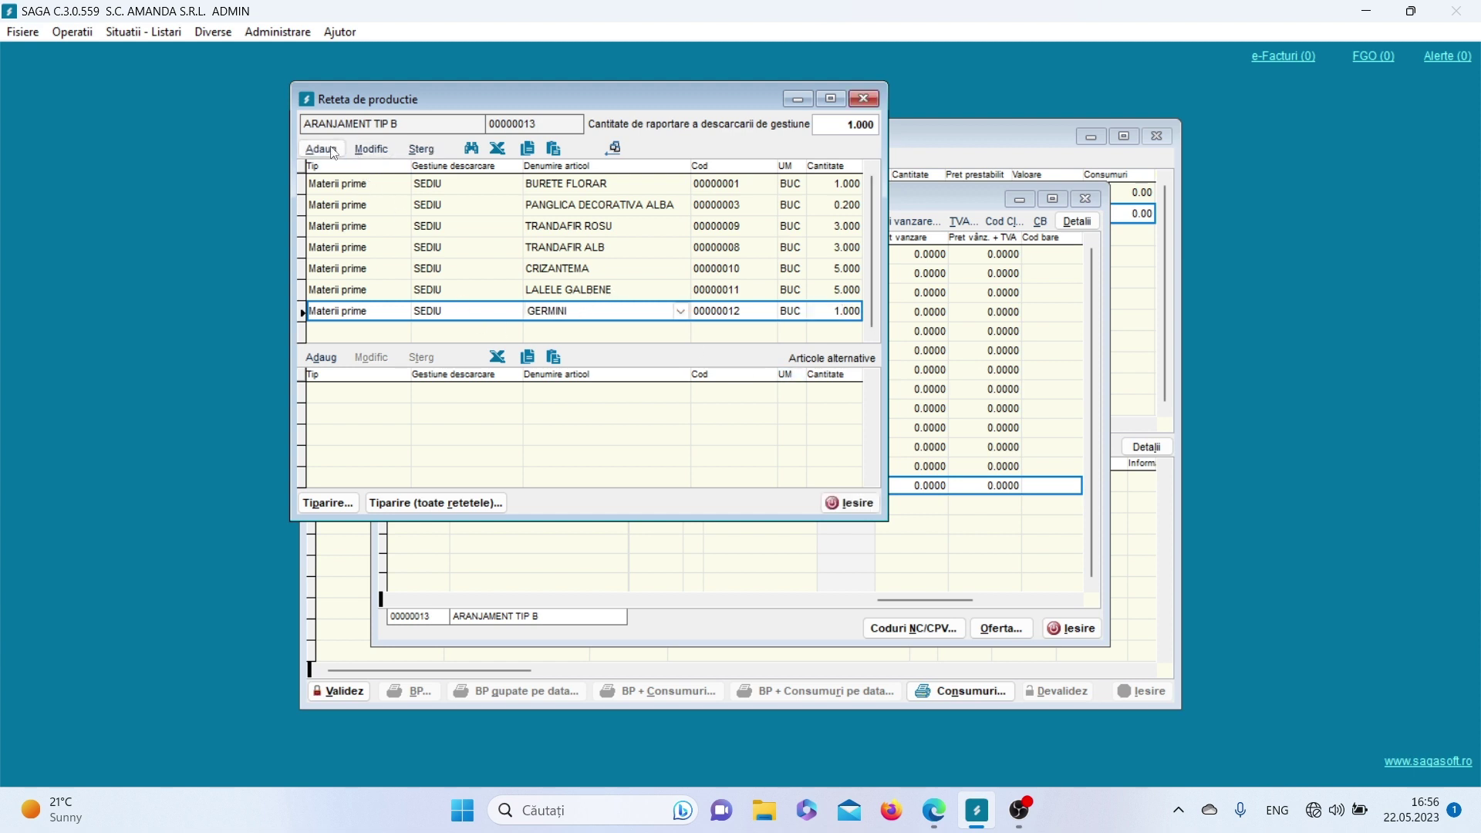
# Add VAS CERAMIC BETA to the recipe with quantity 1, save it, and close the recipe and article list to return to production.
pyautogui.click(330, 149)
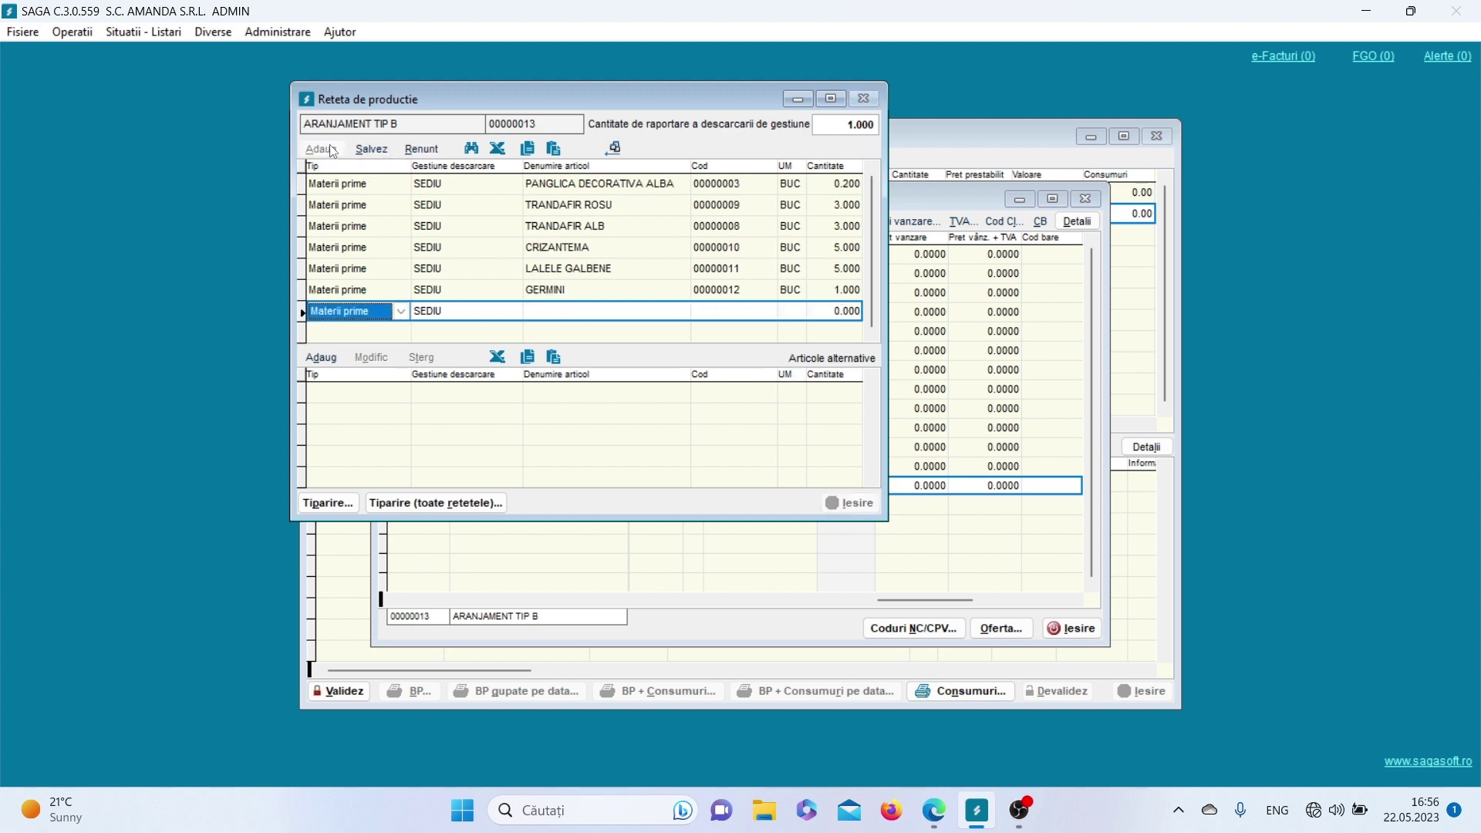
pyautogui.click(555, 310)
pyautogui.write('VAS CERAMIC BETA')
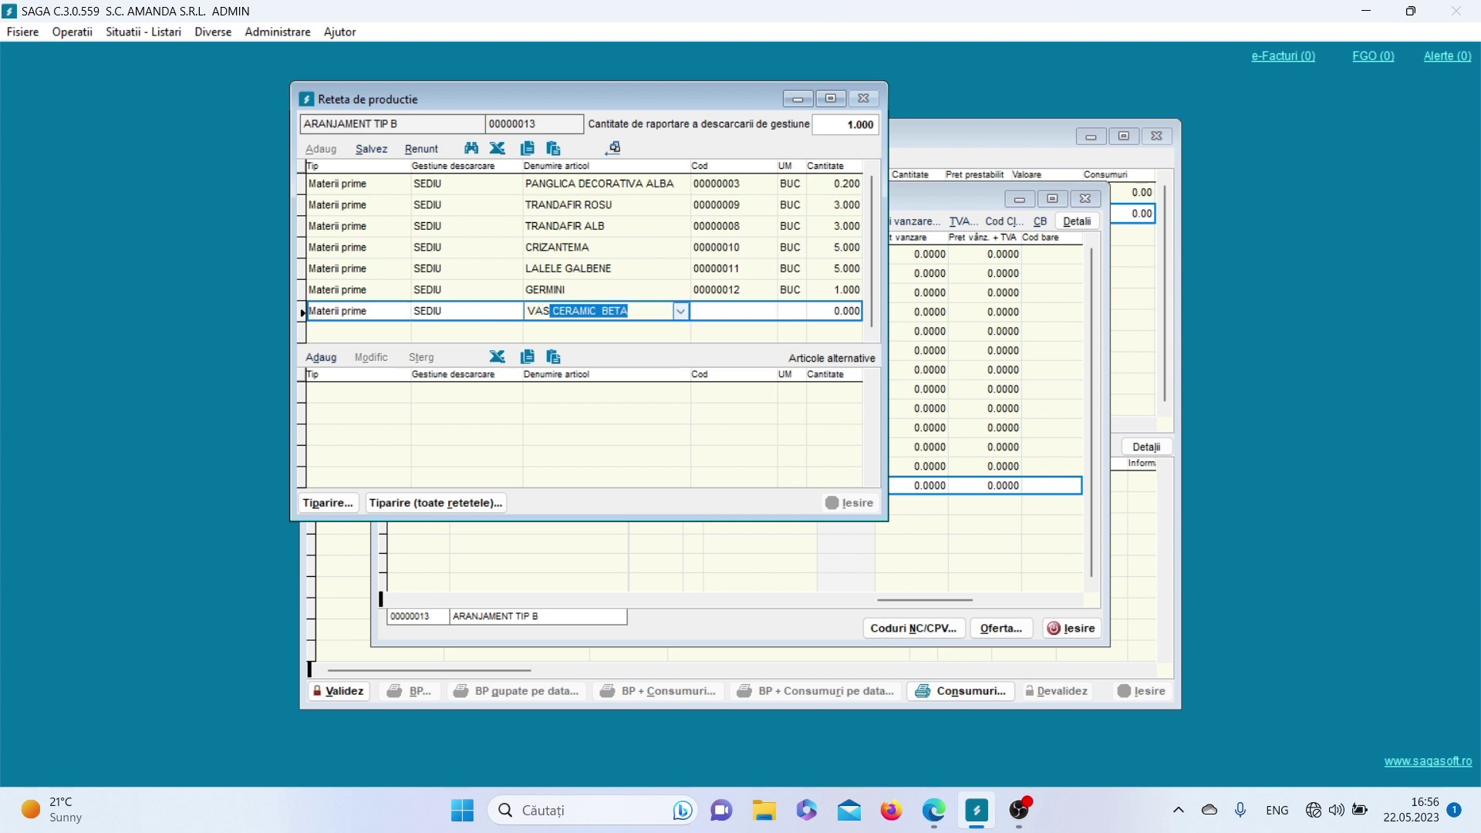
pyautogui.click(835, 312)
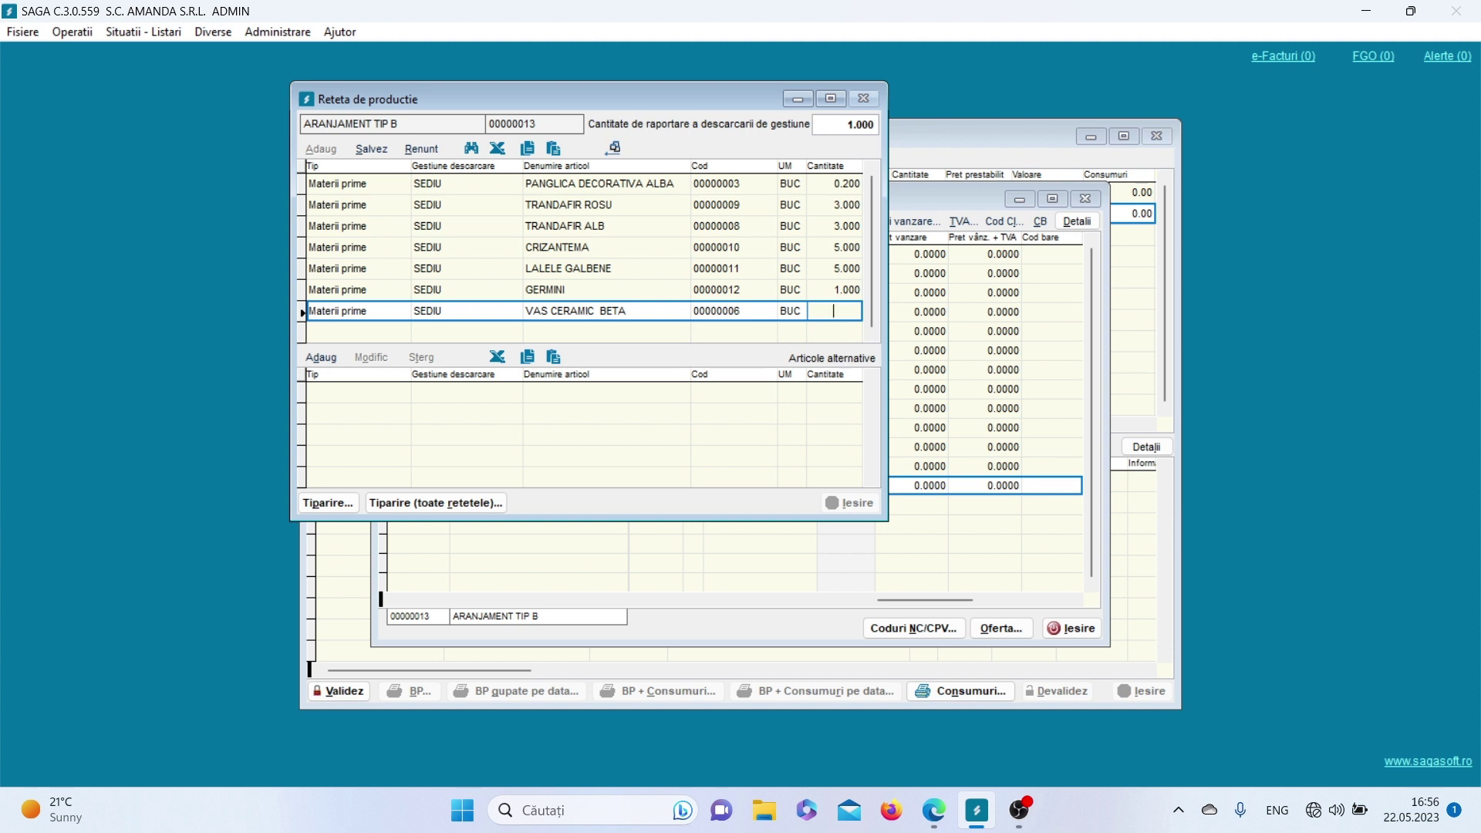
pyautogui.write('1')
pyautogui.click(372, 149)
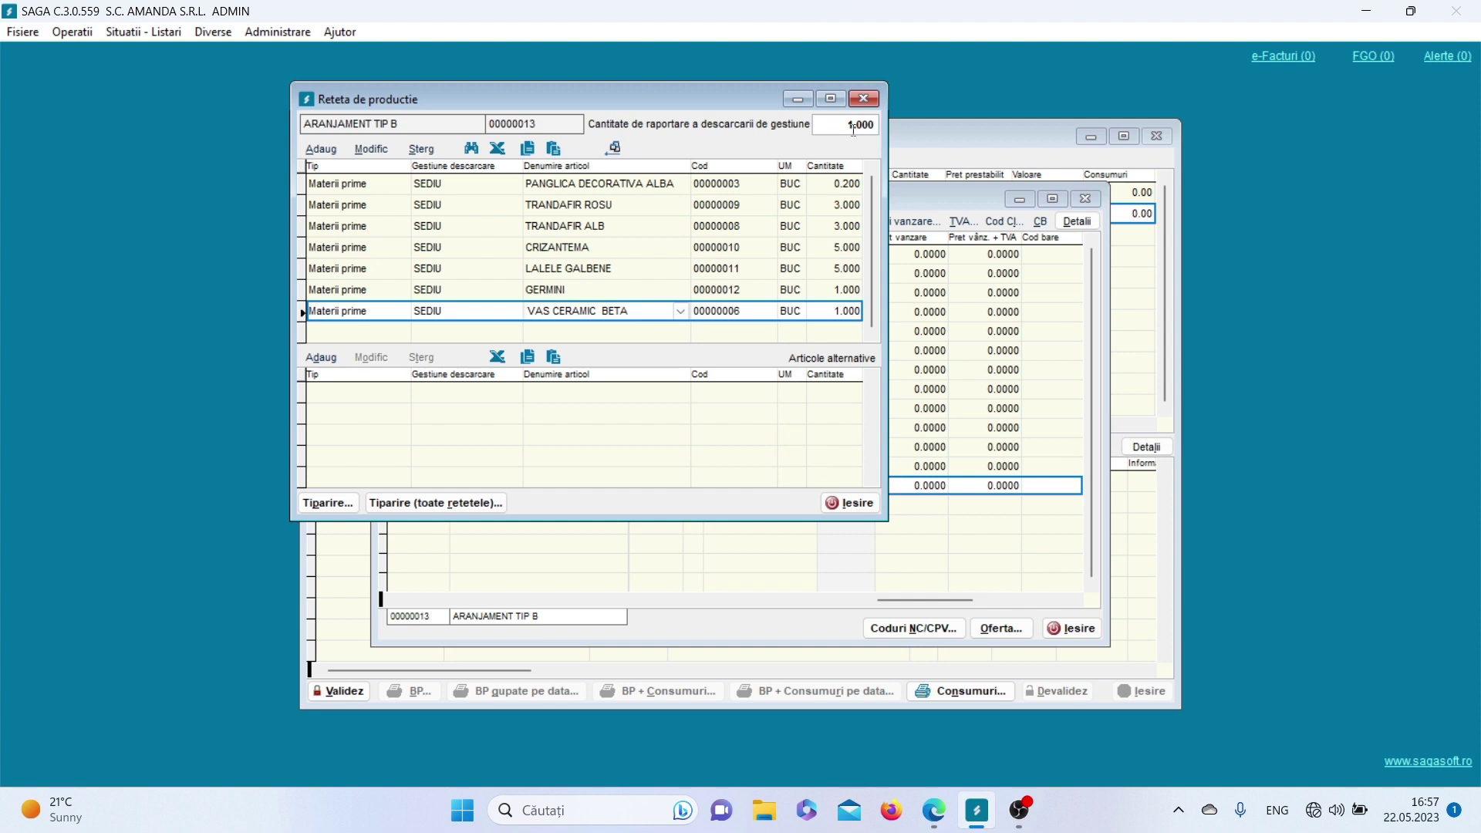
pyautogui.click(866, 99)
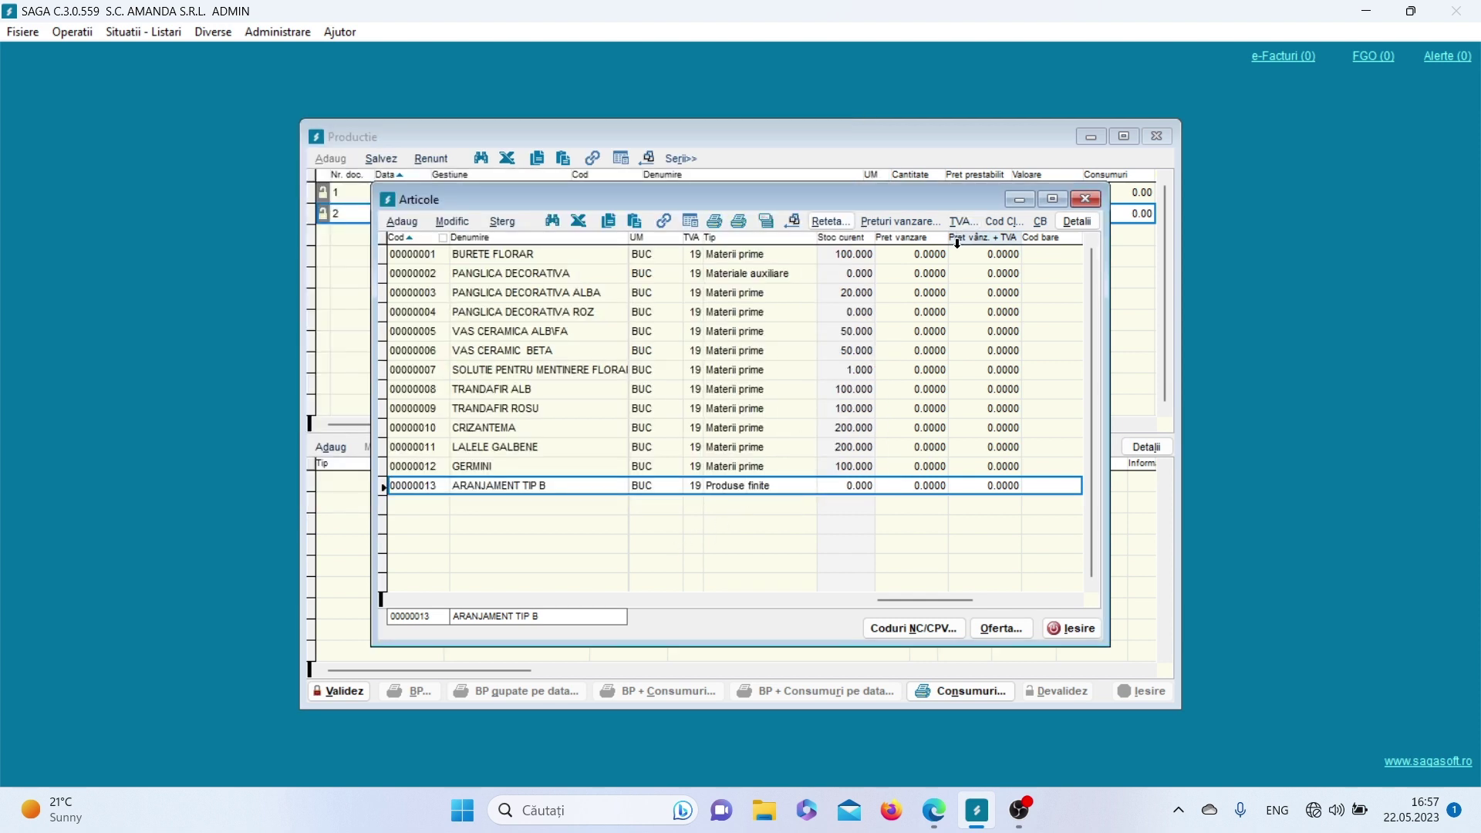
pyautogui.click(1085, 199)
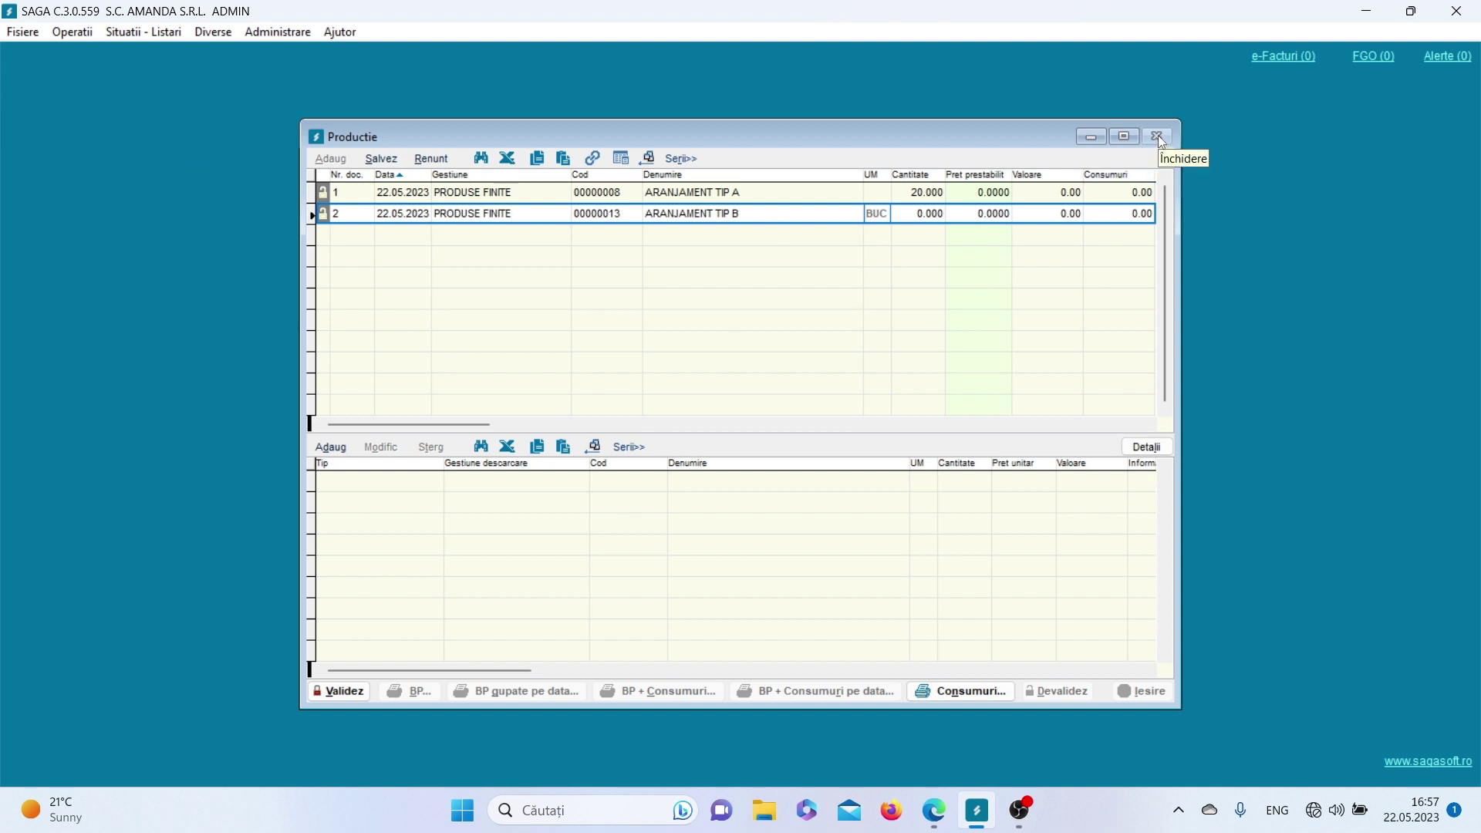
# Set the ARANJAMENT TIP B production quantity to 20 and save the record without a preset price.
pyautogui.click(749, 216)
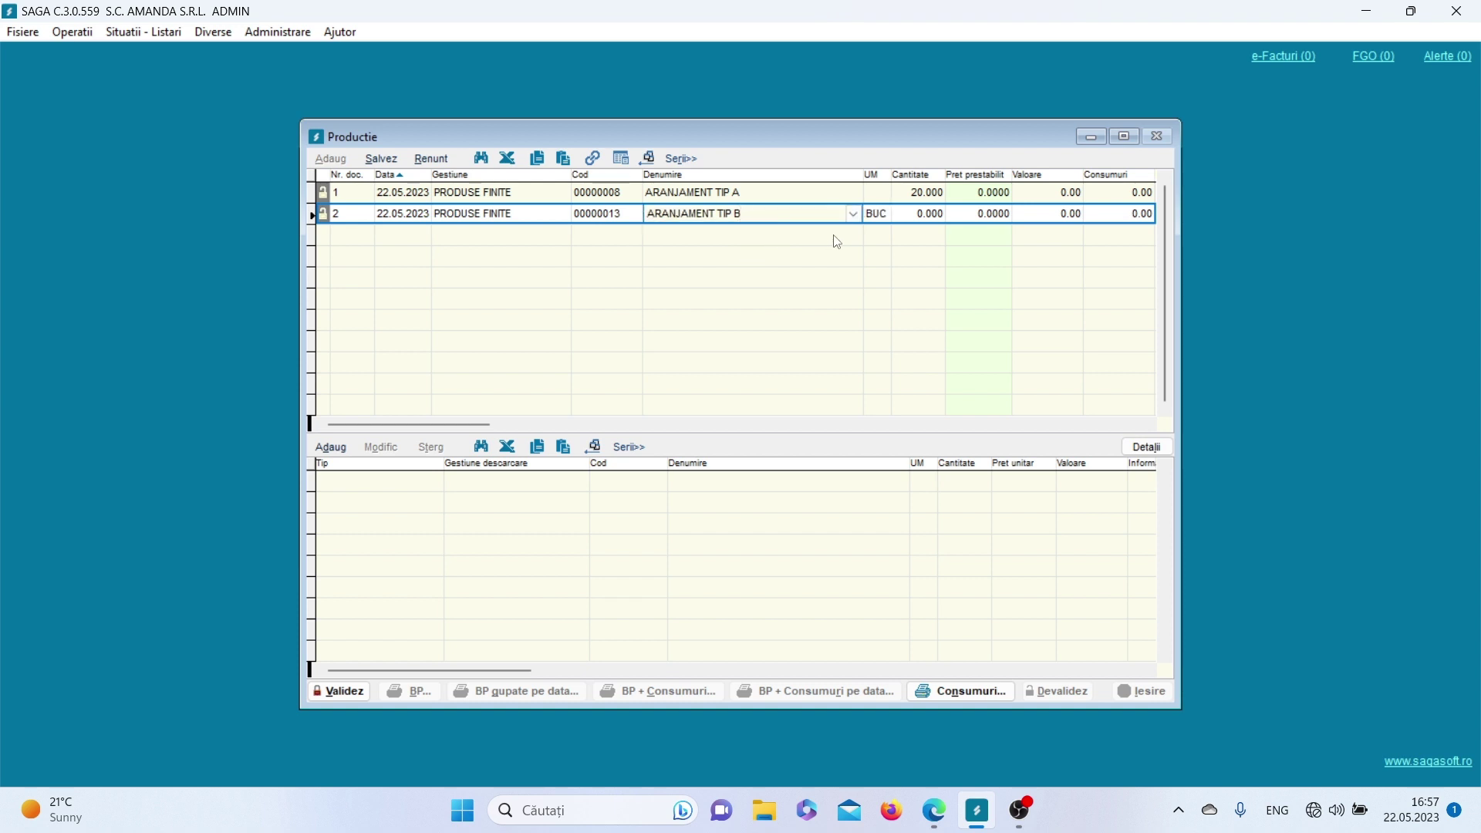
pyautogui.click(916, 215)
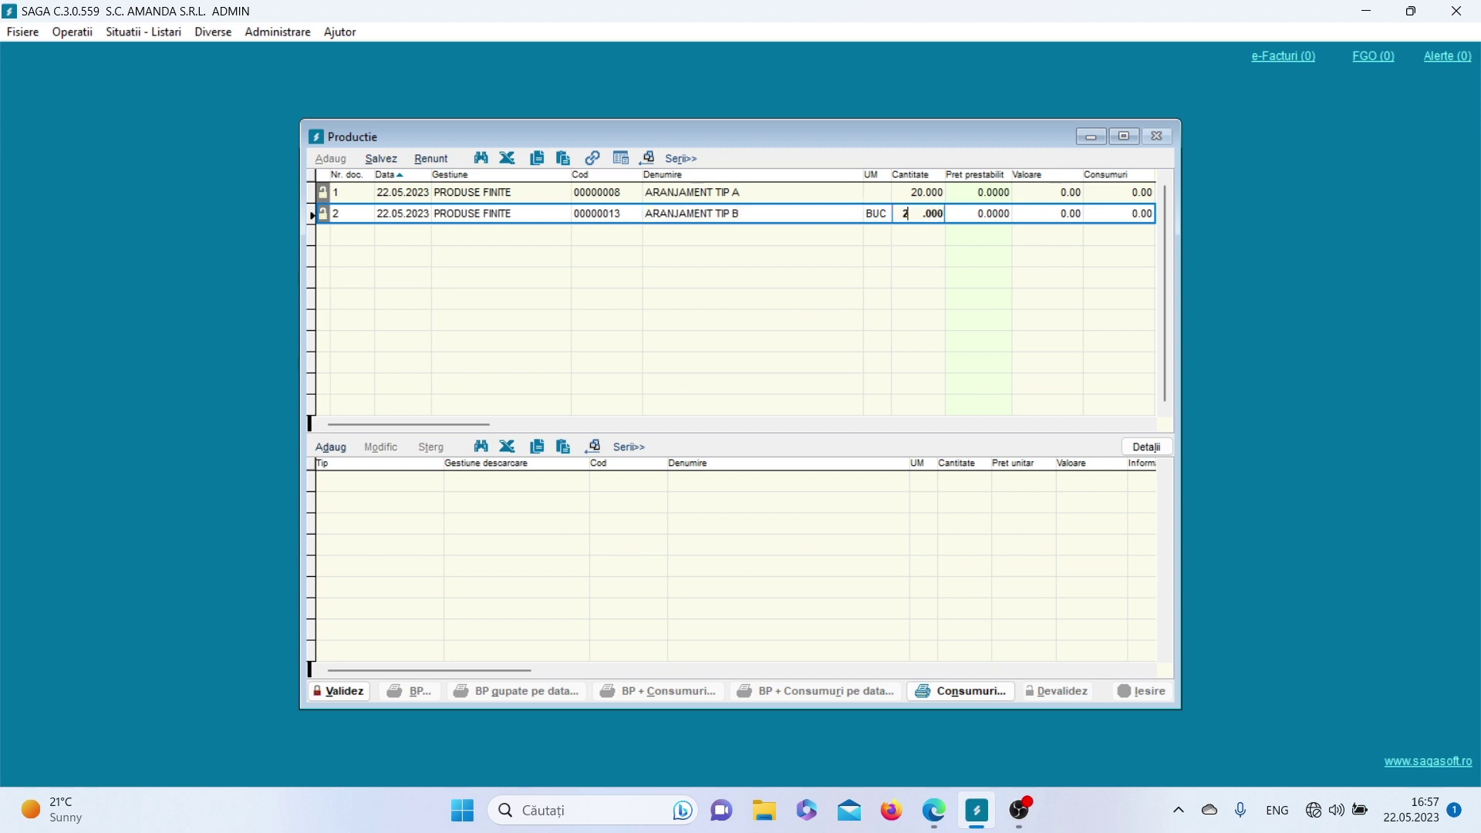
pyautogui.write('20')
pyautogui.click(1030, 215)
pyautogui.click(375, 159)
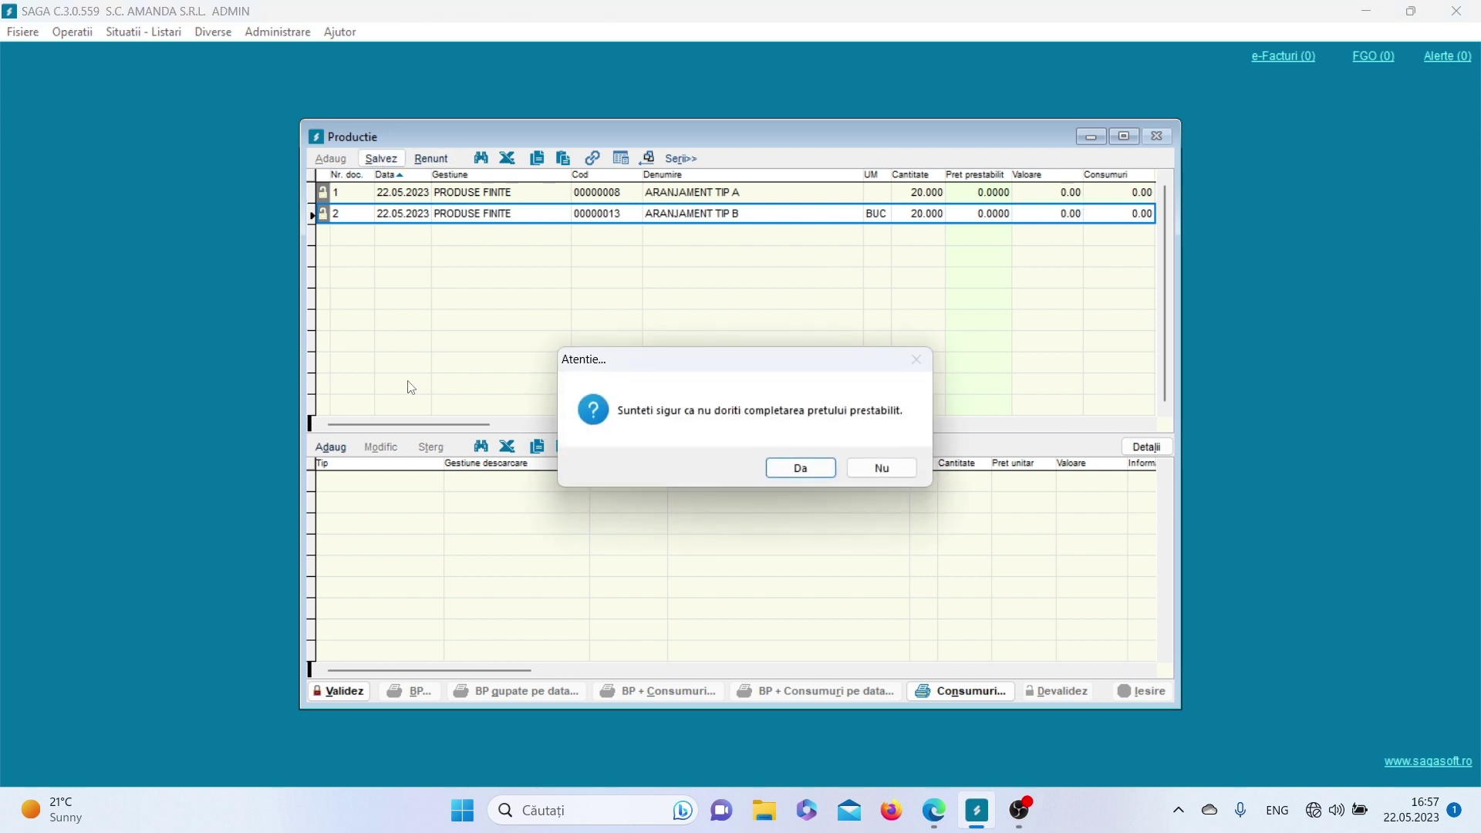
pyautogui.click(812, 472)
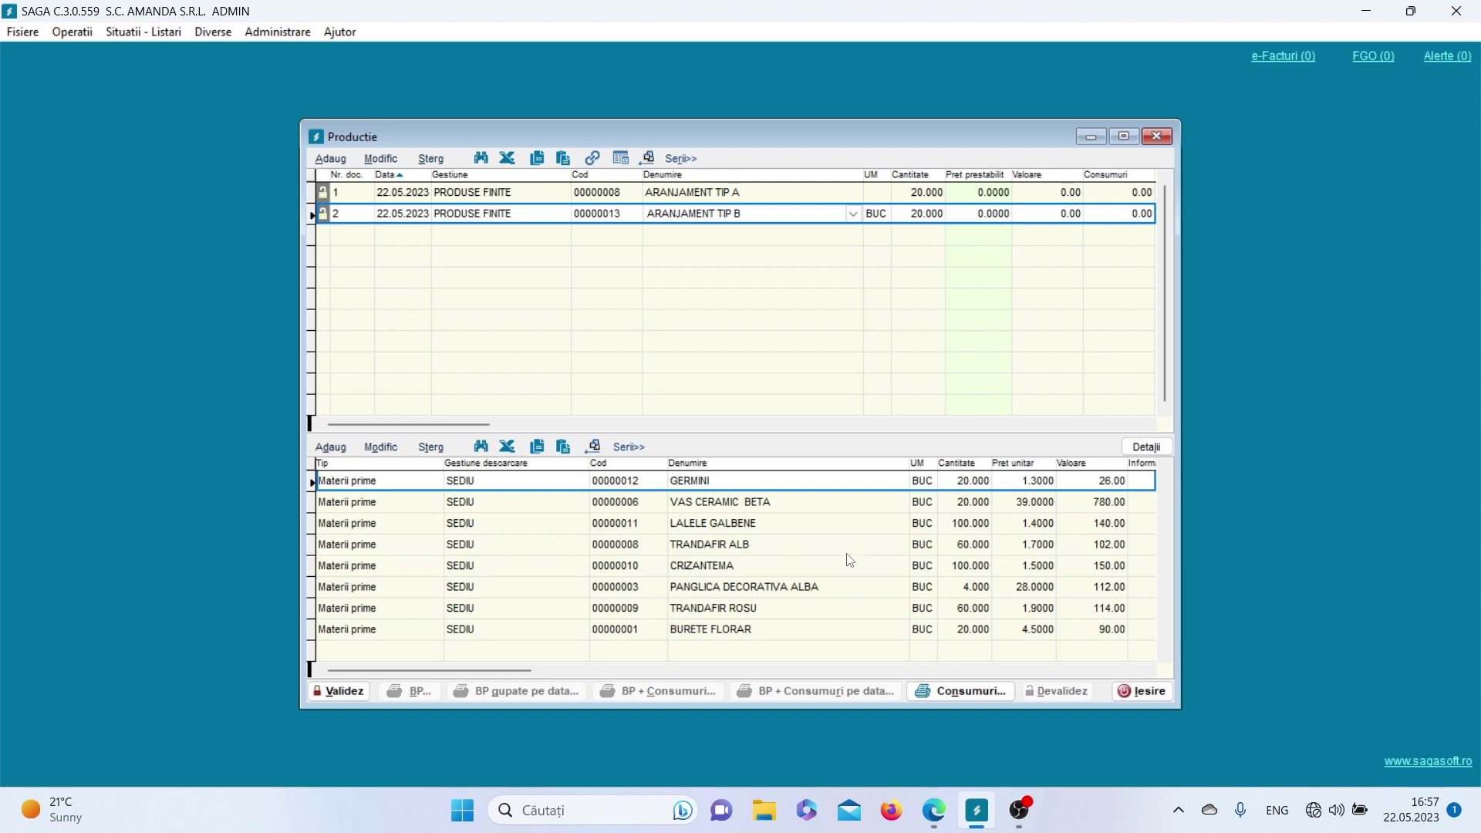
pyautogui.click(385, 176)
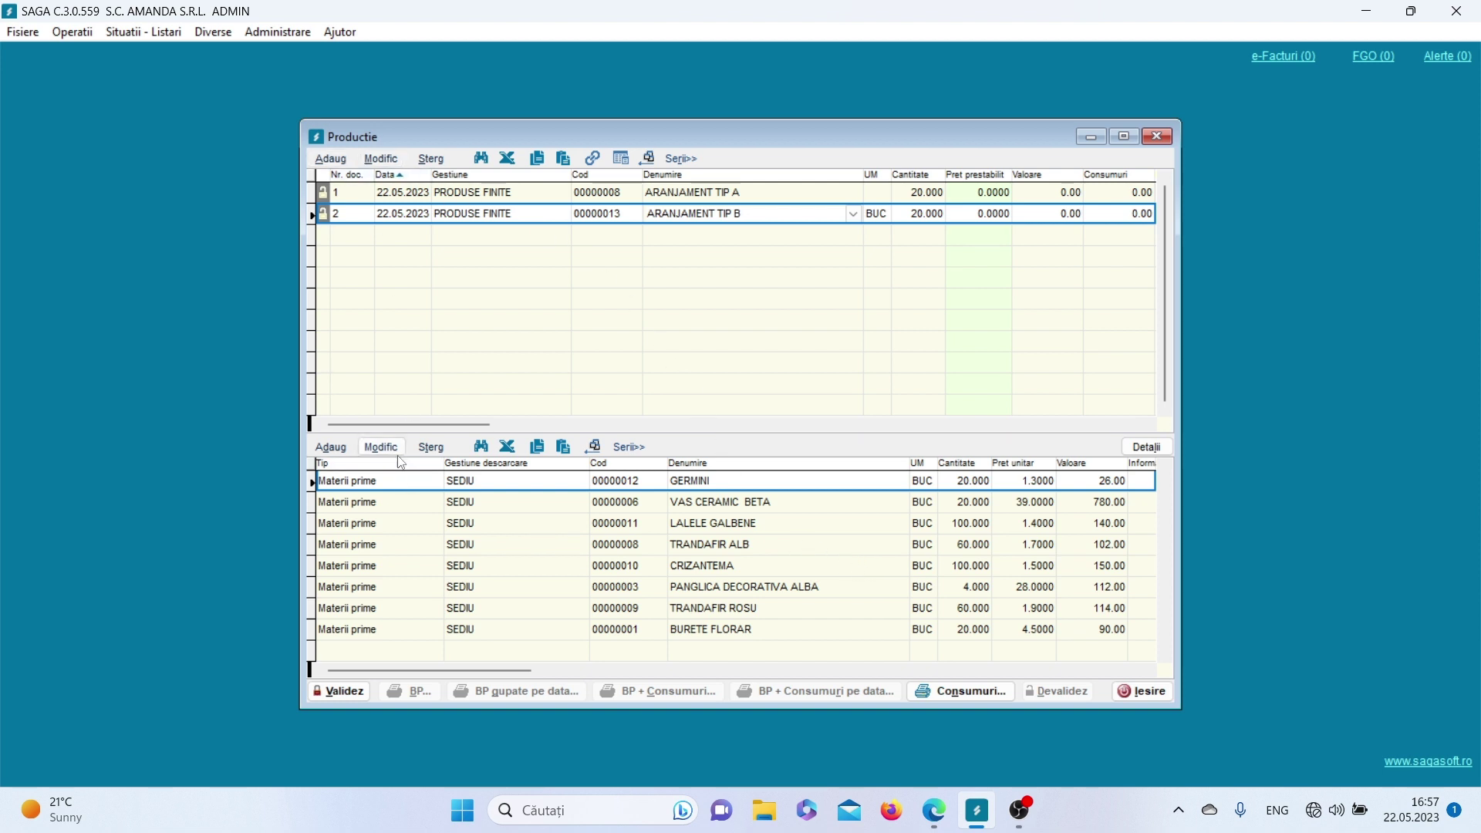